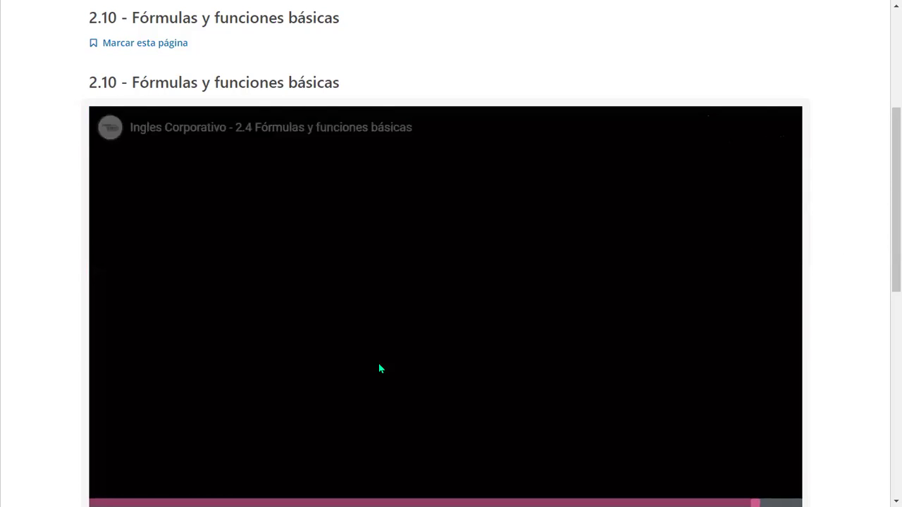
scroll(378, 363, down, 3)
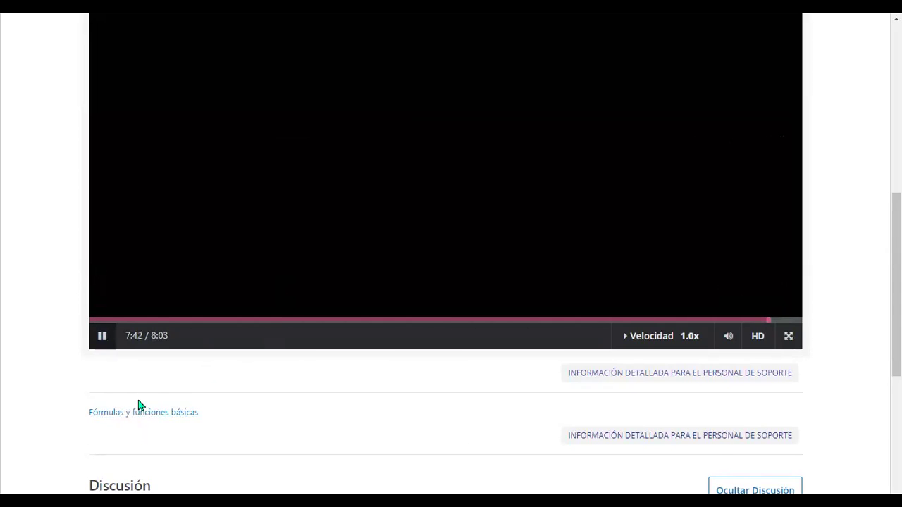
key(space)
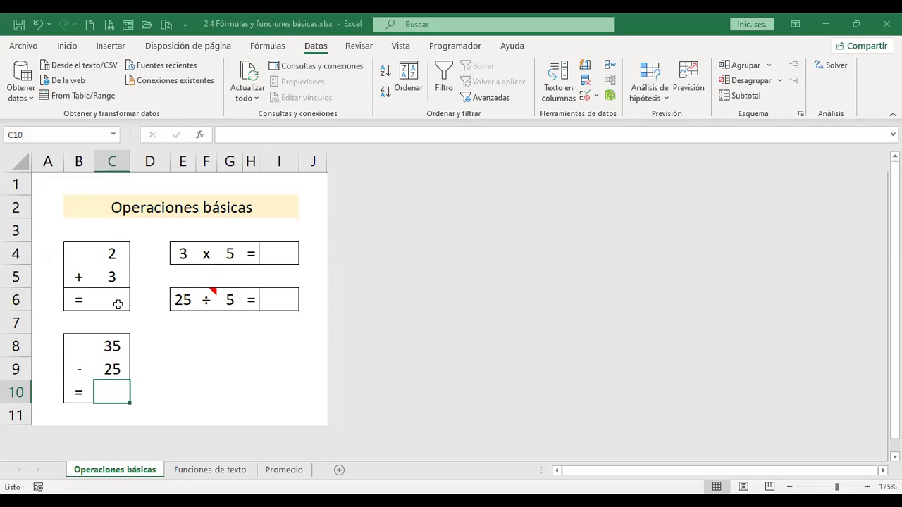
Step: Enter the addition formula =C4+C5 in cell C6 using references to the two addends
key(Up)
key(Up)
key(Up)
key(Up)
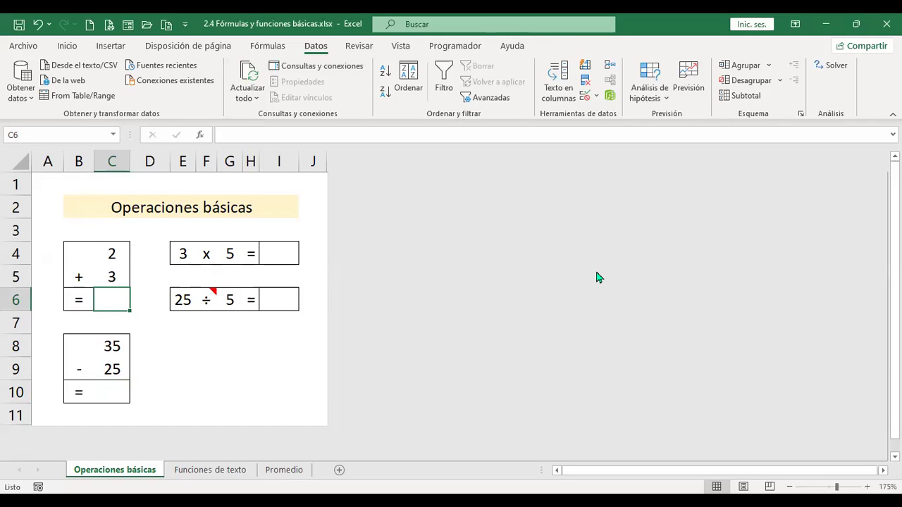
key(F2)
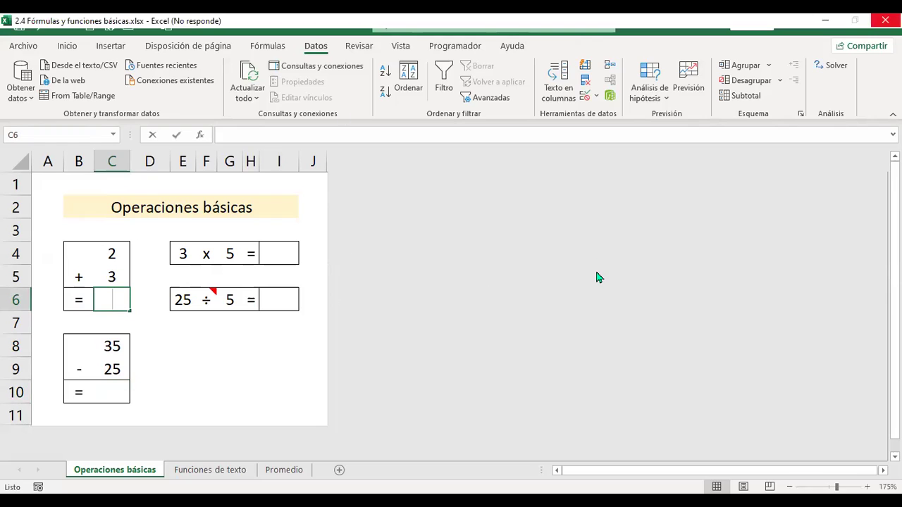
text(=)
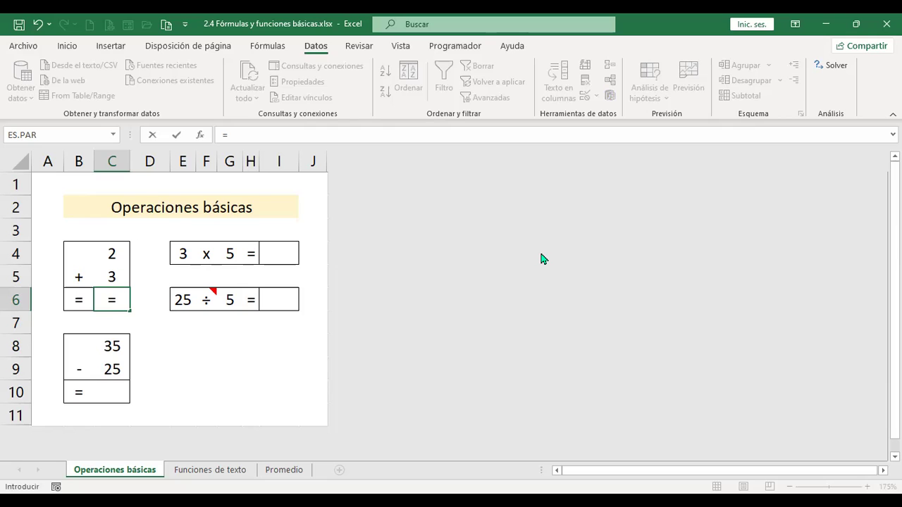
key(Up)
key(Up)
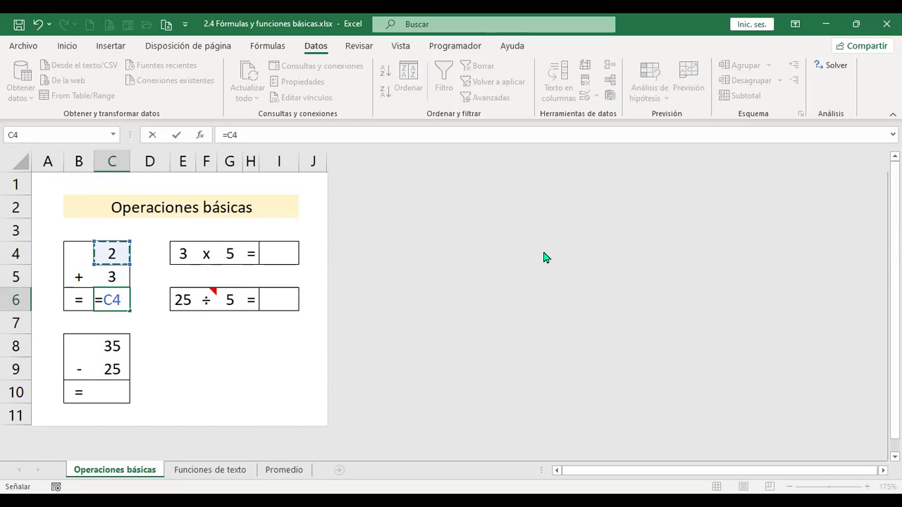
key(Down)
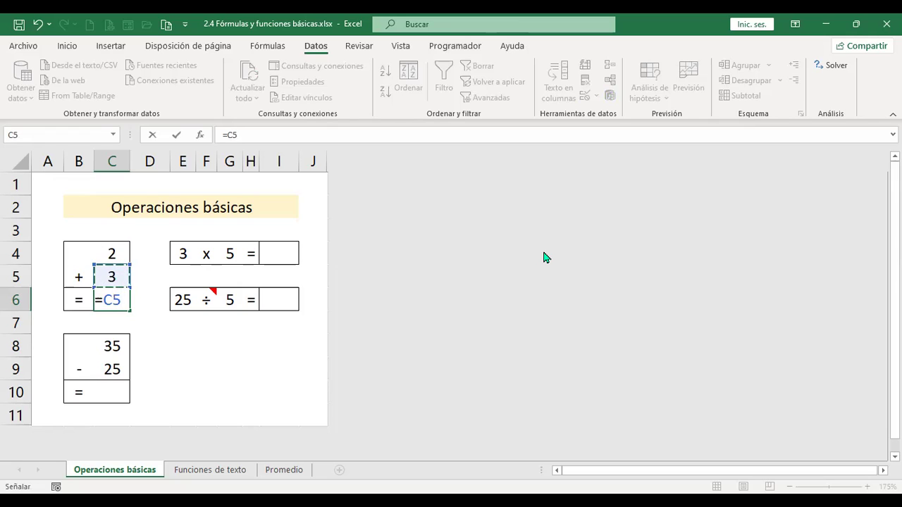
key(Up)
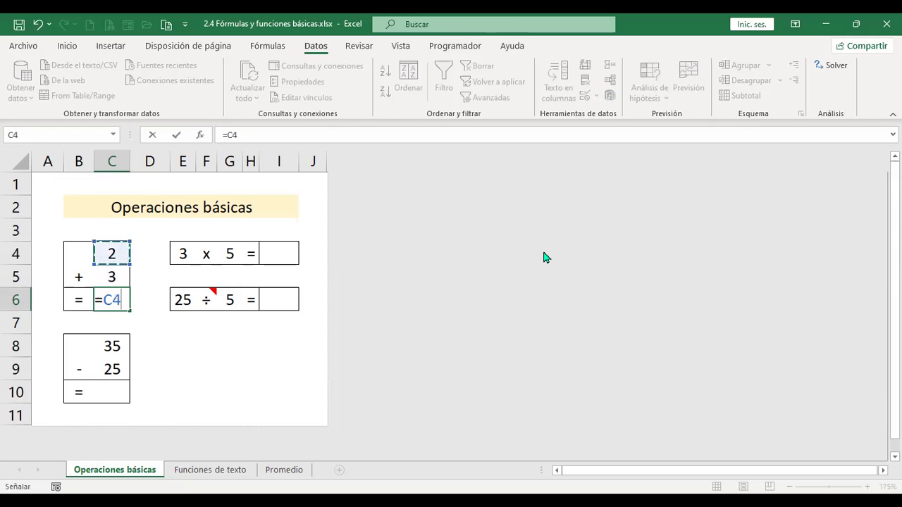
text(+)
key(Down)
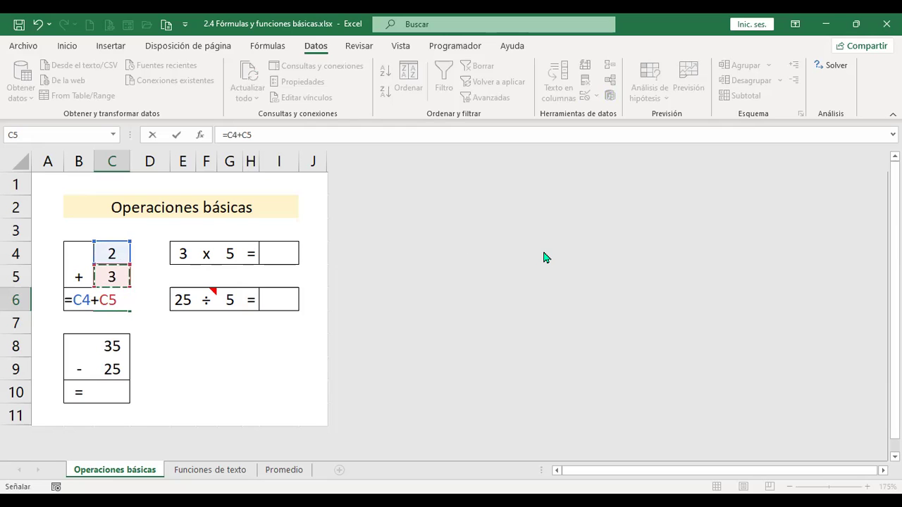
key(Return)
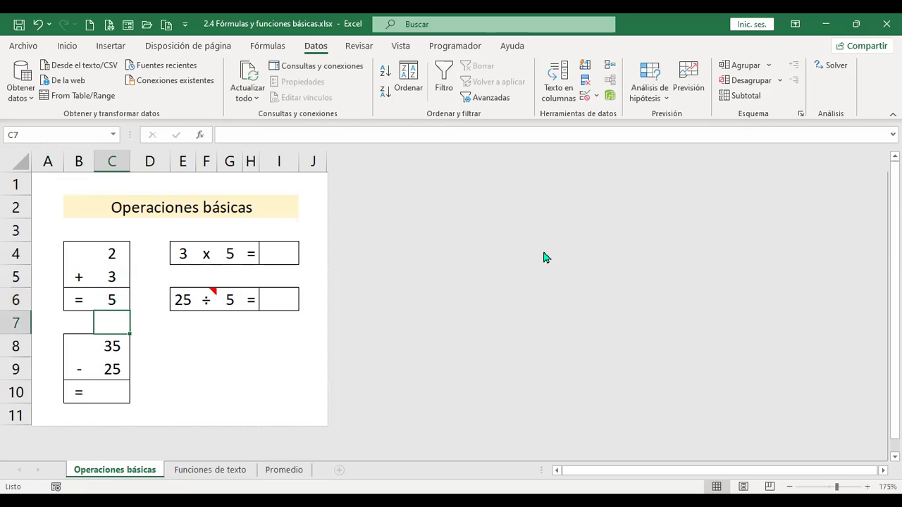
Step: Replace the formula in C6 with the SUMA function over the range C4:C5
key(Up)
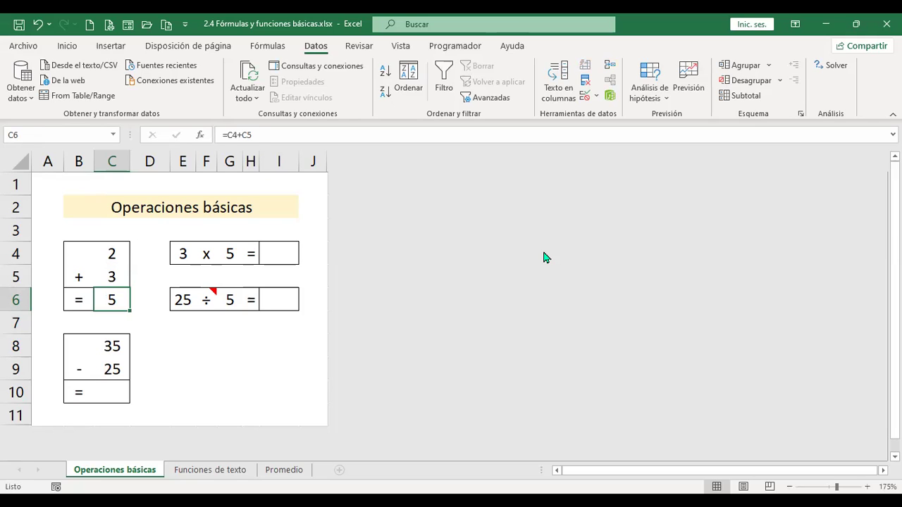
text(+)
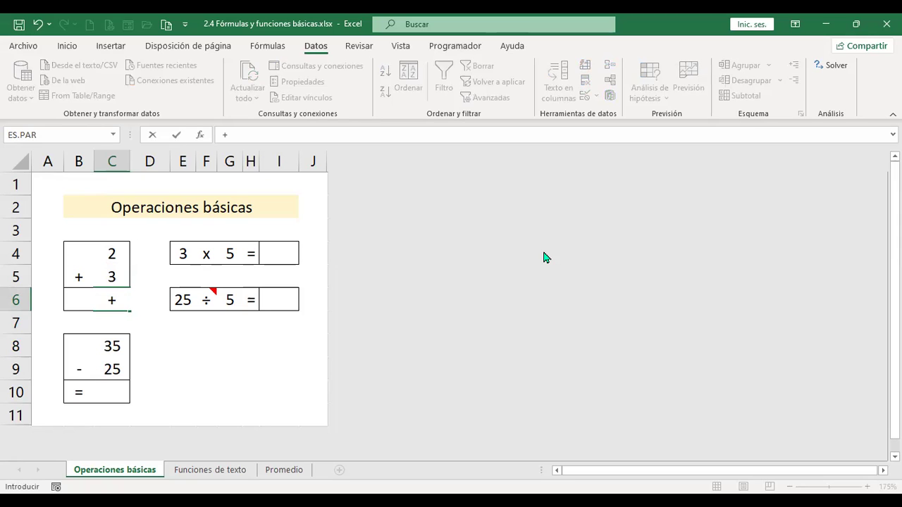
text(suma)
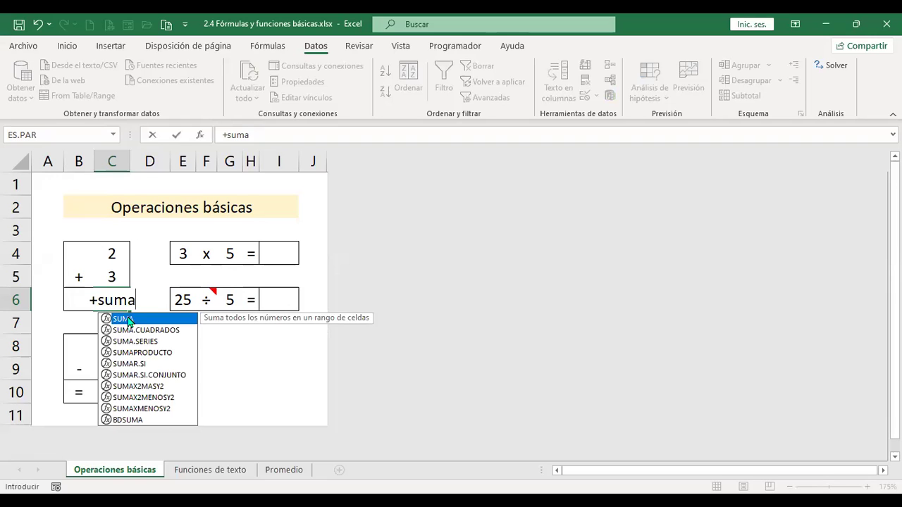
key(Tab)
drag(111, 253, 111, 277)
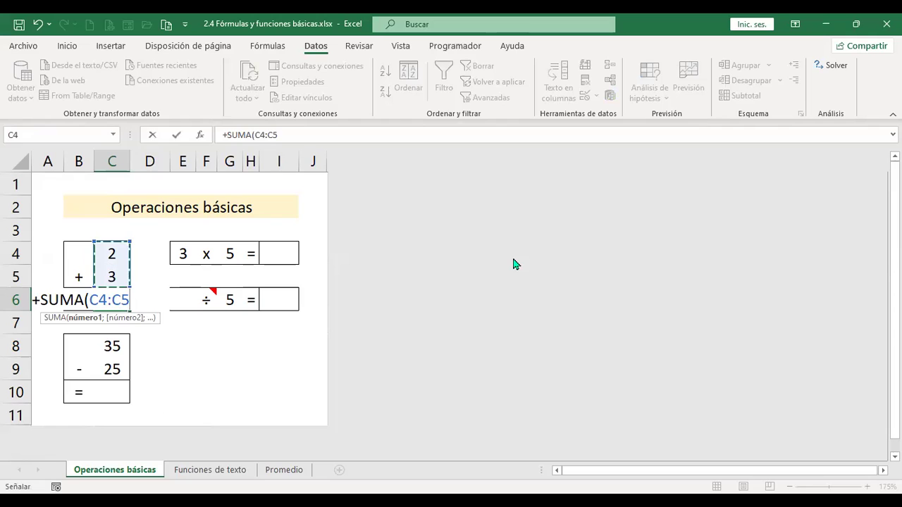
key(Return)
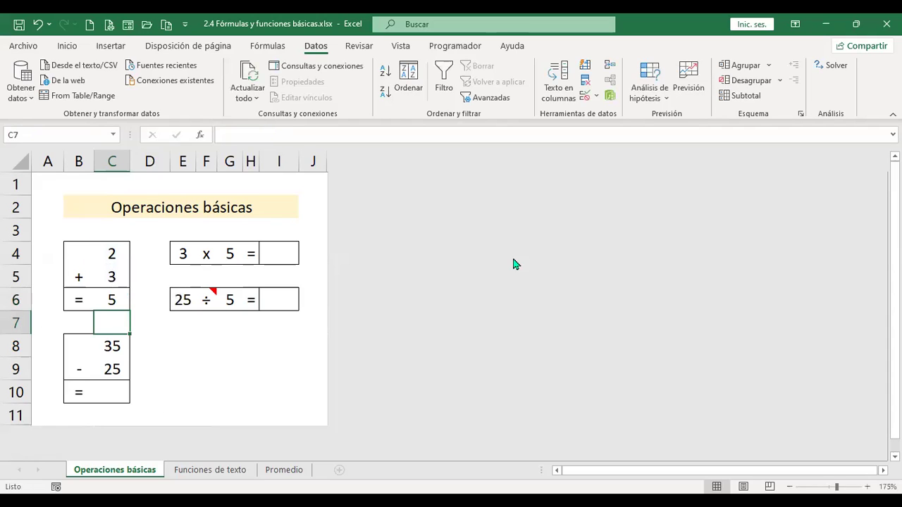
Step: Enter the subtraction formula +C8-C9 in cell C10 using references to the two numbers
key(Down)
key(Down)
key(Down)
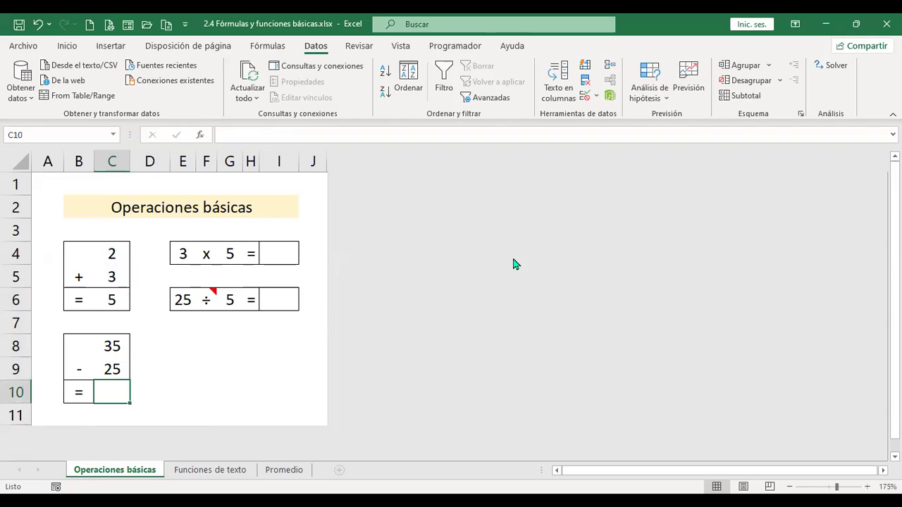
text(+)
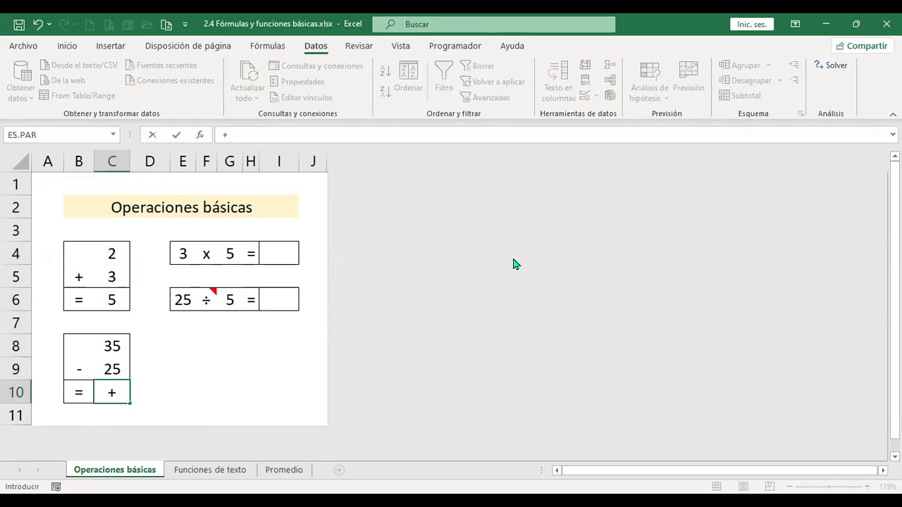
key(Up)
key(Up)
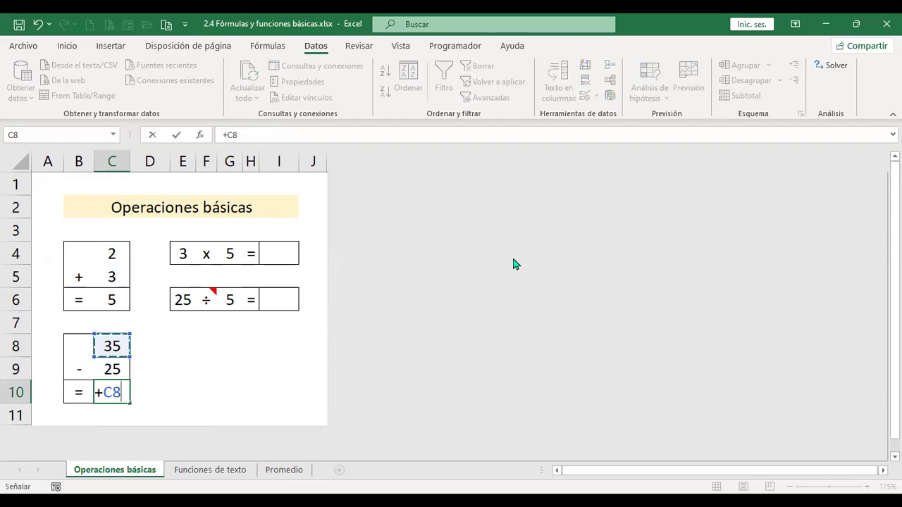
text(-)
key(Up)
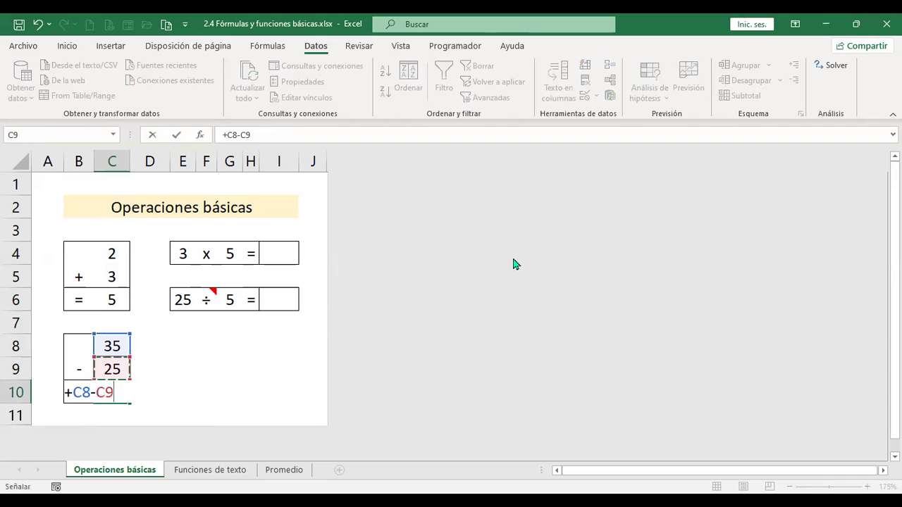
key(Return)
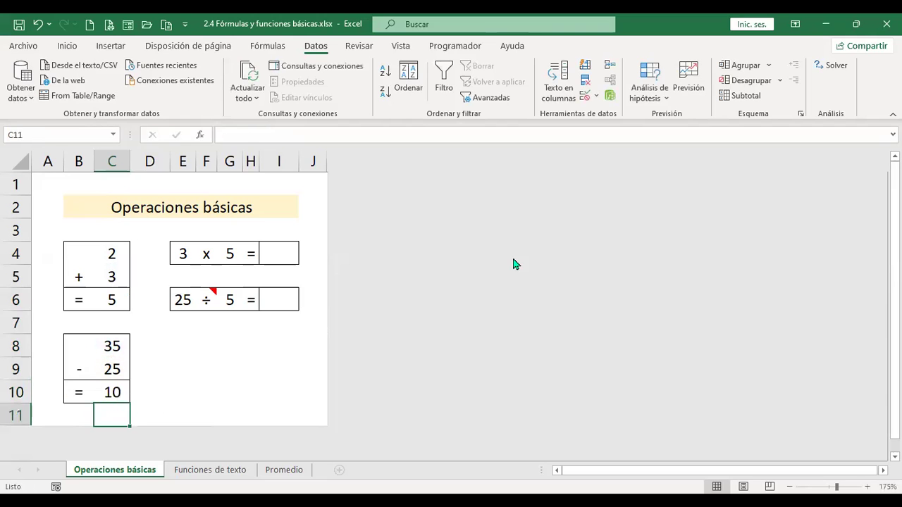
Step: Enter the multiplication formula +E4*G4 in the result cell I4
key(Up)
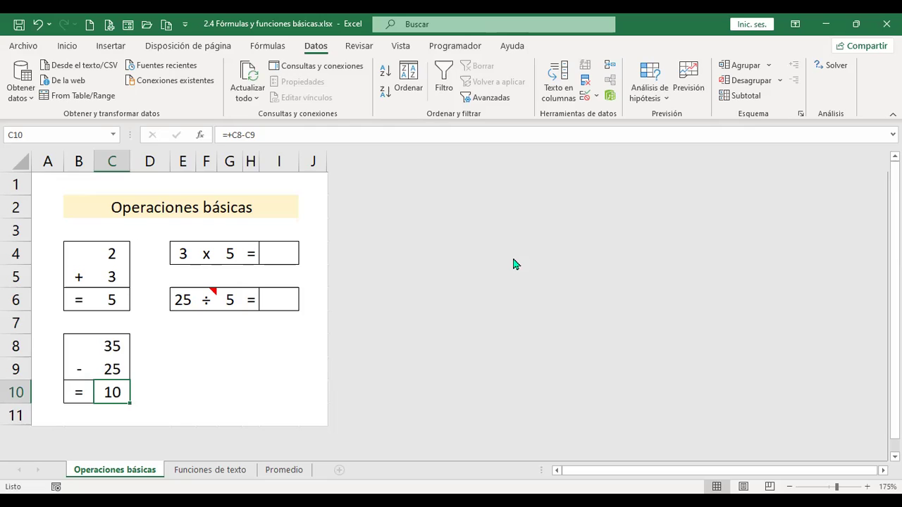
key(Right)
key(Right)
key(Right)
key(Right)
key(Right)
key(Right)
key(Right)
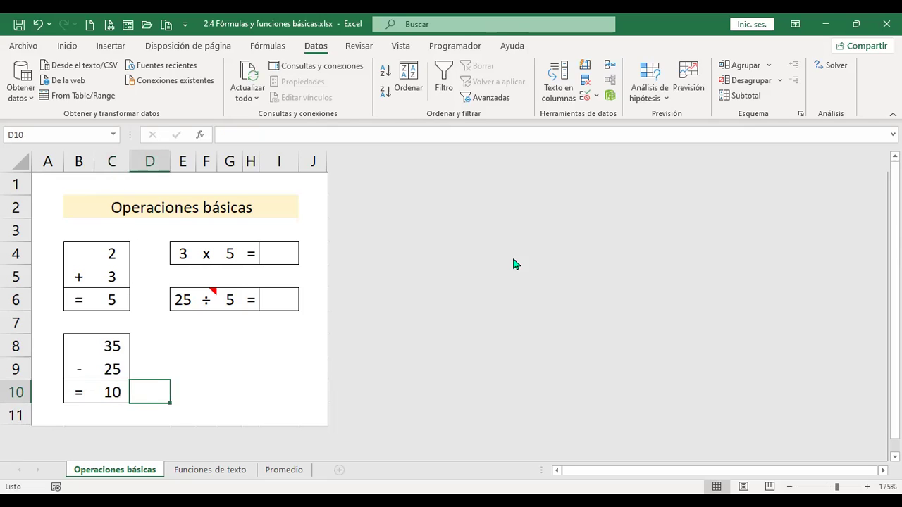
key(Up)
key(Up)
key(Up)
key(Up)
key(Up)
key(Up)
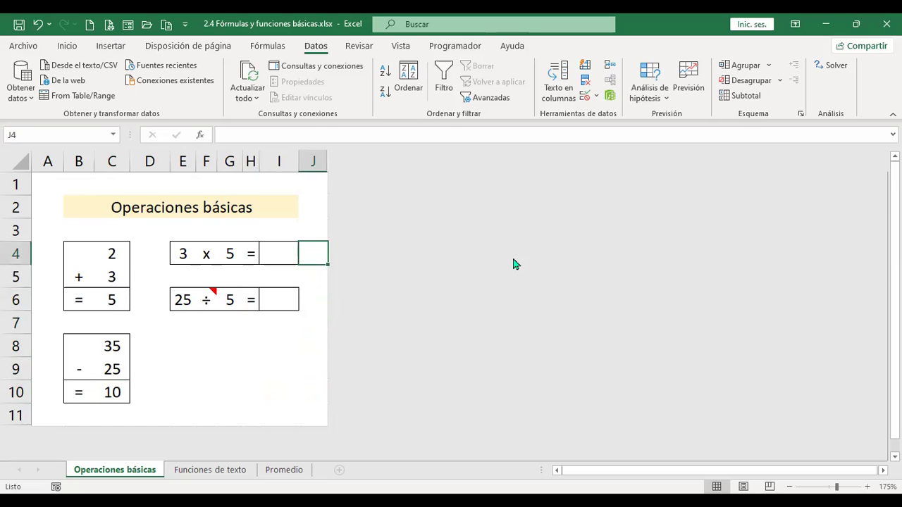
key(Left)
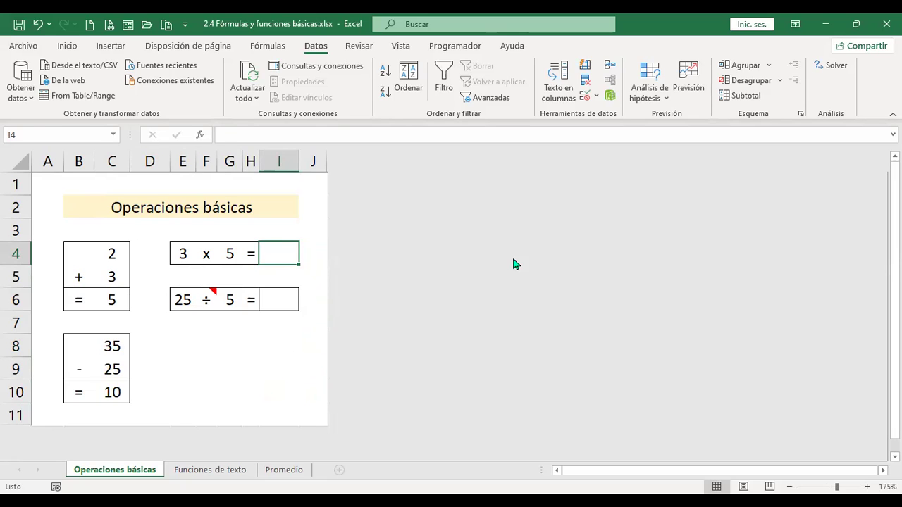
text(+)
key(Left)
key(Left)
key(Left)
key(Left)
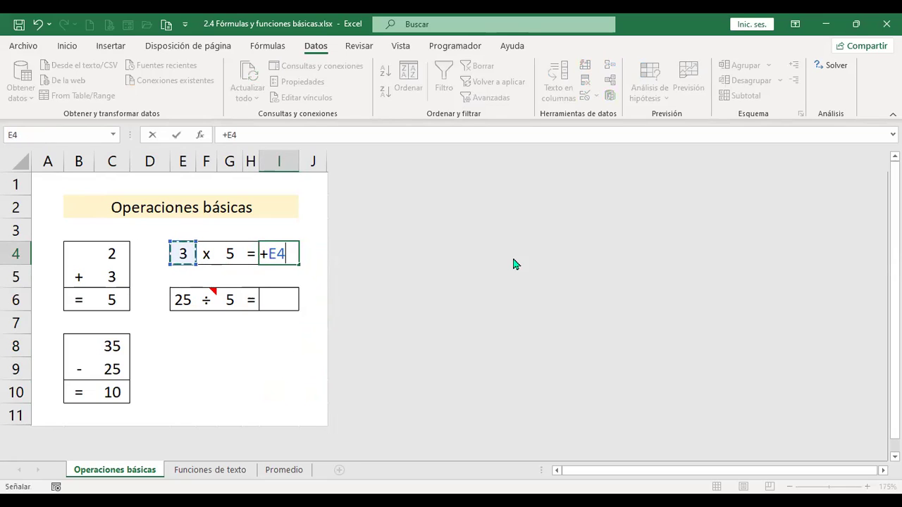
text(*)
key(Left)
key(Left)
key(Return)
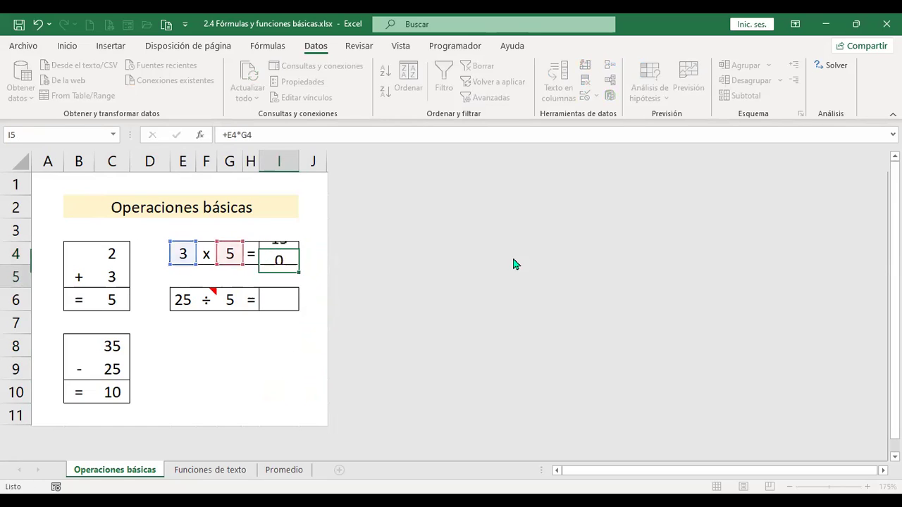
Step: Enter the division formula +E6/G6 in the result cell I6
key(Return)
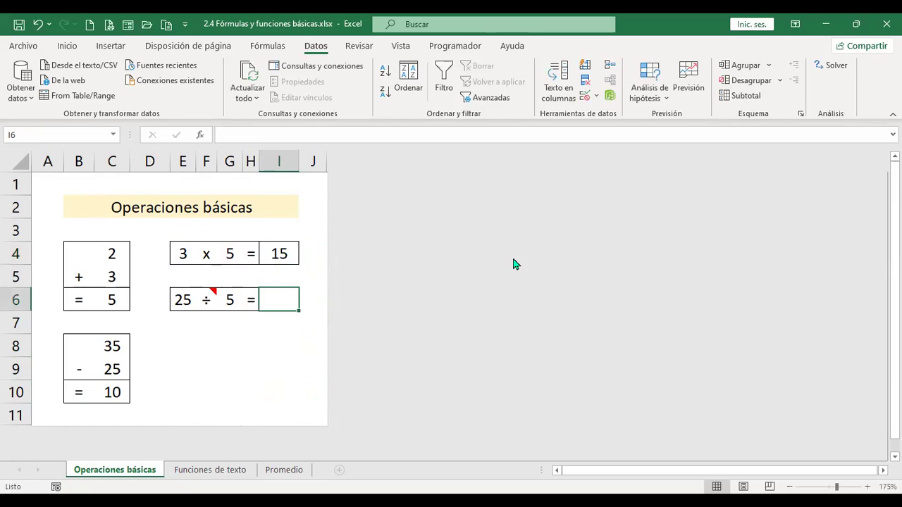
text(+)
key(Left)
key(Left)
key(Left)
key(Left)
text(/)
key(Left)
key(Left)
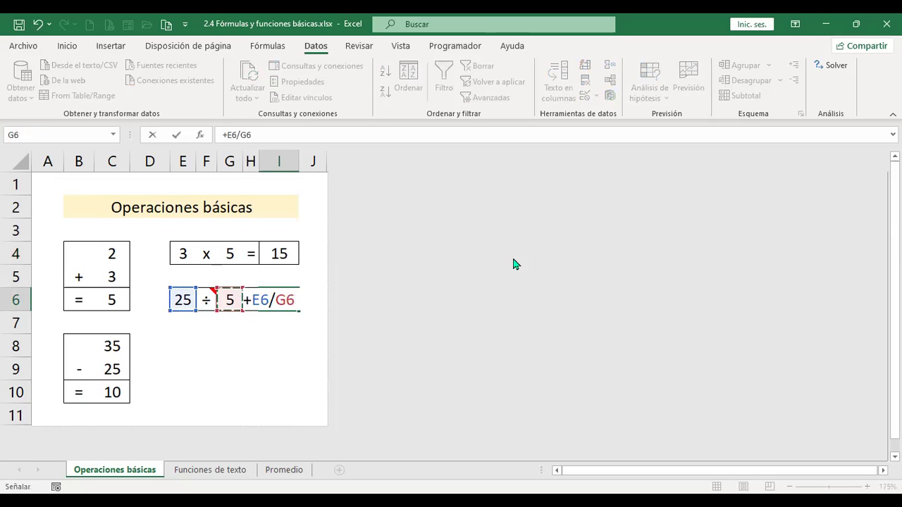
key(Return)
Step: Review the formulas in the subtraction result cell C10 and the addition result cell C6
key(Up)
key(Left)
key(Left)
key(Left)
key(Left)
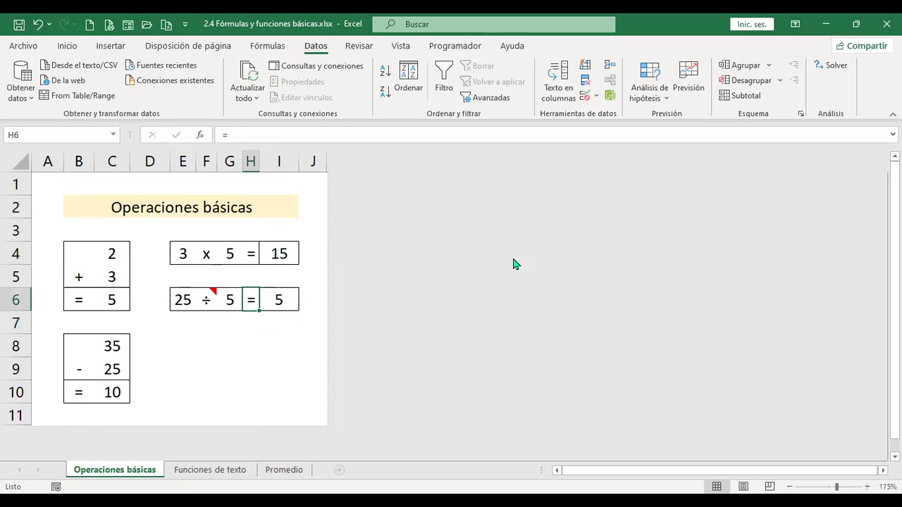
key(Down)
key(Down)
key(Down)
key(Down)
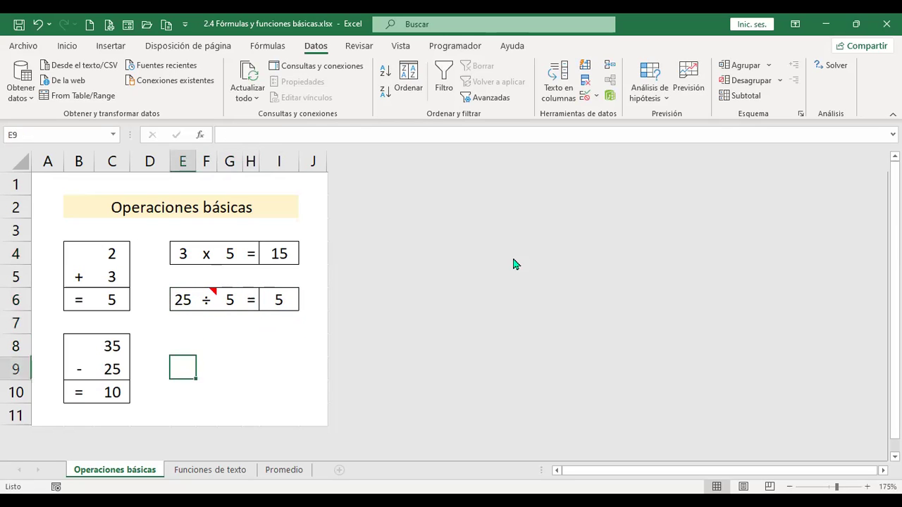
key(Left)
key(Left)
key(Left)
key(Right)
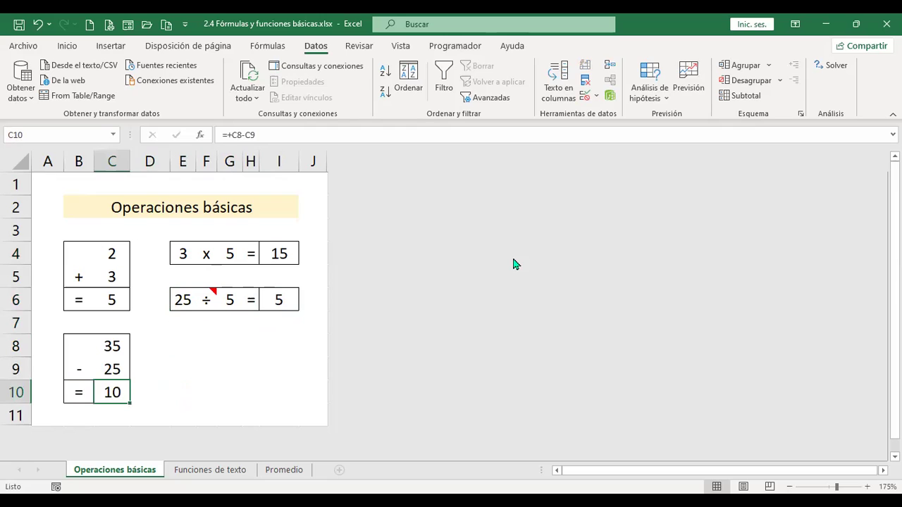
key(Up)
key(Up)
key(Up)
key(Up)
key(Up)
key(Down)
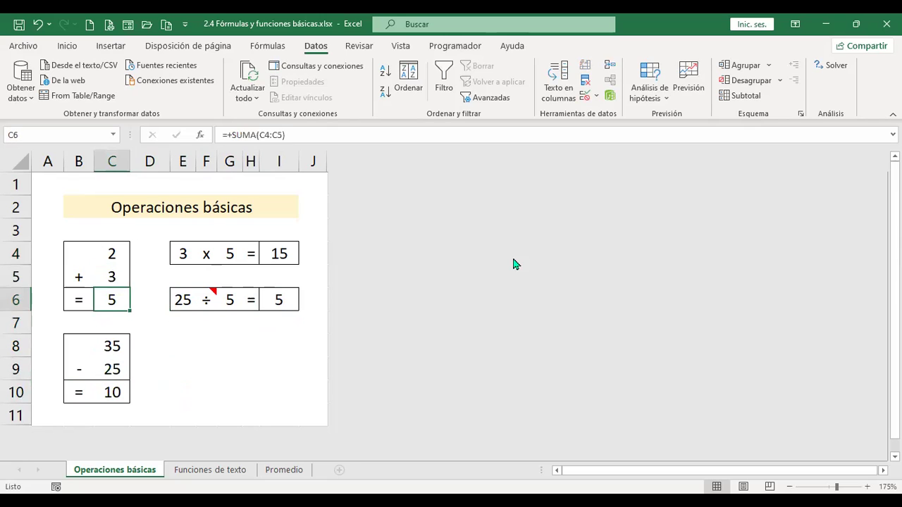
Step: Replace the multiplication formula in cell I4 with the function formula +PRODUCTO(E4:G4)
key(Right)
key(Up)
key(Up)
key(Right)
key(Right)
key(Right)
key(Right)
key(Right)
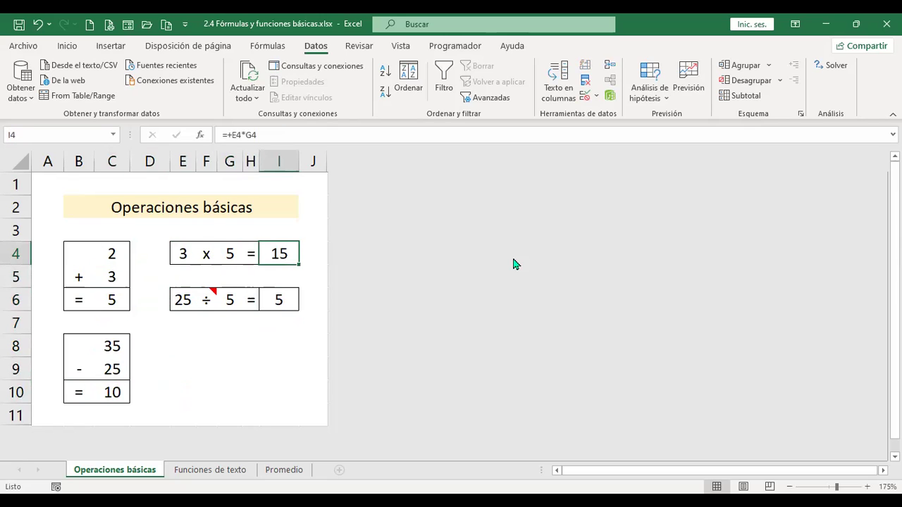
text(+p)
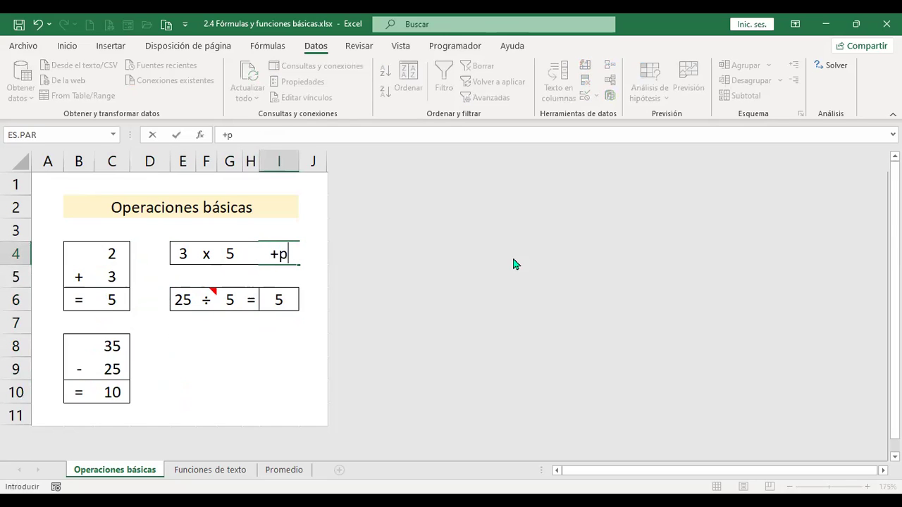
text(rodu)
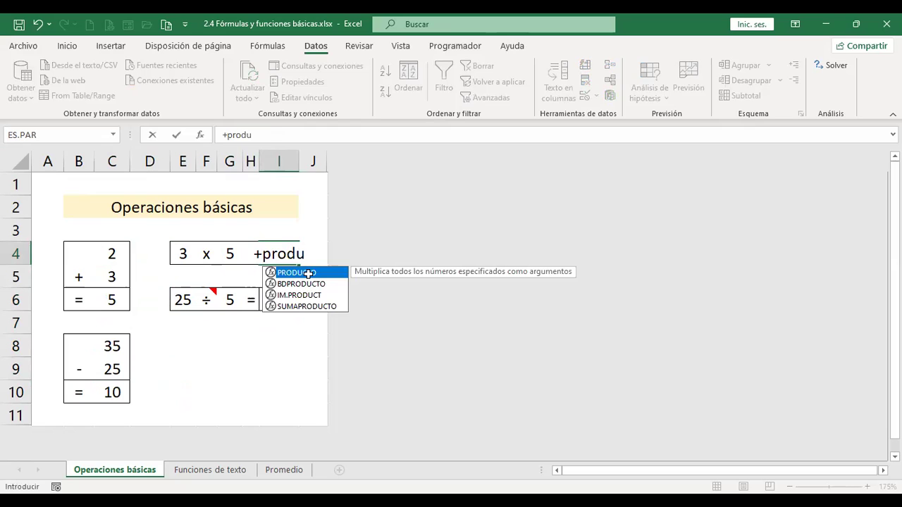
double_click(308, 275)
drag(180, 253, 242, 254)
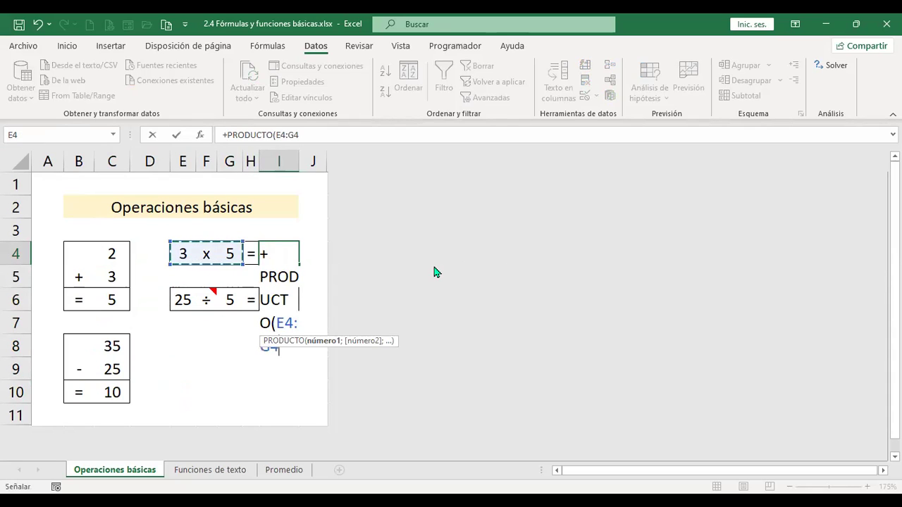
key(Return)
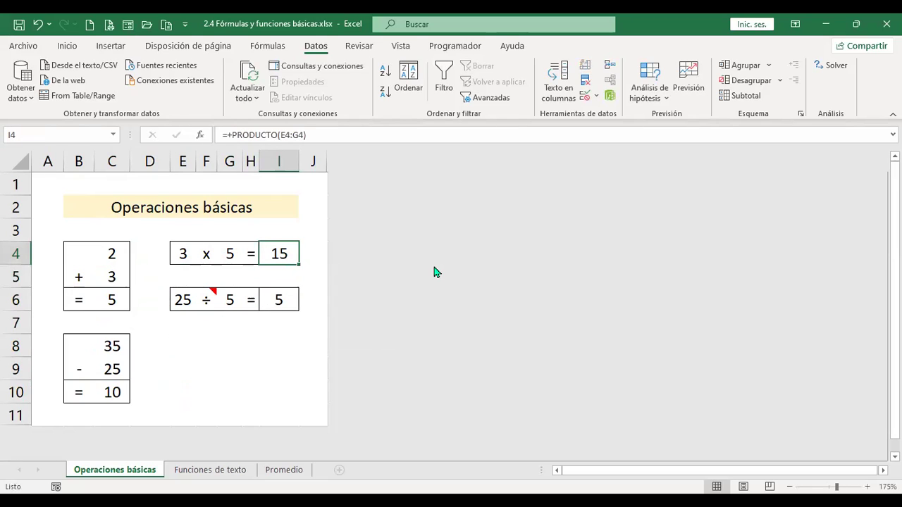
Step: Set the first number of the addition in cell C4 to 5 and check the sum formula in C6
key(Left)
key(Left)
key(Left)
key(Left)
key(Left)
key(Left)
key(Down)
key(Up)
key(Down)
key(Down)
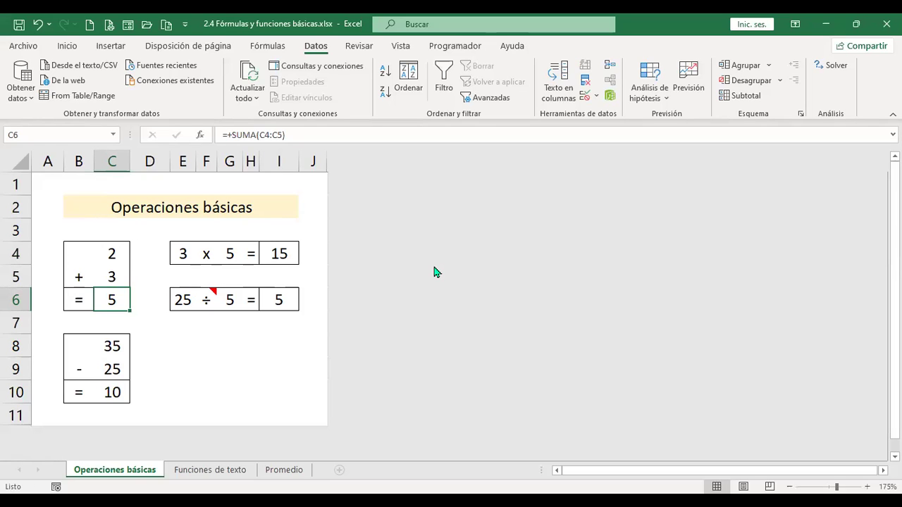
key(Up)
key(Up)
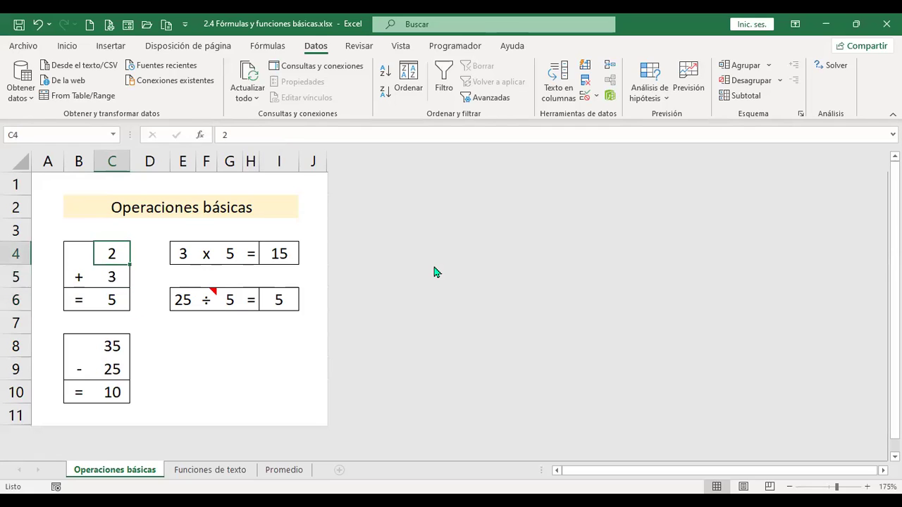
text(5)
key(Return)
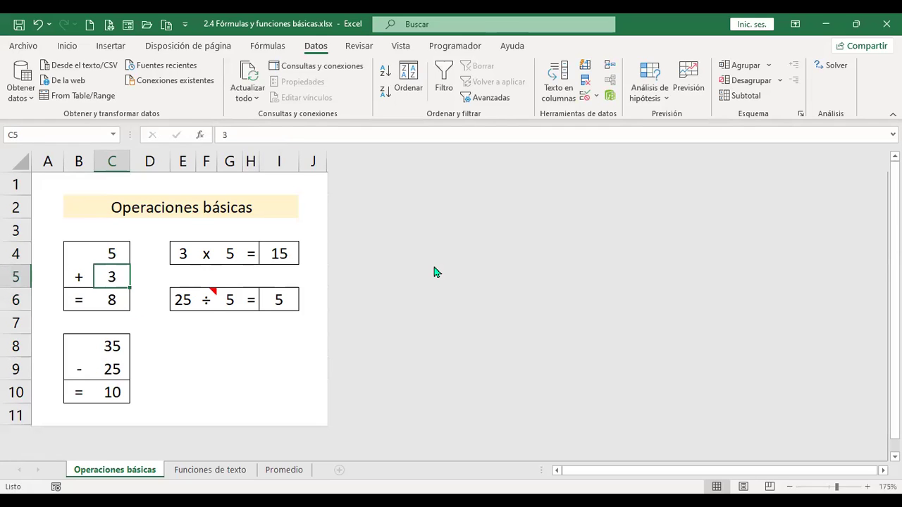
key(Down)
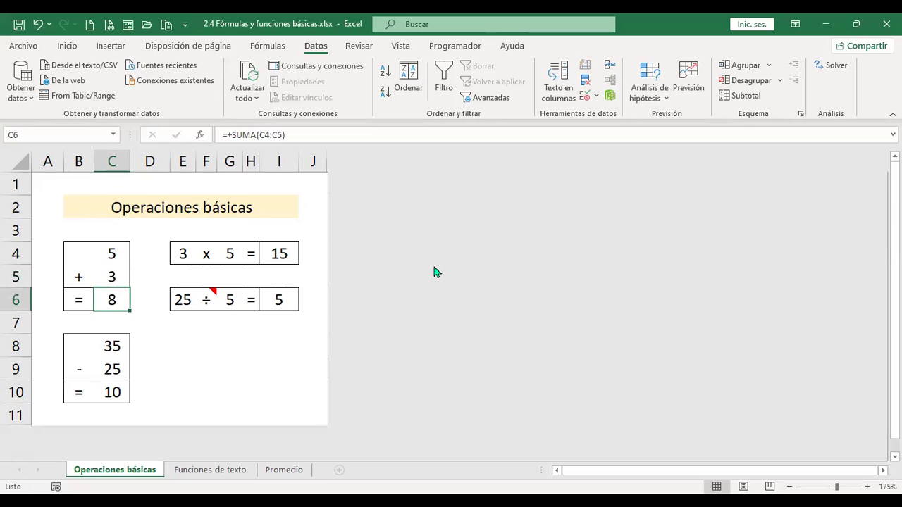
key(Down)
key(Down)
key(Down)
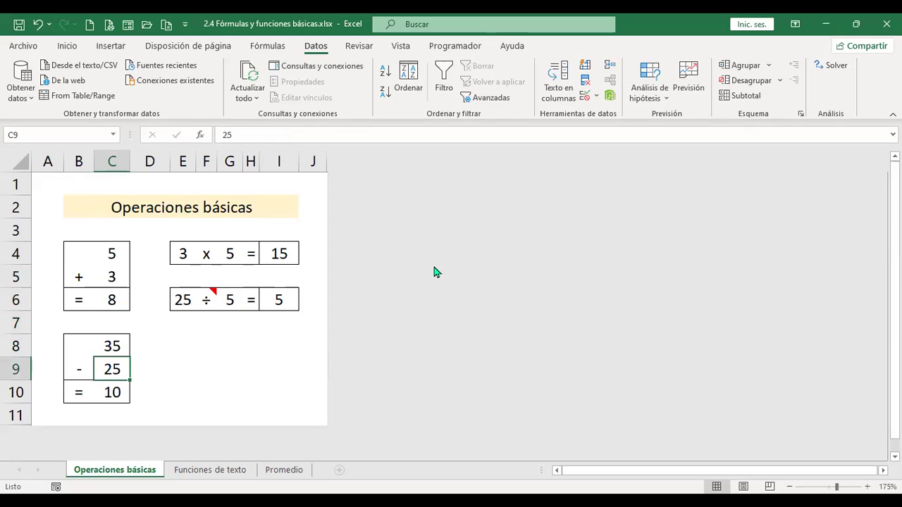
key(Up)
key(Right)
key(Right)
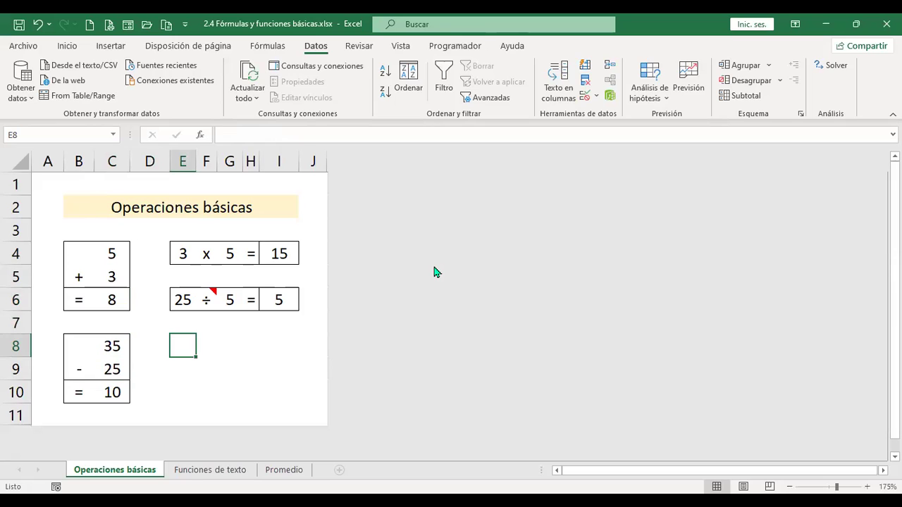
Step: Open the Funciones de texto sheet and go to cell C6 in the Texto en columnas table
key(ctrl+Page_Down)
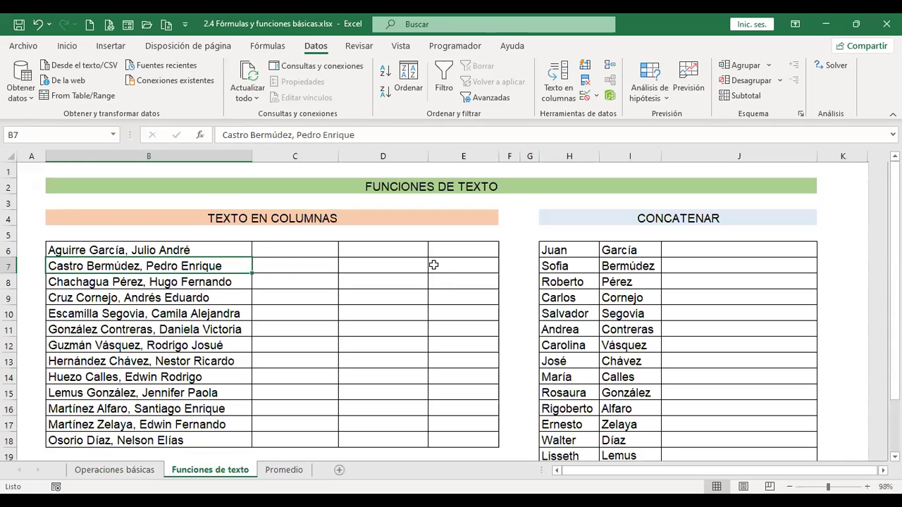
key(ctrl+Home)
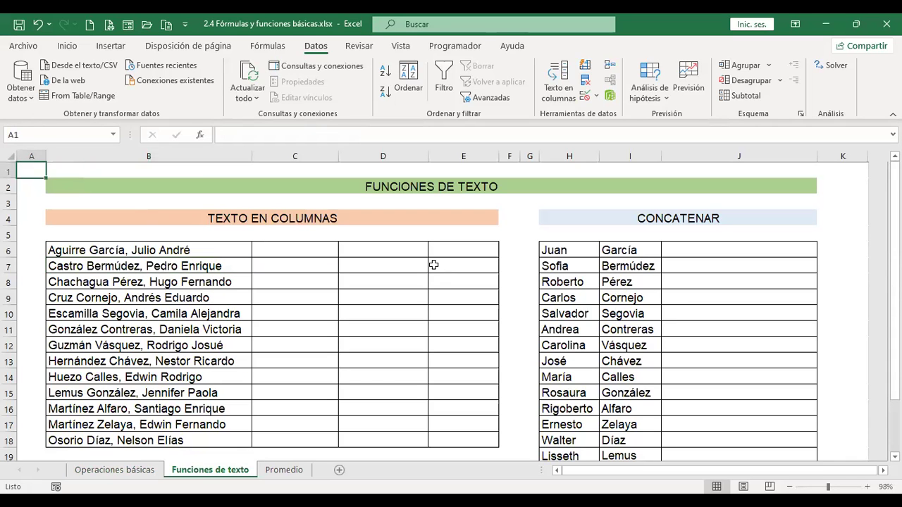
key(Down)
key(Down)
key(Down)
key(Down)
key(Down)
key(Right)
key(Right)
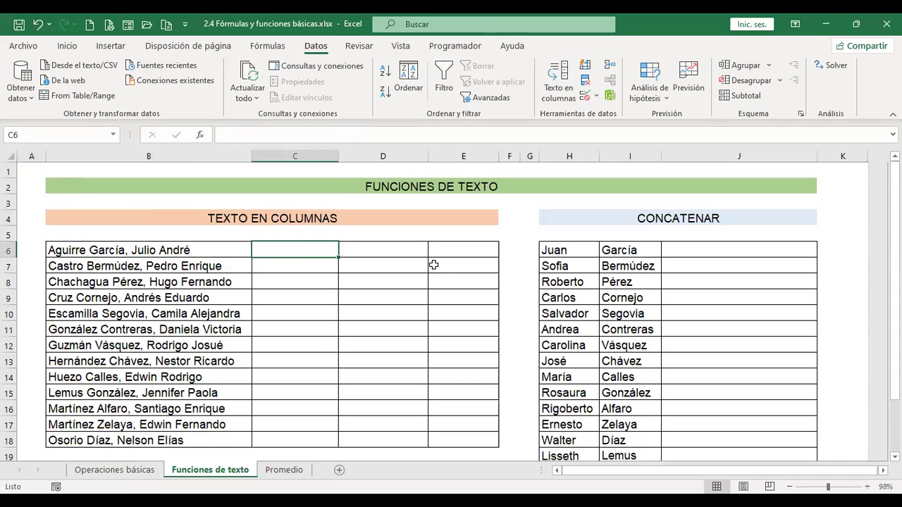
Step: Look over the sheet's text exercises down to the Fórmulas de texto heading and return to the first full name in B6
key(Down)
key(Down)
key(Down)
key(Down)
key(Down)
key(Down)
key(Down)
key(Down)
key(Down)
key(Down)
key(Down)
key(Down)
key(Down)
key(Down)
key(Down)
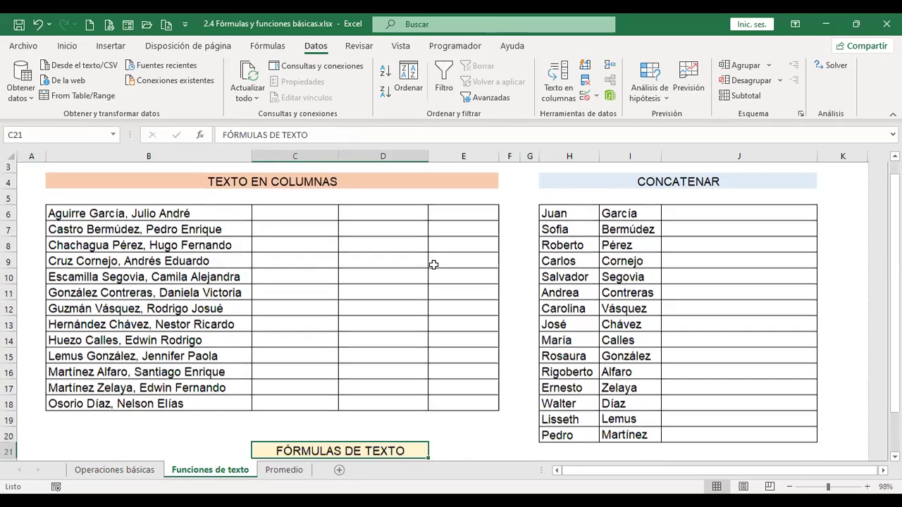
key(Up)
key(Up)
key(Up)
key(Up)
key(Up)
key(Up)
key(Up)
key(Up)
key(Up)
key(Up)
key(Up)
key(Up)
key(Up)
key(Up)
key(Up)
key(Up)
key(Up)
key(Up)
key(Up)
key(Up)
key(Down)
key(Down)
key(Down)
key(Down)
key(Down)
key(Left)
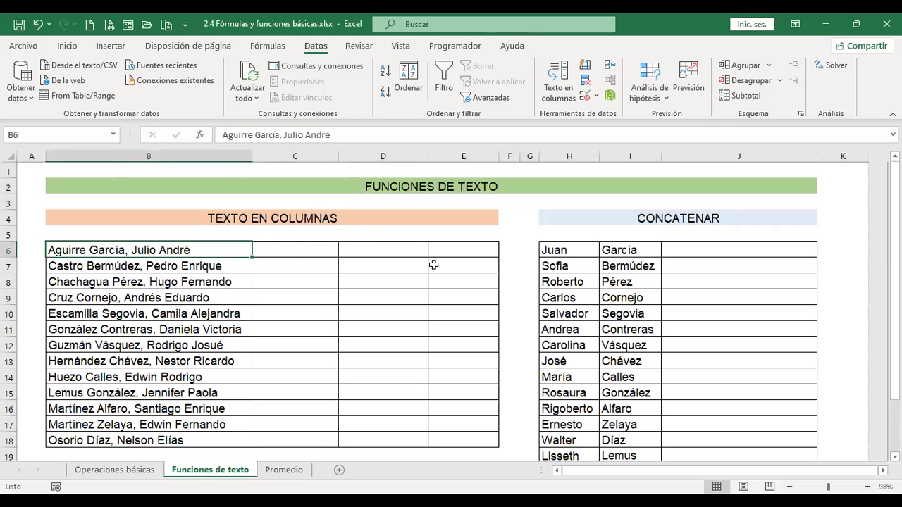
Step: Examine the list of full names in column B and the empty columns C to E beside it
key(shift+Down)
key(shift+Down)
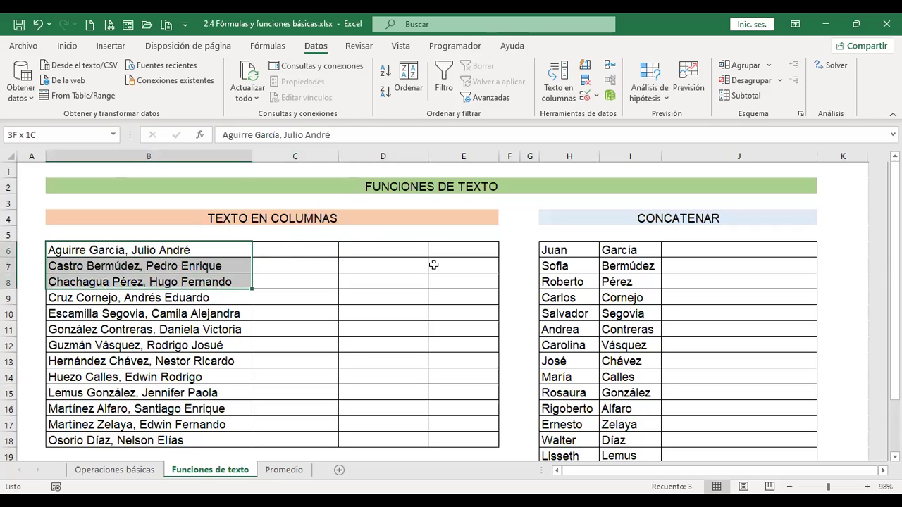
key(shift+Down)
key(shift+Down)
key(shift+Down)
key(shift+Down)
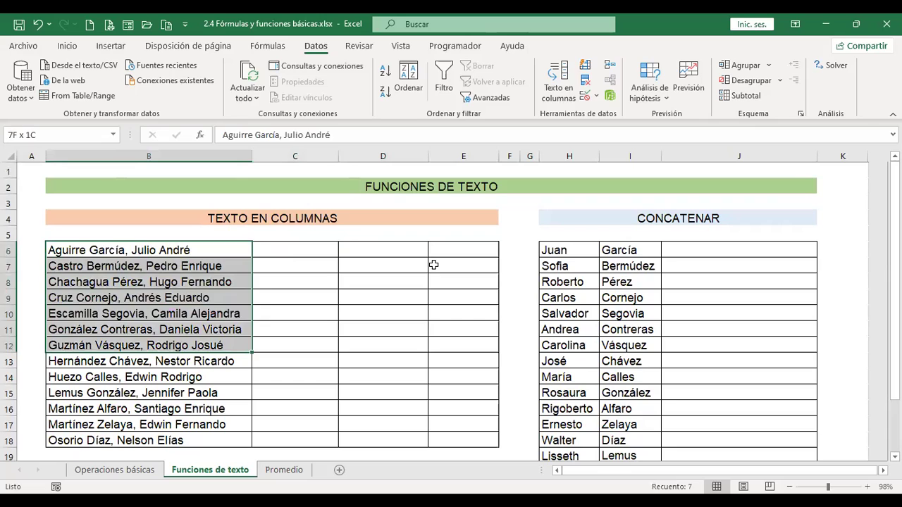
key(Up)
key(Down)
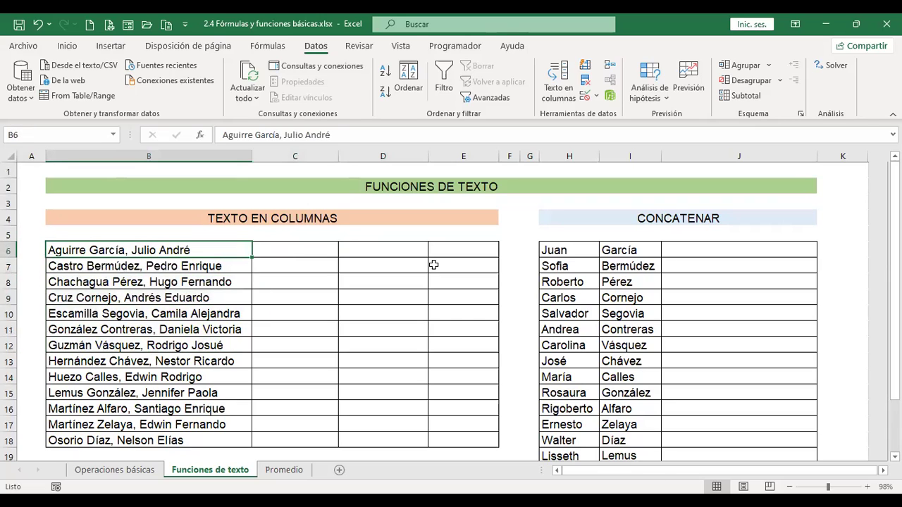
key(Right)
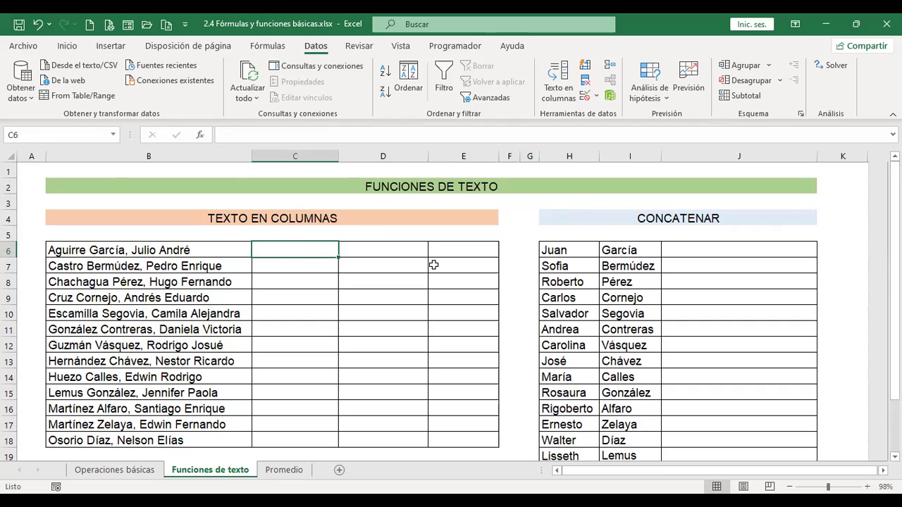
key(Left)
key(Right)
key(Right)
key(Right)
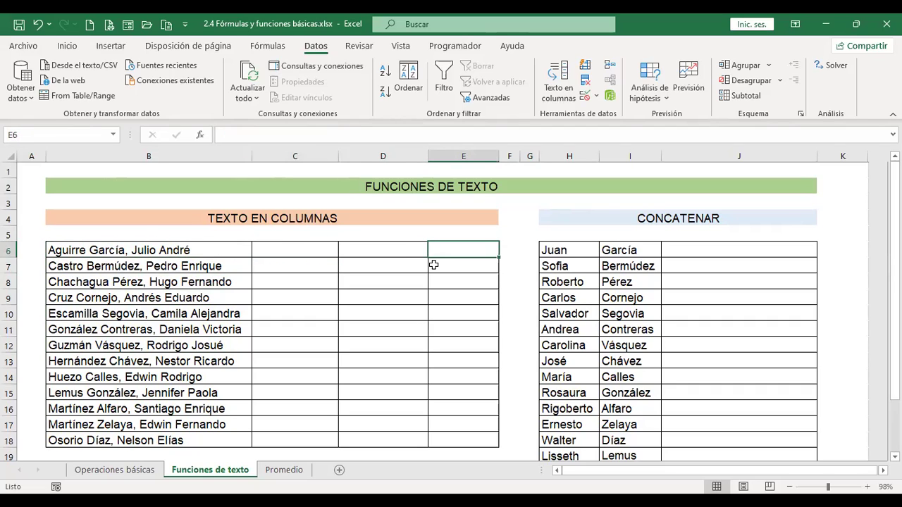
key(Left)
key(Left)
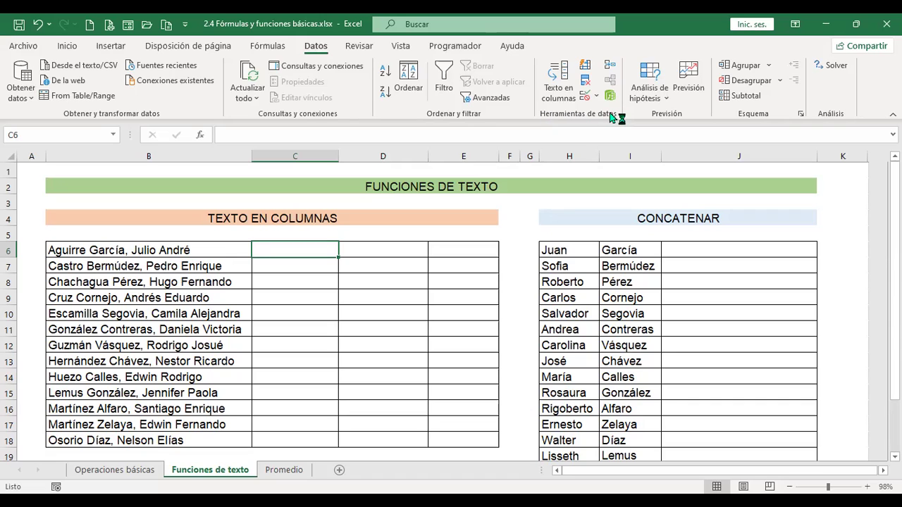
Step: Try to run Texto en columnas with only the empty cell C6 selected
click(554, 84)
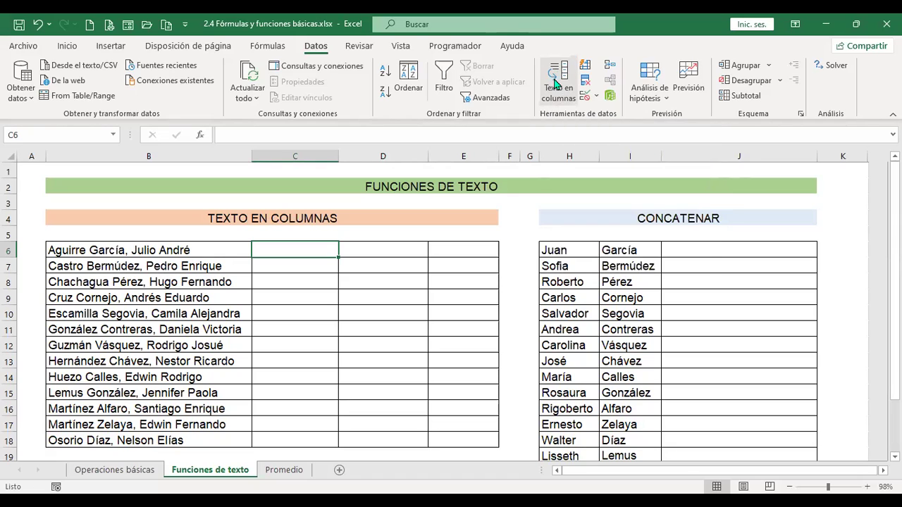
click(556, 83)
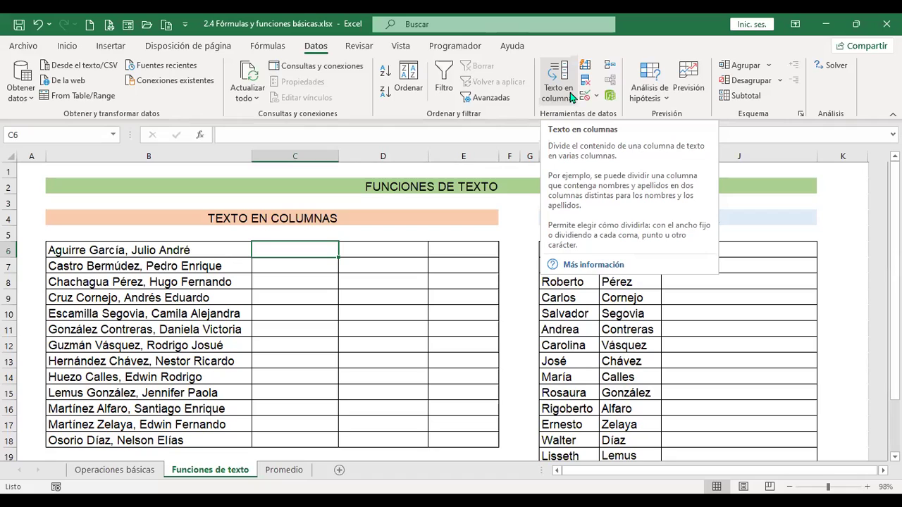
click(572, 97)
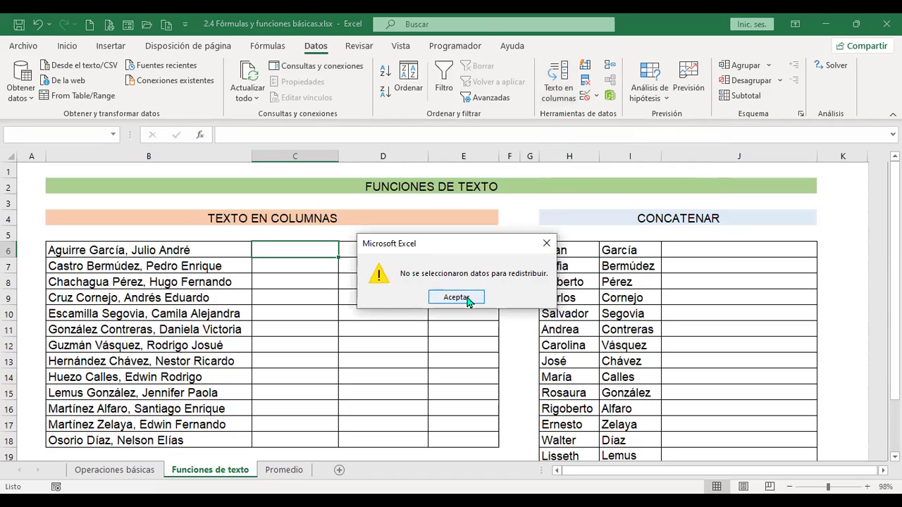
click(467, 299)
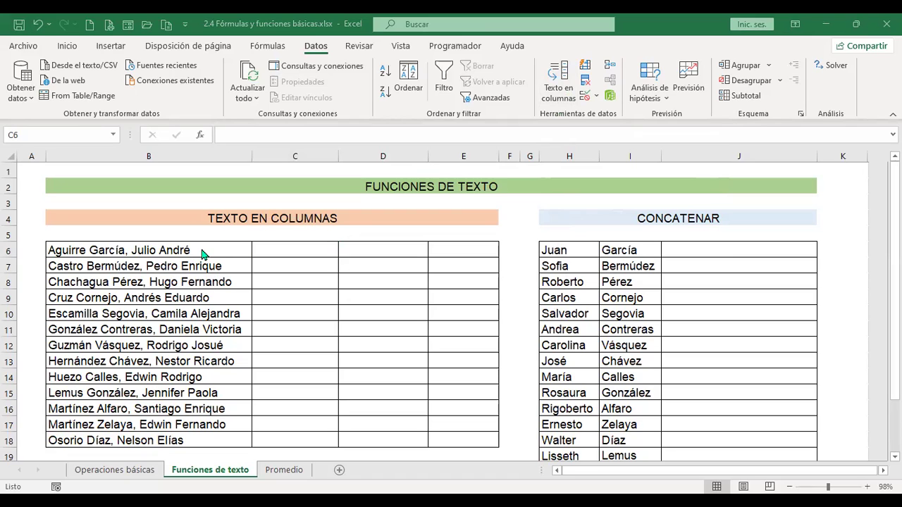
Step: Start Texto en columnas on the full name in B6 and choose De ancho fijo as the data type
drag(201, 252, 177, 408)
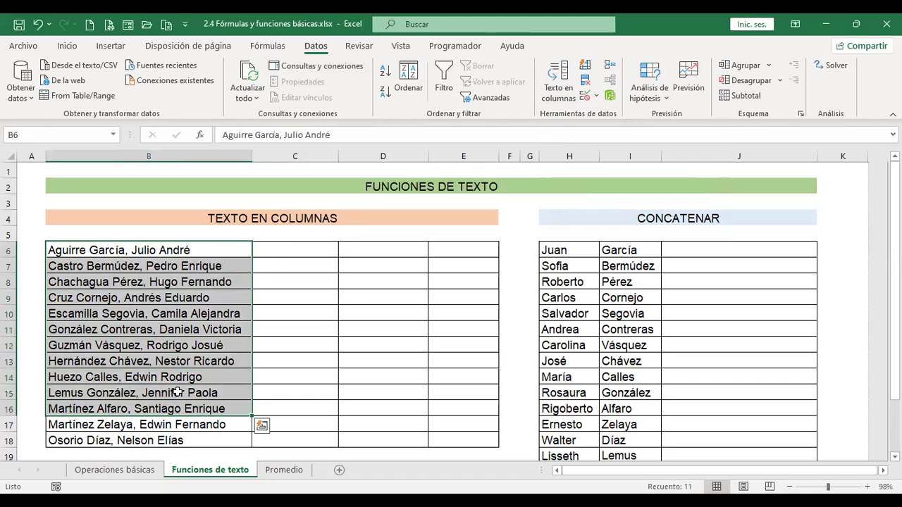
click(202, 251)
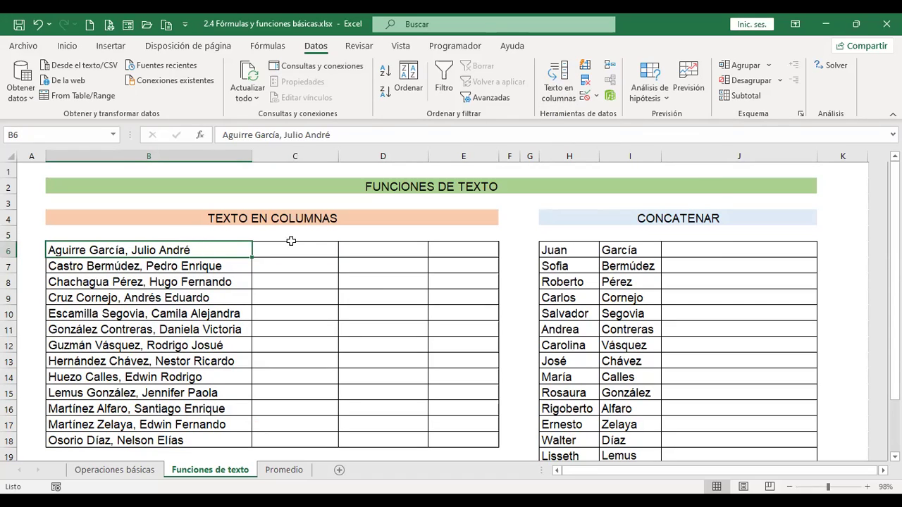
click(571, 91)
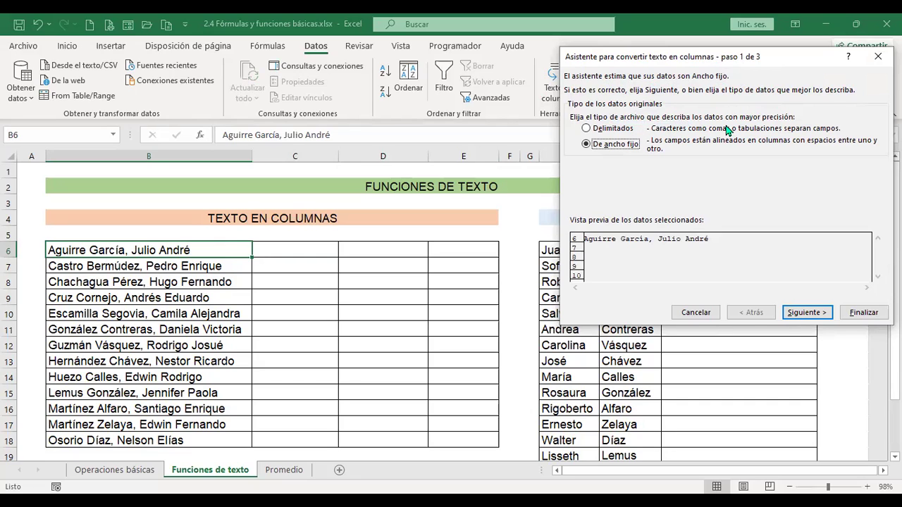
click(586, 130)
click(591, 145)
click(810, 313)
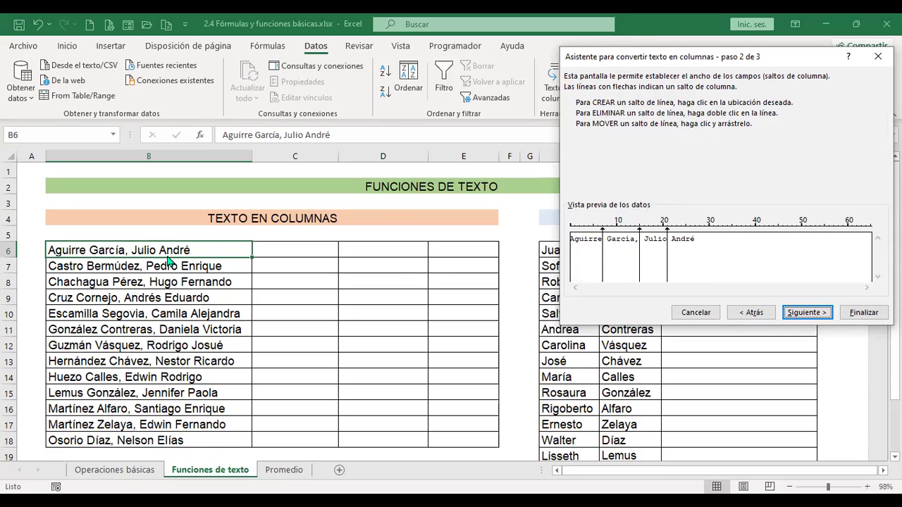
Step: Remove the column break after the first surname in the data preview and add it back at the same place
double_click(603, 232)
click(602, 244)
double_click(602, 235)
click(603, 243)
Step: Finish splitting B6 with General format and destination $B$6, replacing the existing data, and undo the split
click(803, 317)
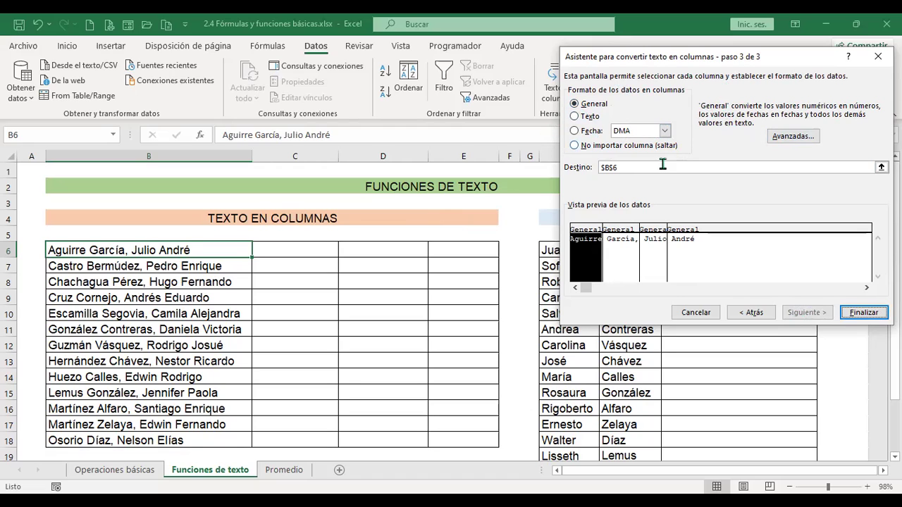
click(862, 313)
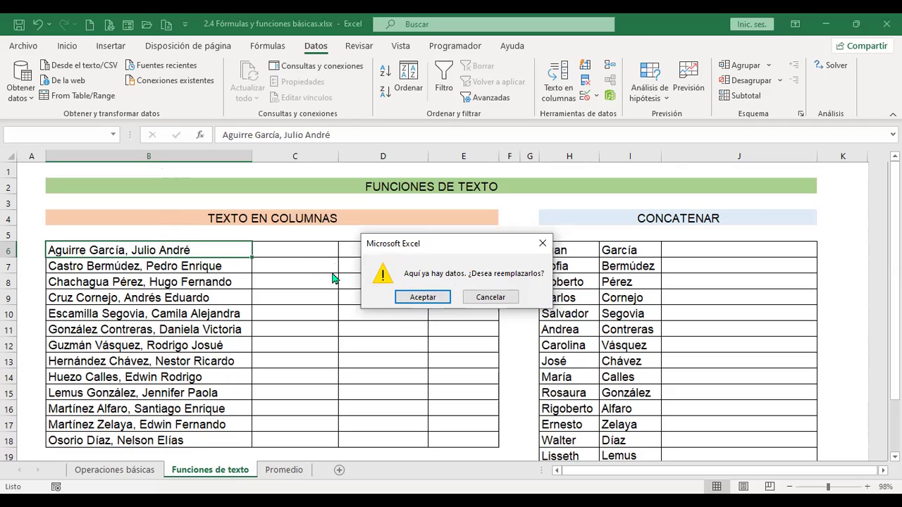
click(421, 298)
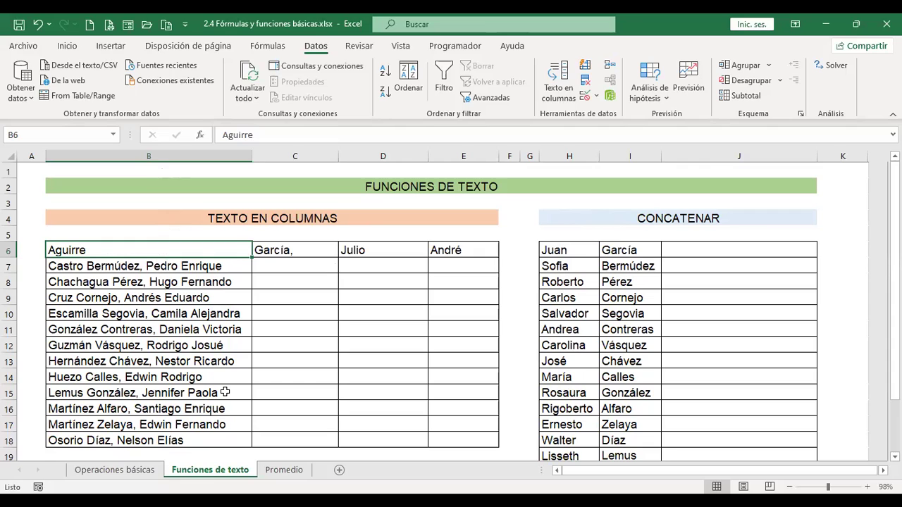
key(ctrl+z)
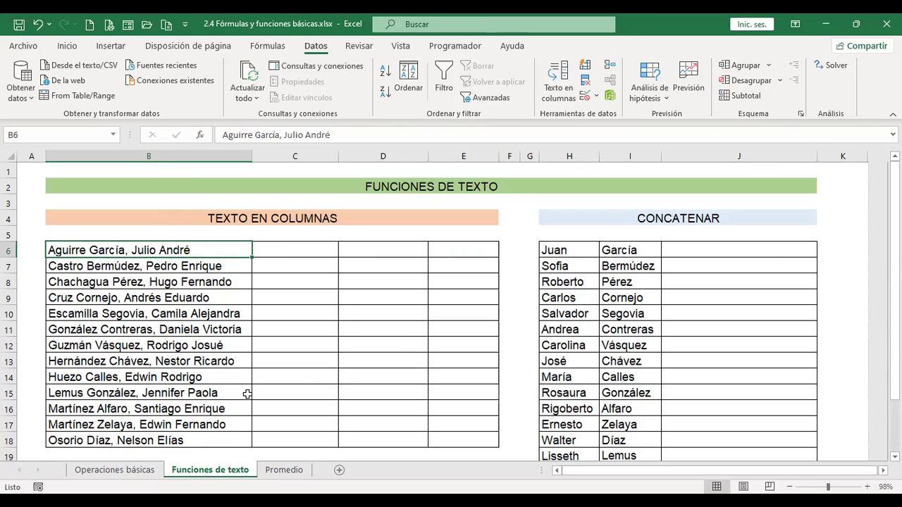
click(310, 250)
click(567, 96)
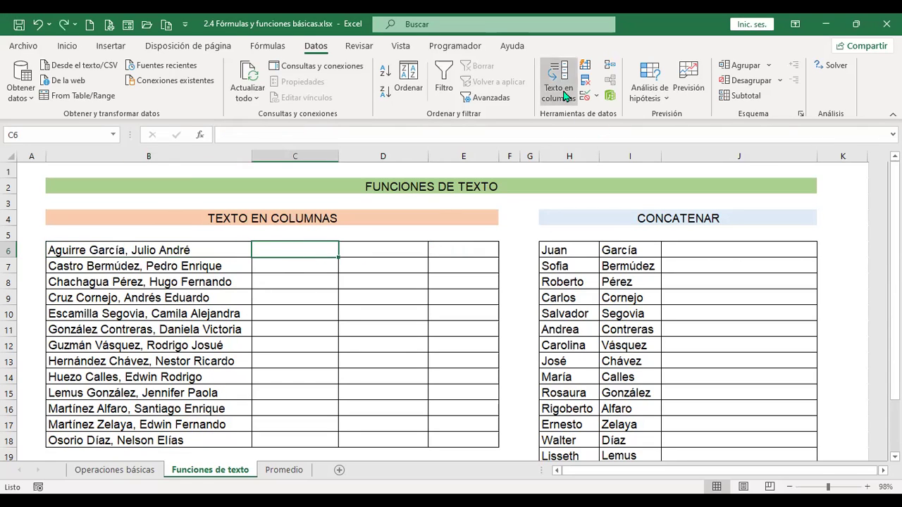
click(453, 294)
Step: Start Texto en columnas on the full name in B6 and choose Delimitados as the data type
click(238, 250)
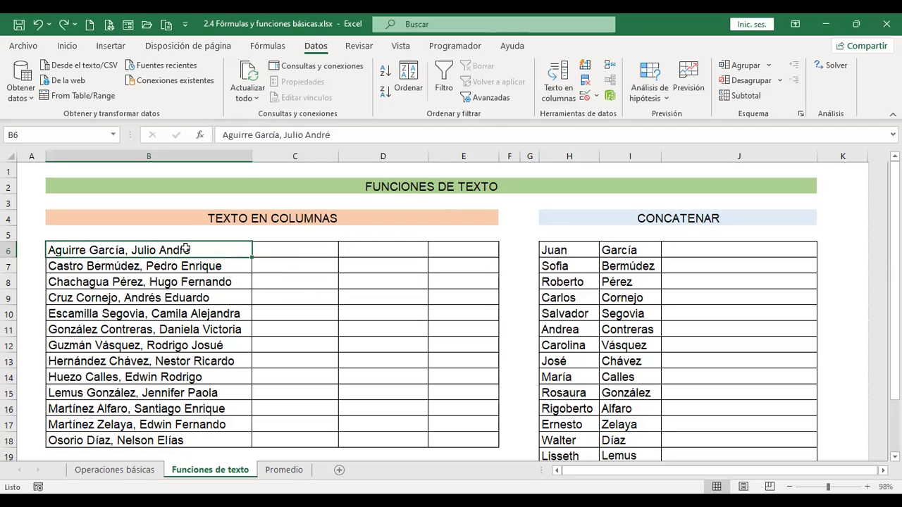
click(562, 95)
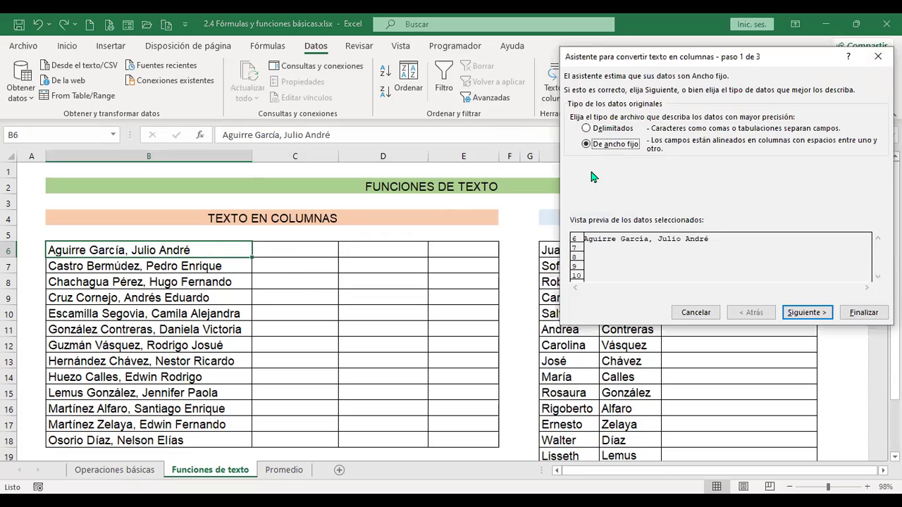
click(586, 129)
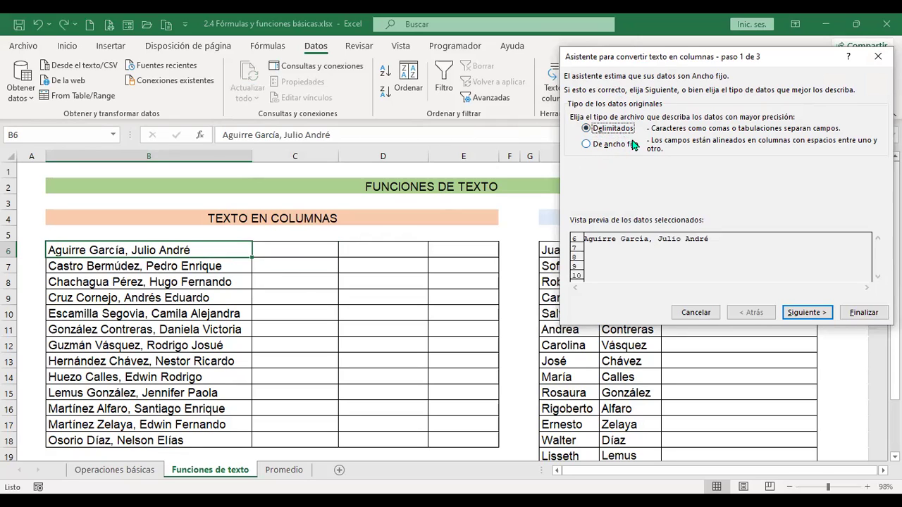
click(807, 312)
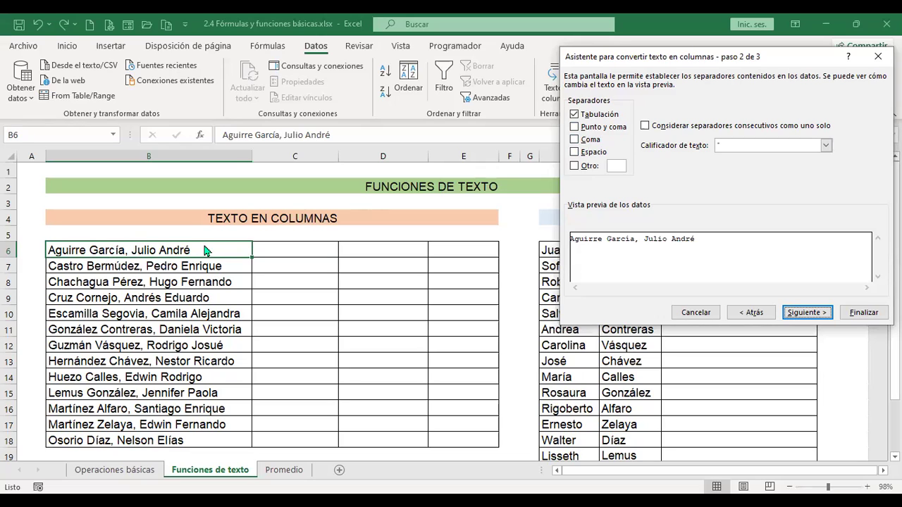
Step: Try Coma and Espacio as separators, turn off Tabulación, leave only Coma chosen, and look at the text qualifier options
click(575, 141)
click(575, 152)
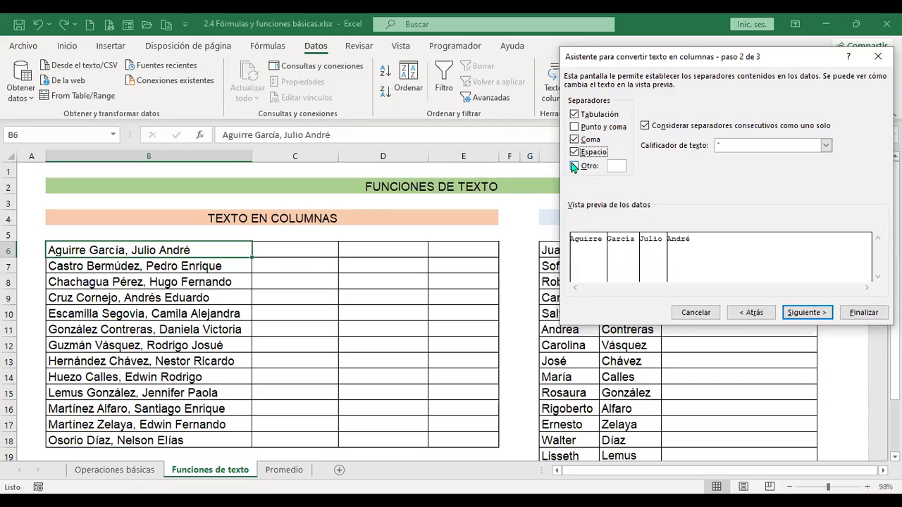
click(575, 116)
click(588, 140)
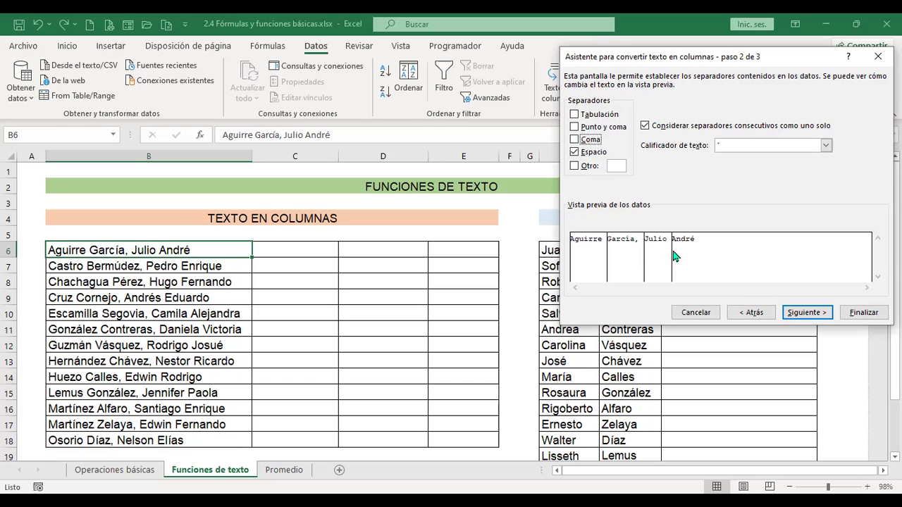
click(577, 152)
click(574, 140)
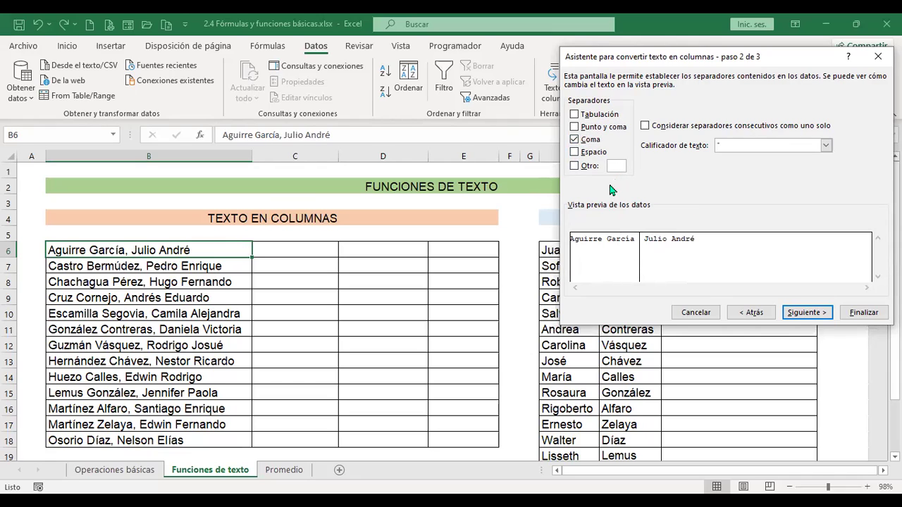
click(826, 145)
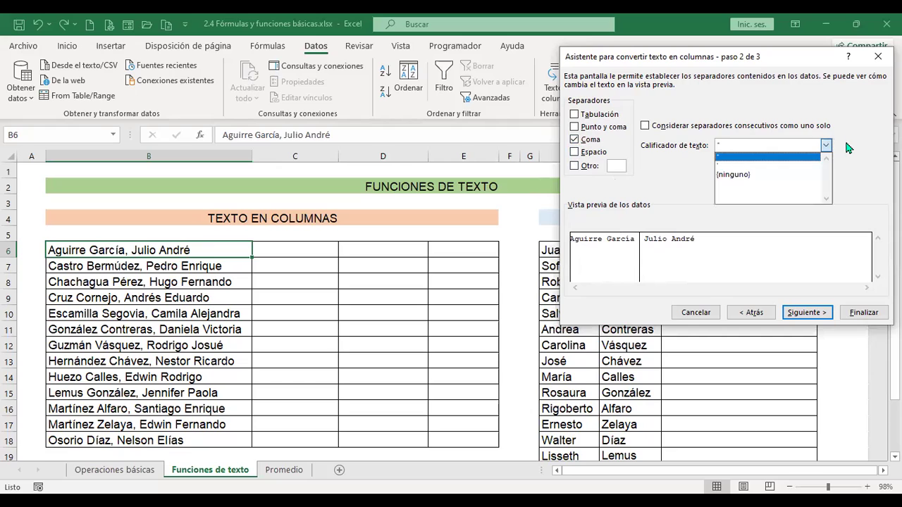
click(849, 143)
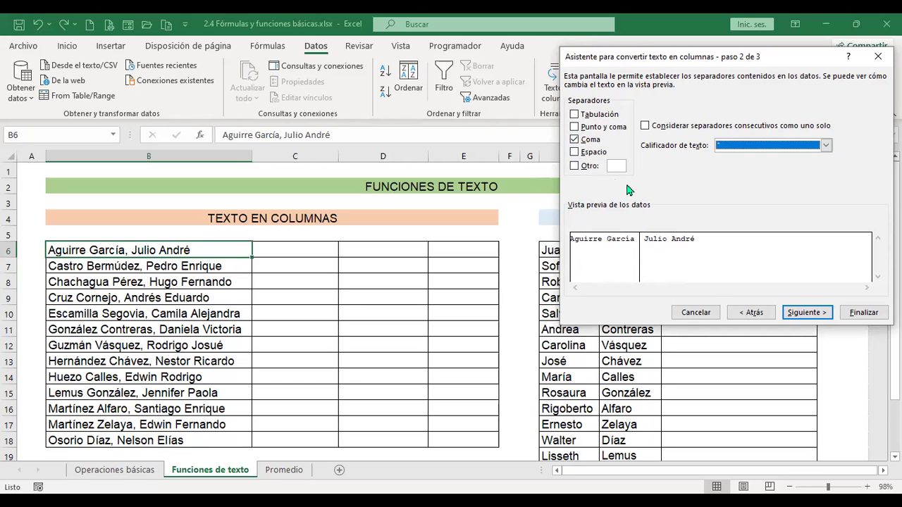
Step: Finish the comma split of B6 with destination $C$6, replacing the existing data, and undo the split
click(786, 310)
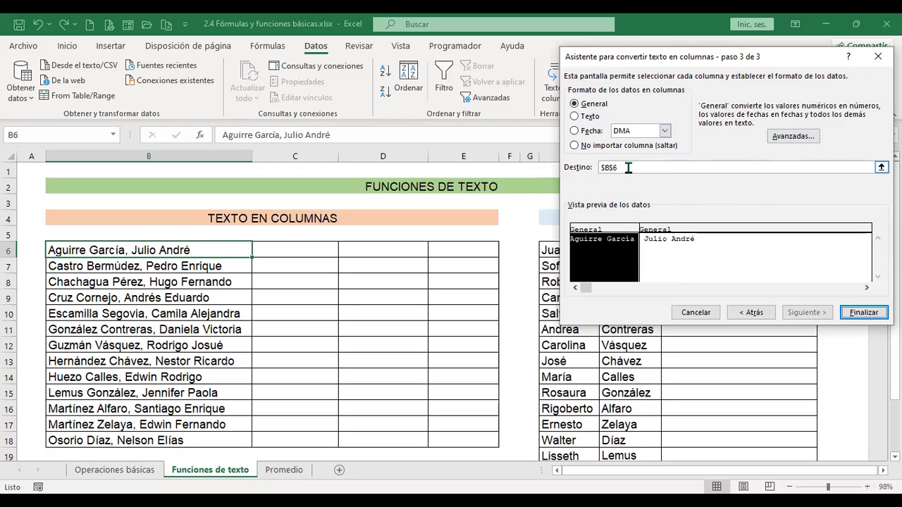
drag(623, 168, 598, 167)
key(BackSpace)
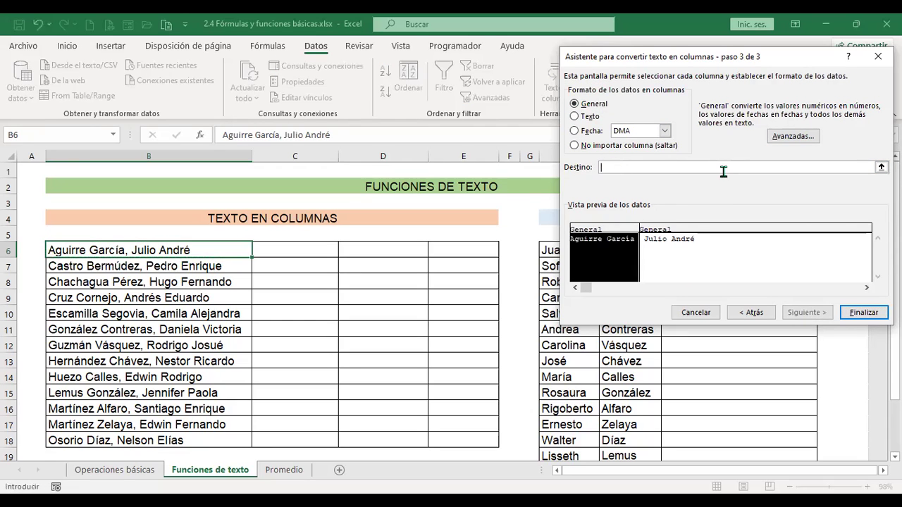
click(308, 246)
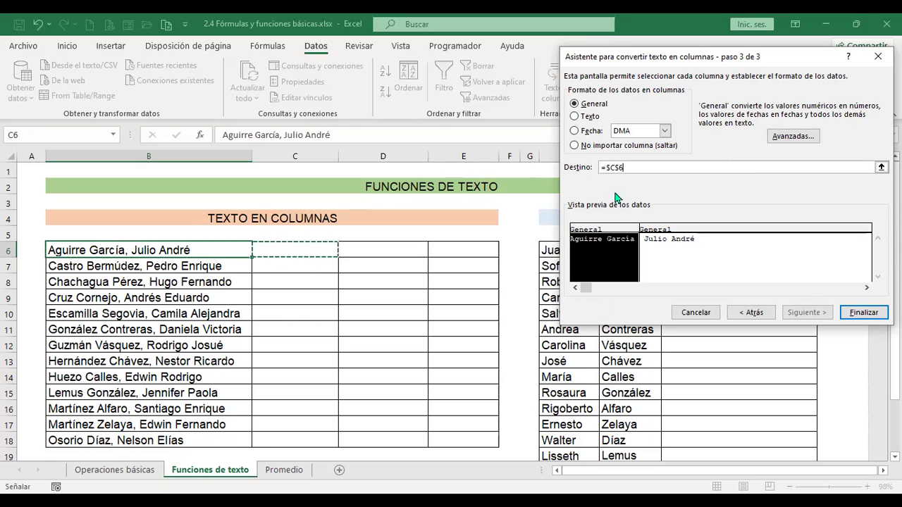
click(863, 312)
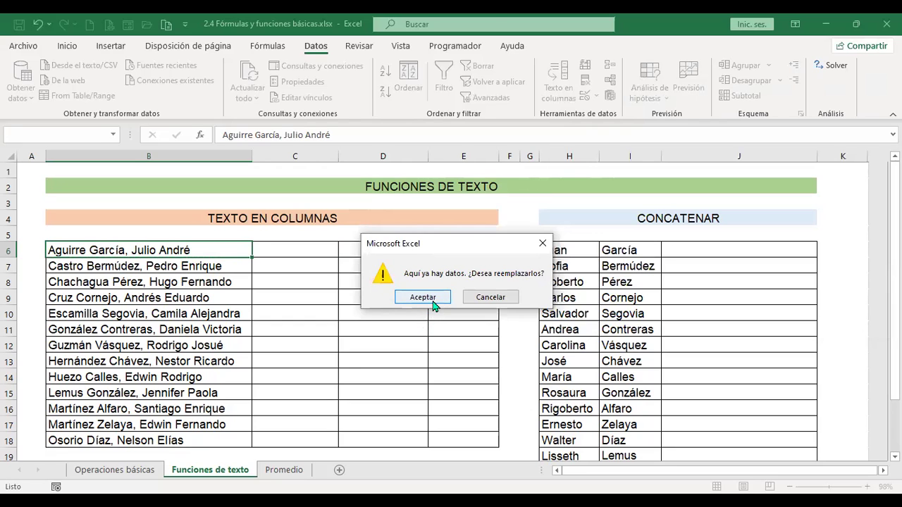
click(431, 299)
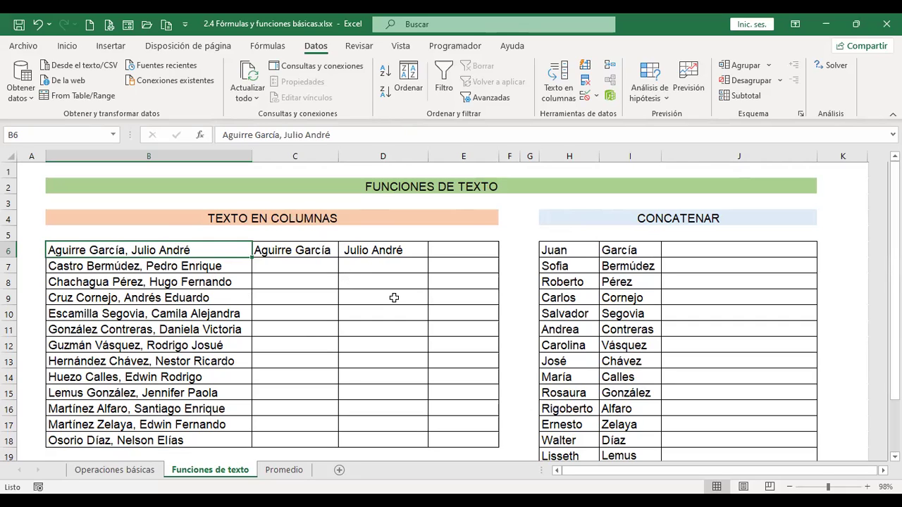
key(ctrl+z)
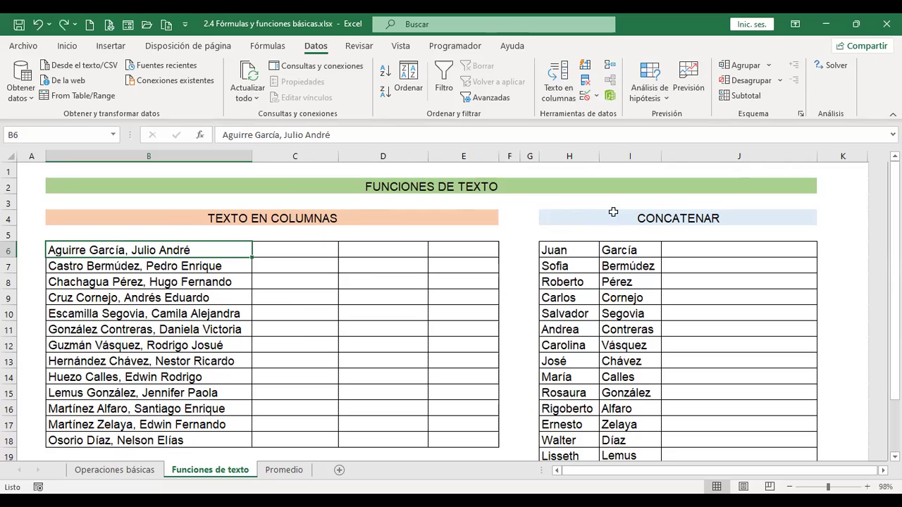
Step: Restart Texto en columnas on B6 as Delimitados and preview adding Espacio to the Coma separator, leaving Espacio off
click(564, 100)
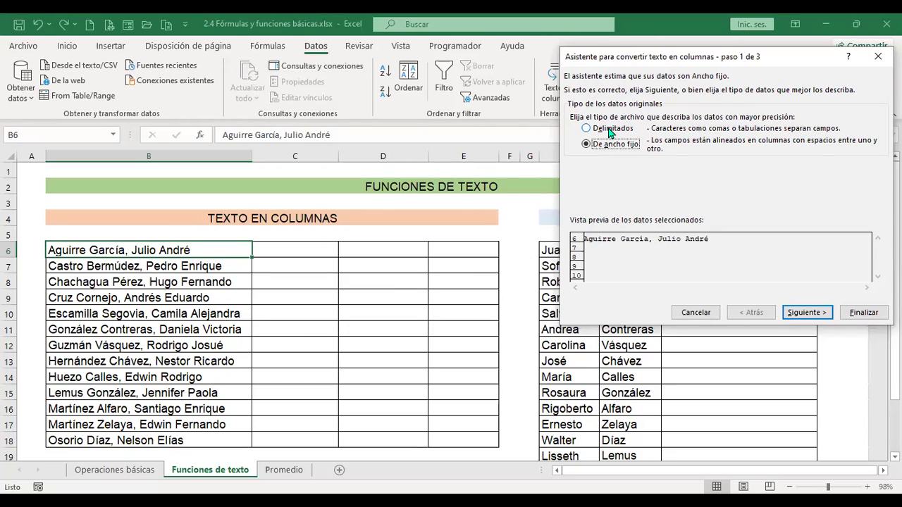
click(609, 132)
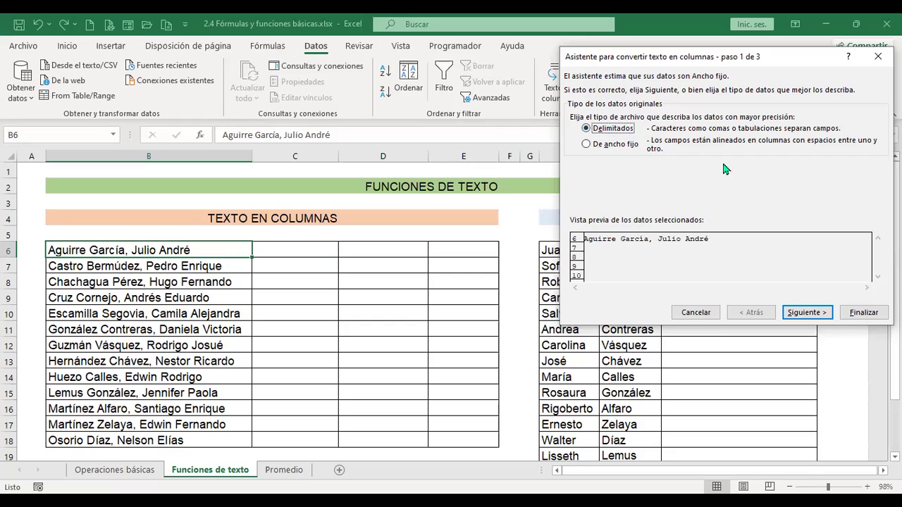
click(810, 315)
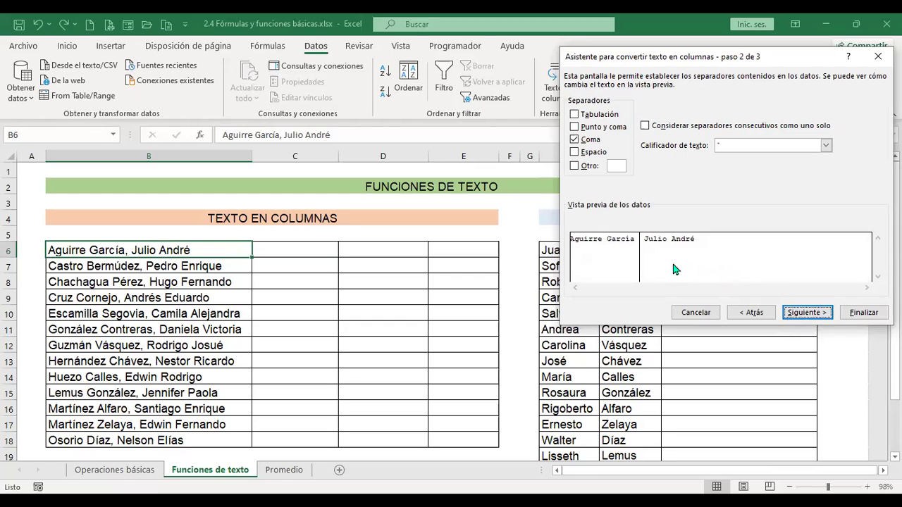
click(574, 151)
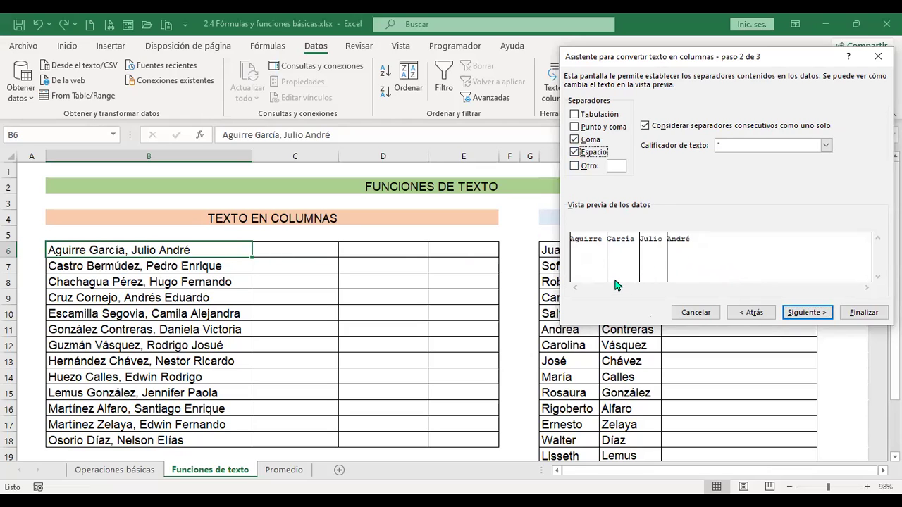
click(574, 151)
Step: Review the data type choice and compare the preview without separators, with Espacio and with Coma, leaving only Coma selected
click(755, 312)
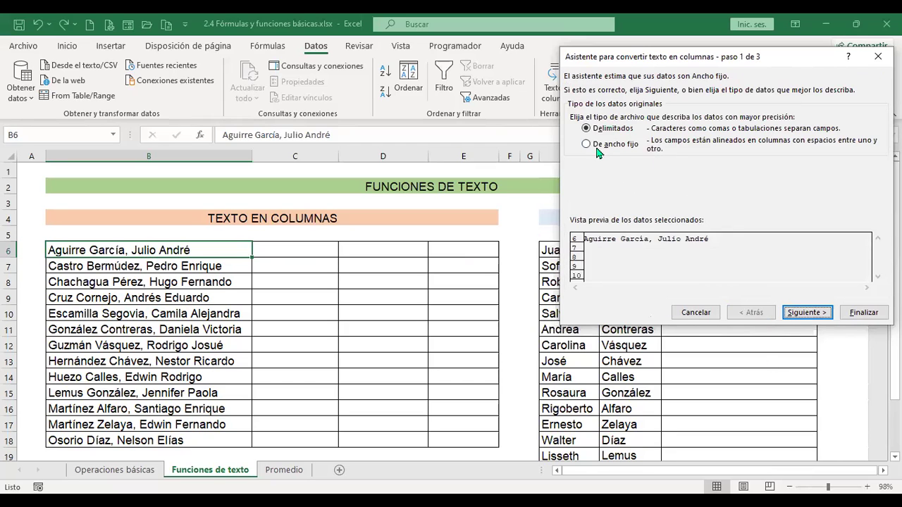
click(807, 313)
click(752, 312)
click(807, 313)
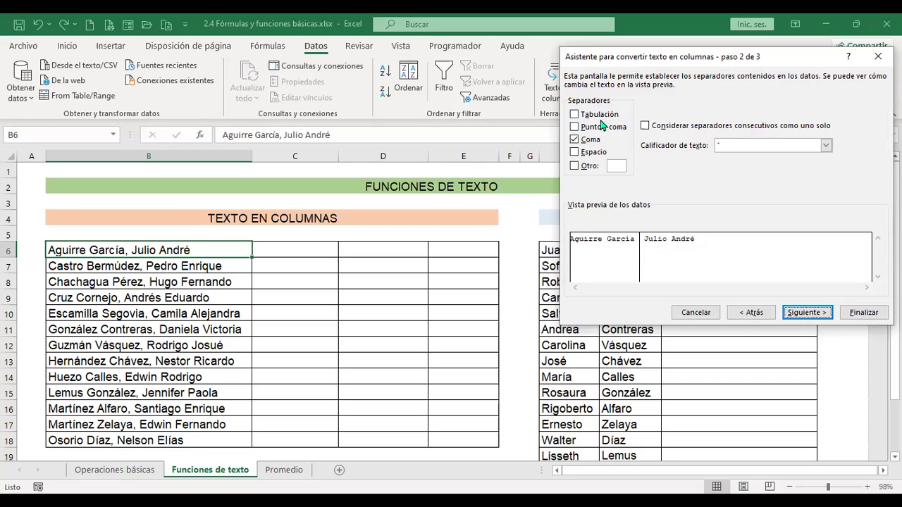
click(574, 140)
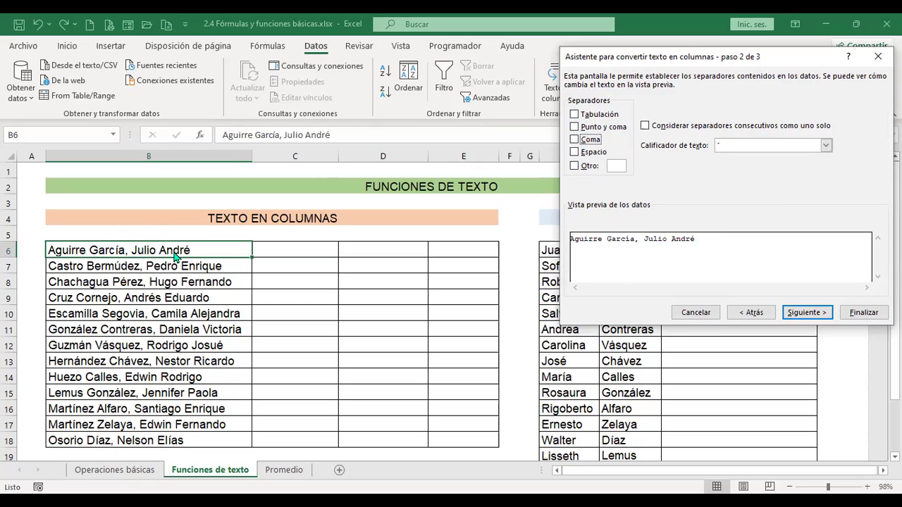
click(587, 152)
click(588, 140)
click(588, 153)
Step: Switch the data type to De ancho fijo and remove all three suggested column breaks from the data preview
click(759, 308)
click(586, 143)
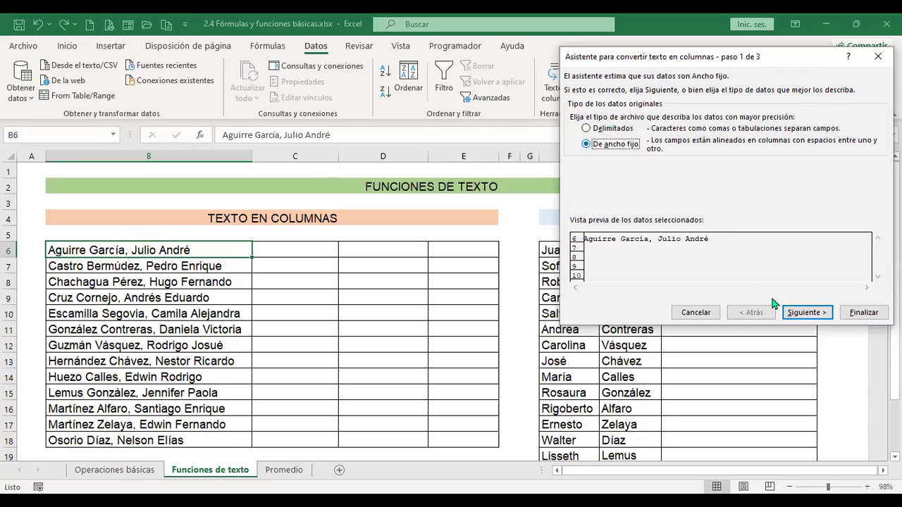
click(807, 312)
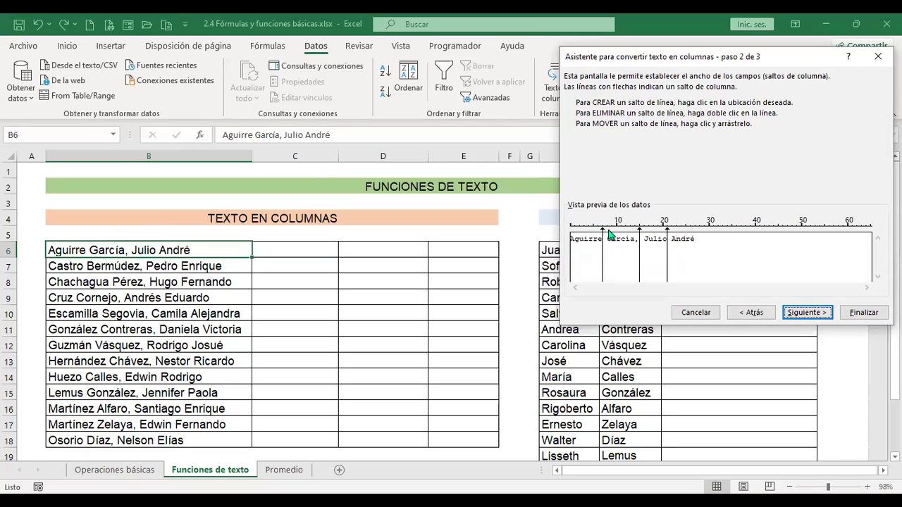
double_click(667, 231)
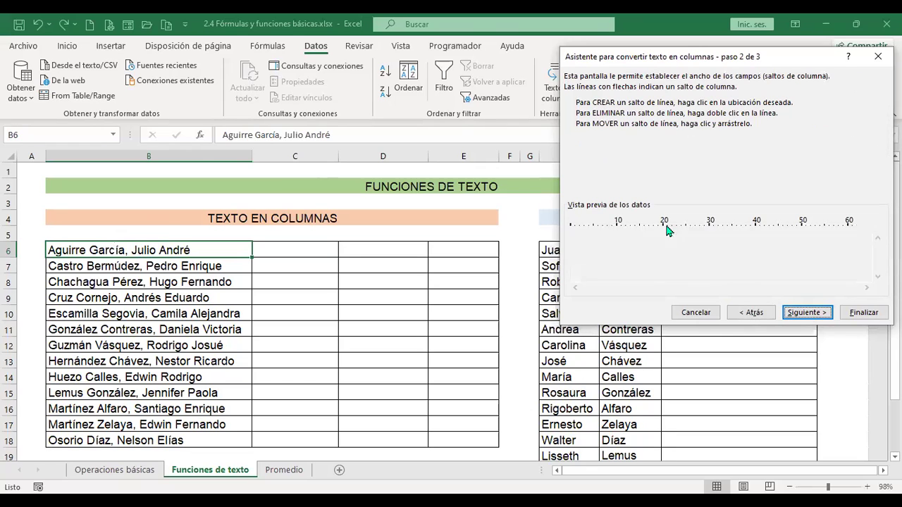
double_click(639, 233)
double_click(603, 234)
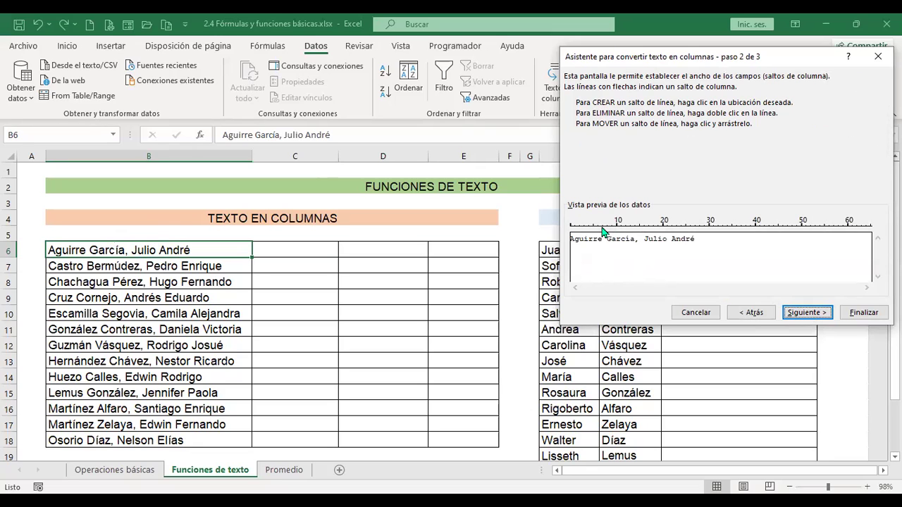
Step: Add column breaks before and after the first given name in the preview and continue to the column format settings
click(751, 312)
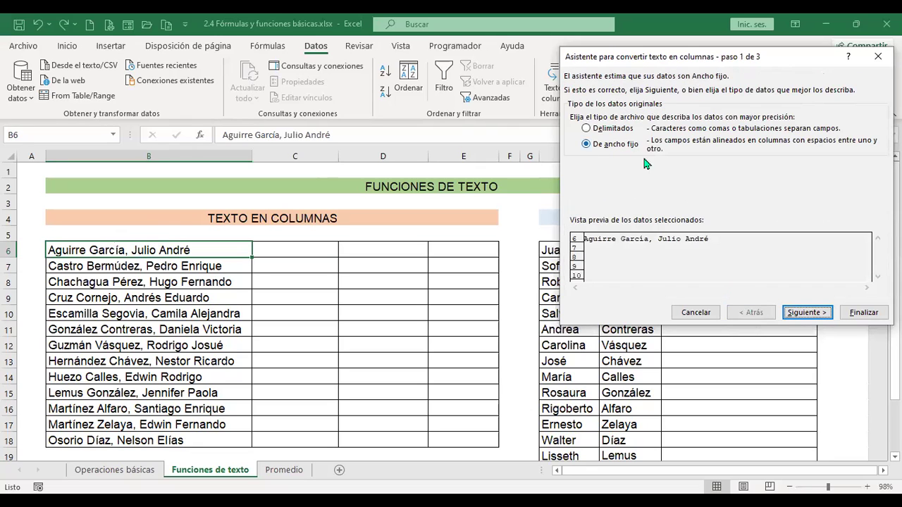
click(808, 310)
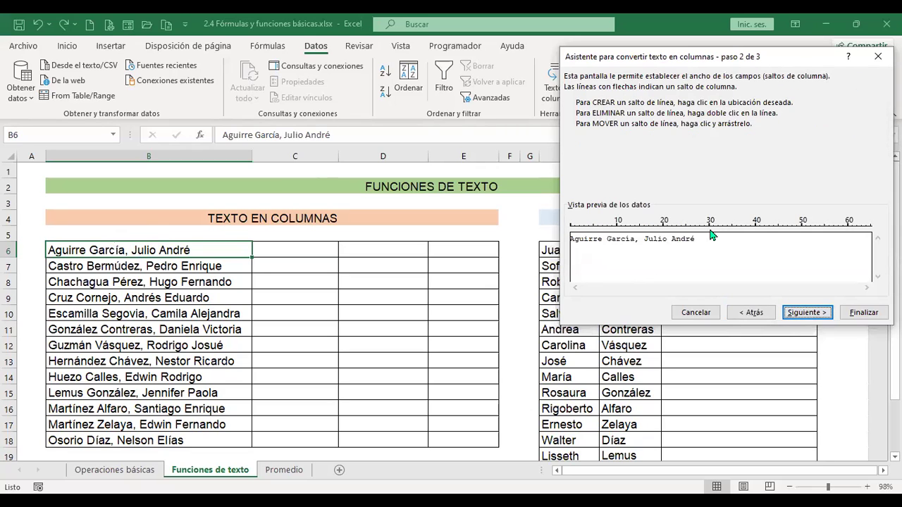
click(643, 241)
click(805, 314)
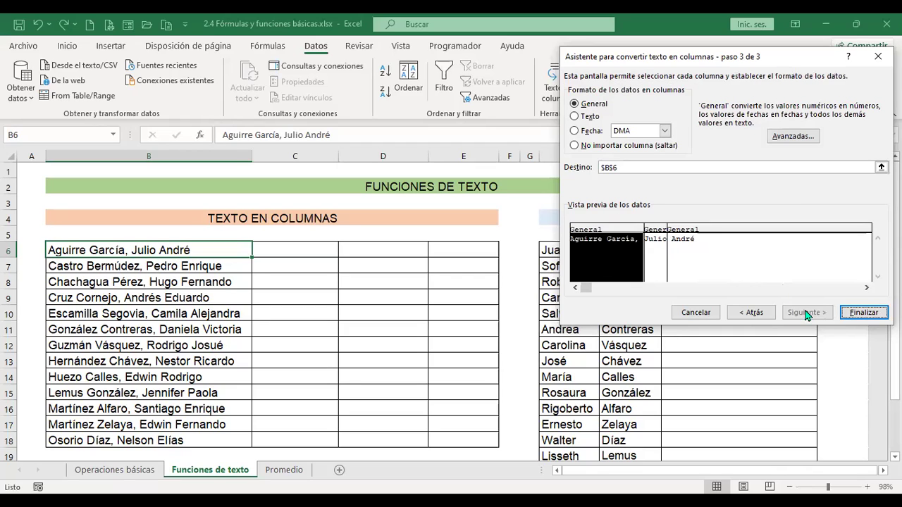
Step: Set the destination to $C$6 and finish the fixed-width split of B6, replacing the existing data
double_click(608, 167)
key(BackSpace)
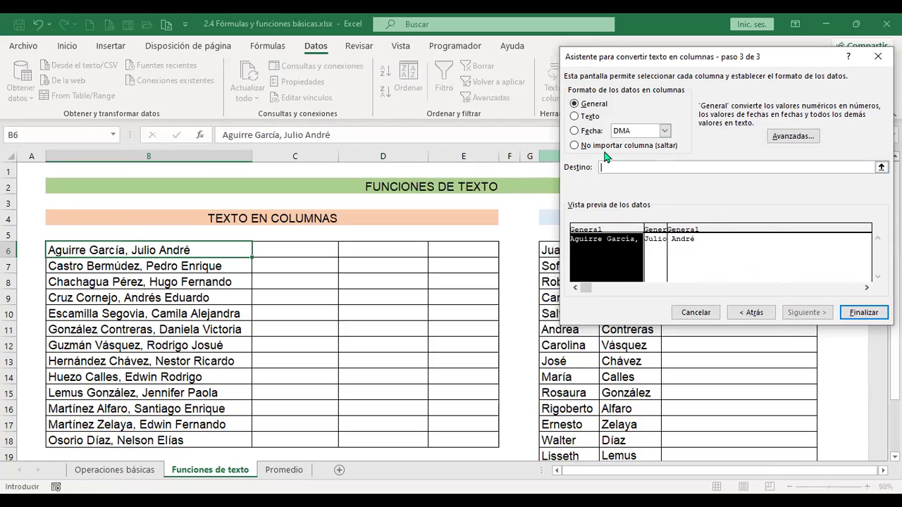
click(317, 250)
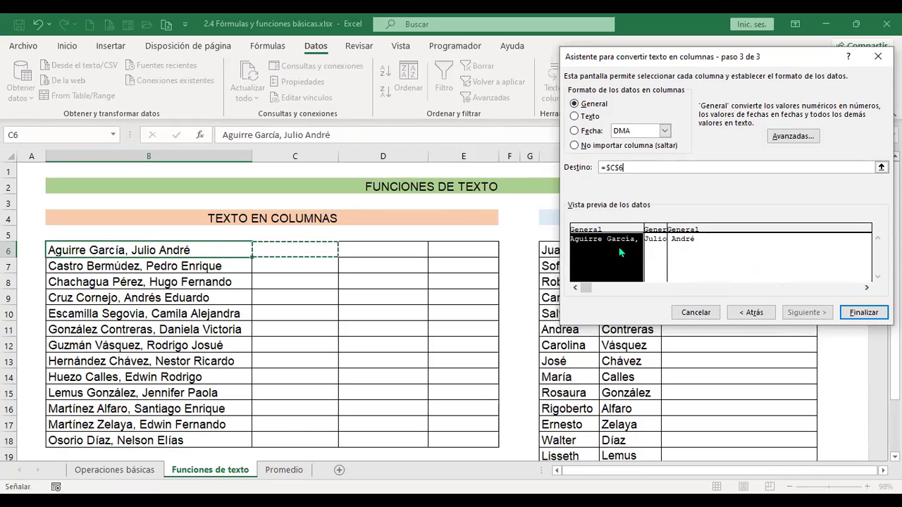
click(866, 313)
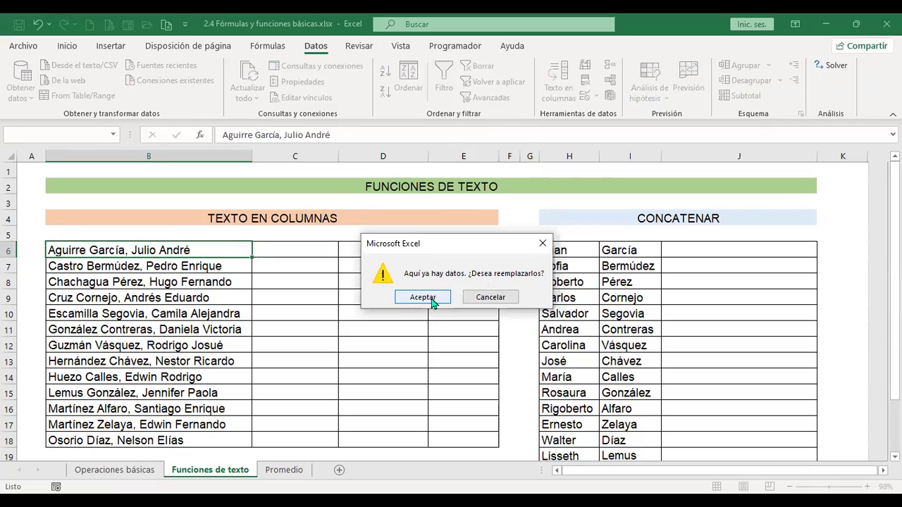
click(433, 299)
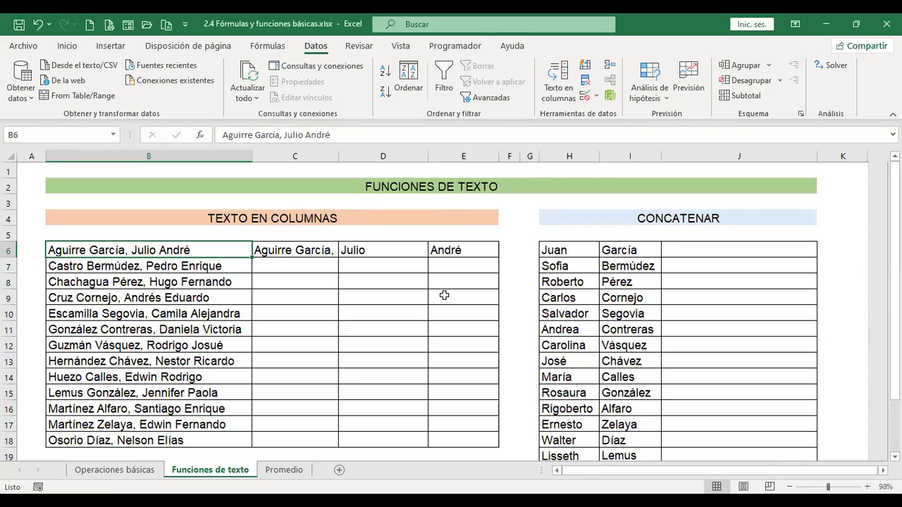
click(389, 267)
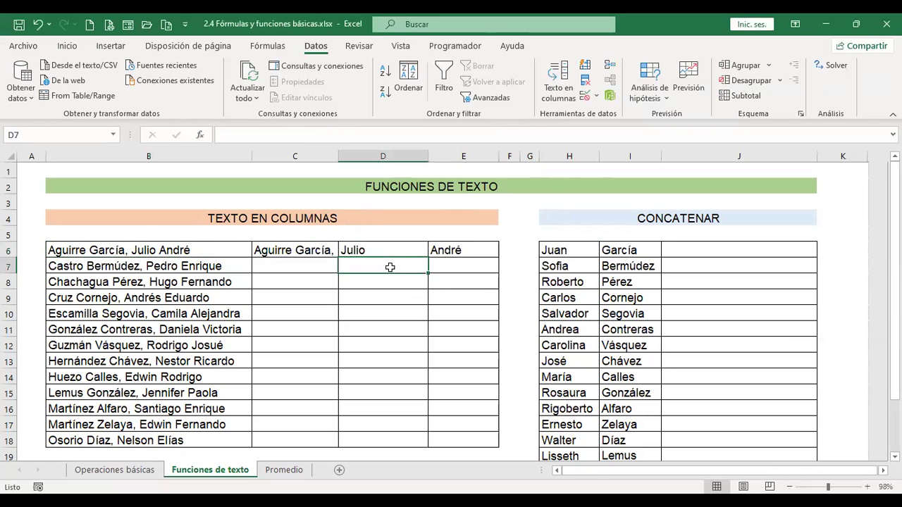
Step: Start Texto en columnas on B7:B18, check the Coma split preview, and switch the data type to De ancho fijo
click(314, 252)
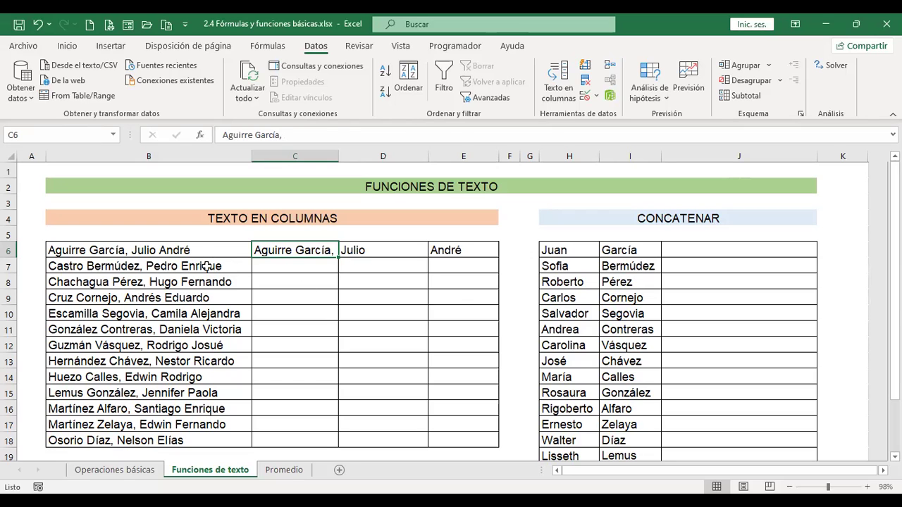
drag(207, 266, 219, 440)
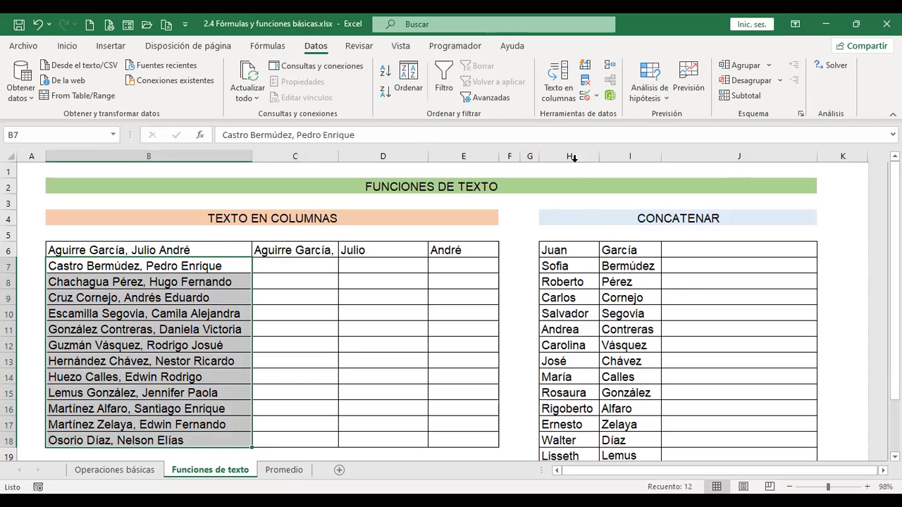
click(566, 90)
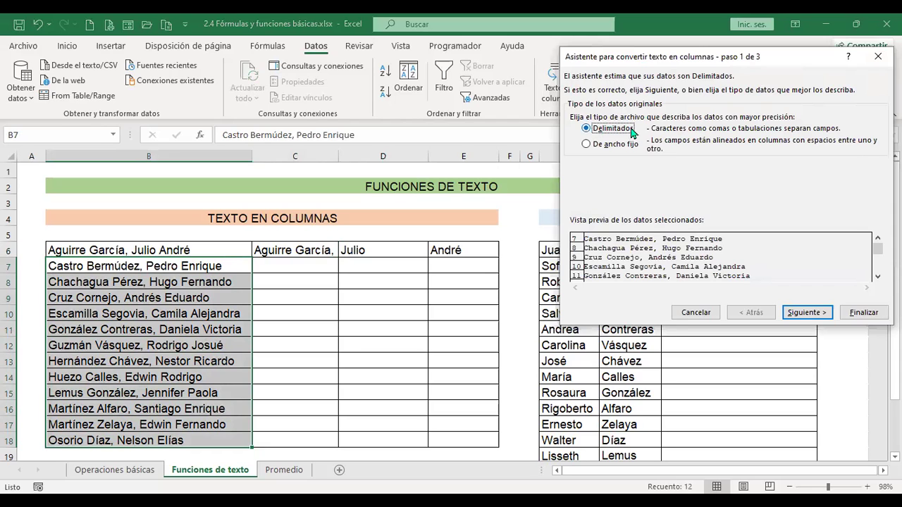
click(806, 314)
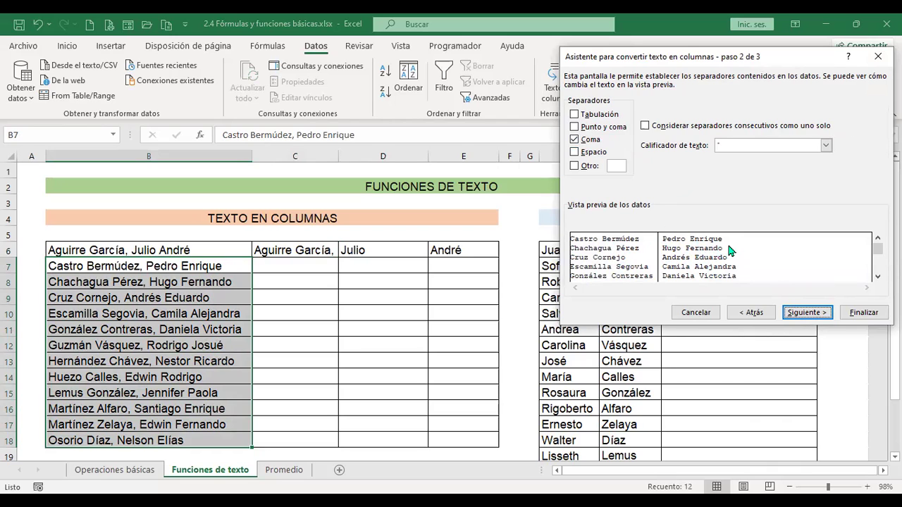
click(751, 312)
click(589, 145)
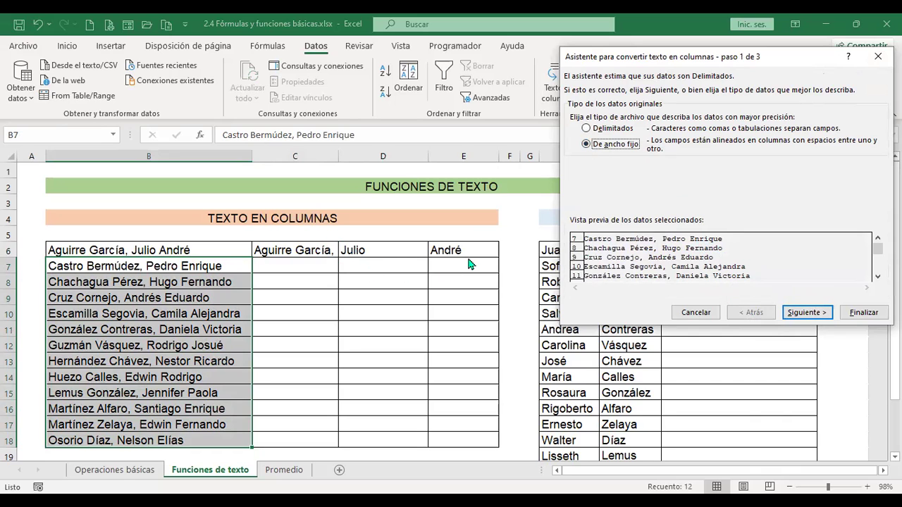
click(810, 314)
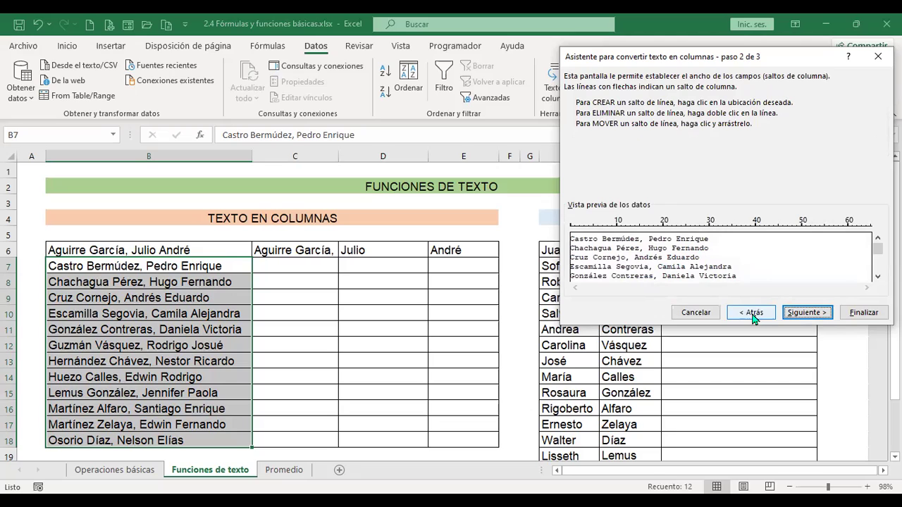
Step: Try splitting B7:B18 in place with column breaks at about 16 and 22, replacing existing data, and undo the split
click(644, 241)
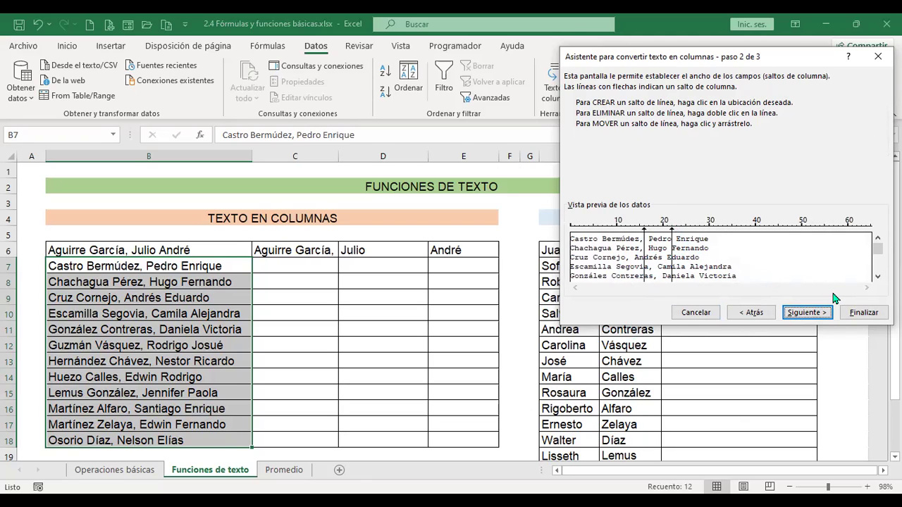
click(819, 310)
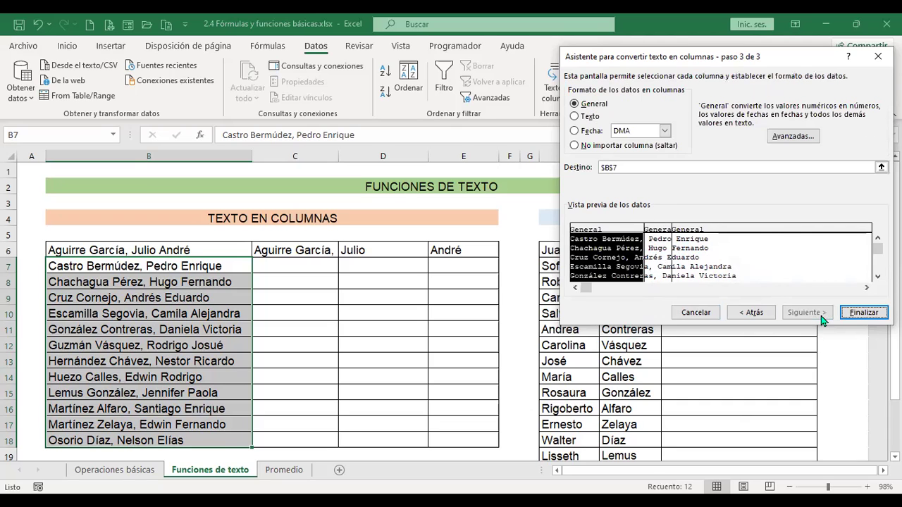
click(853, 313)
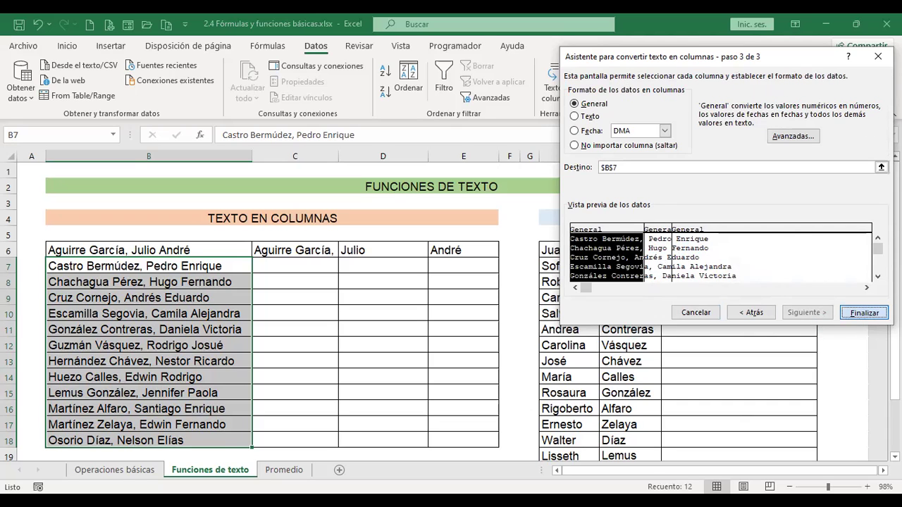
click(423, 297)
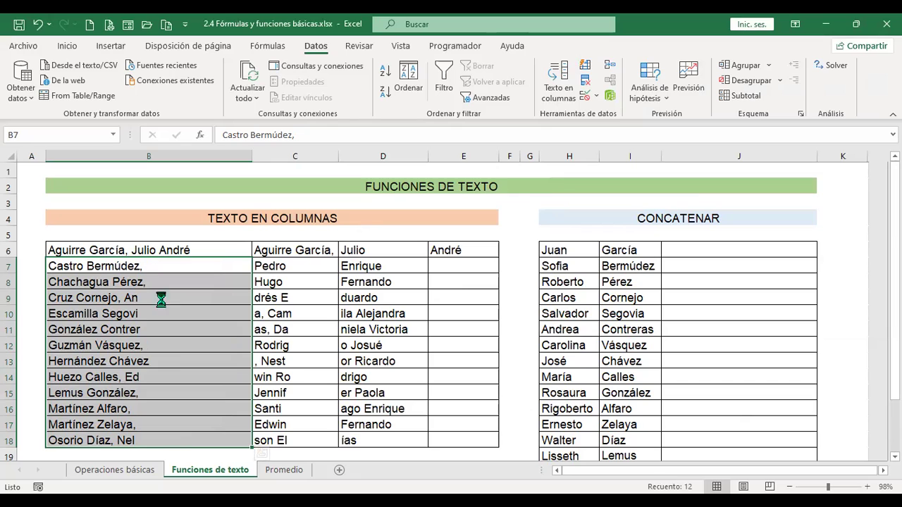
key(ctrl+z)
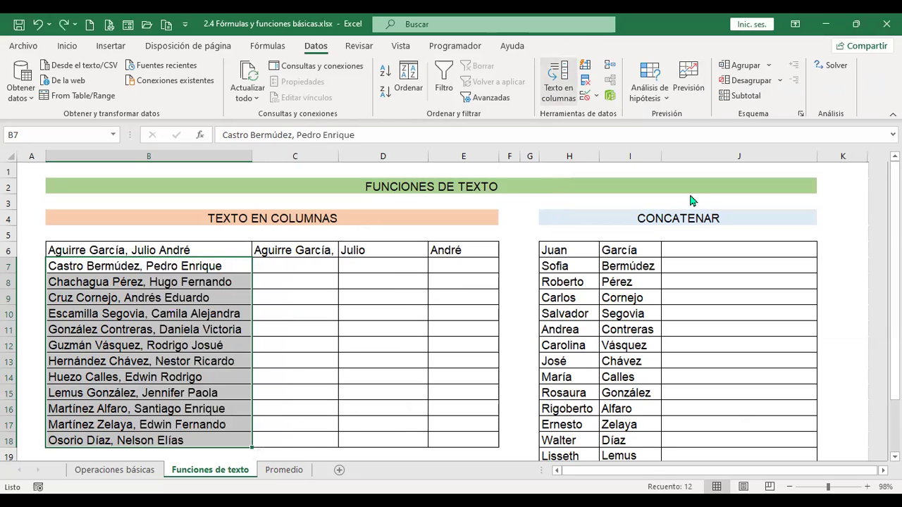
Step: Reopen Texto en columnas for B7:B18 and check the De ancho fijo preview without any column breaks
key(alt+d)
key(e)
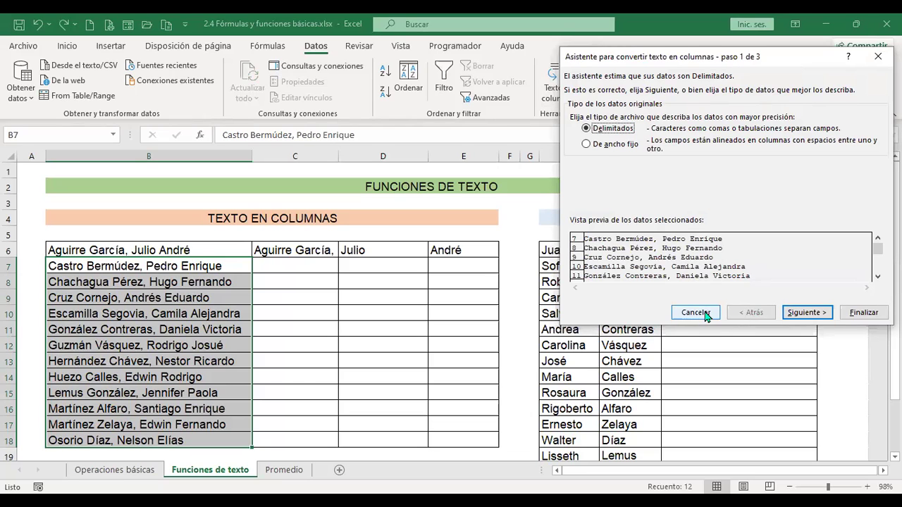
click(624, 148)
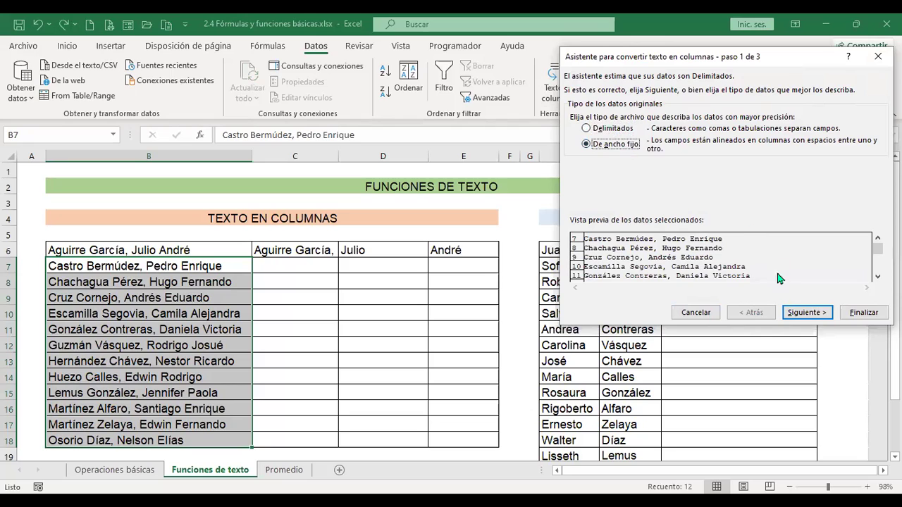
click(808, 315)
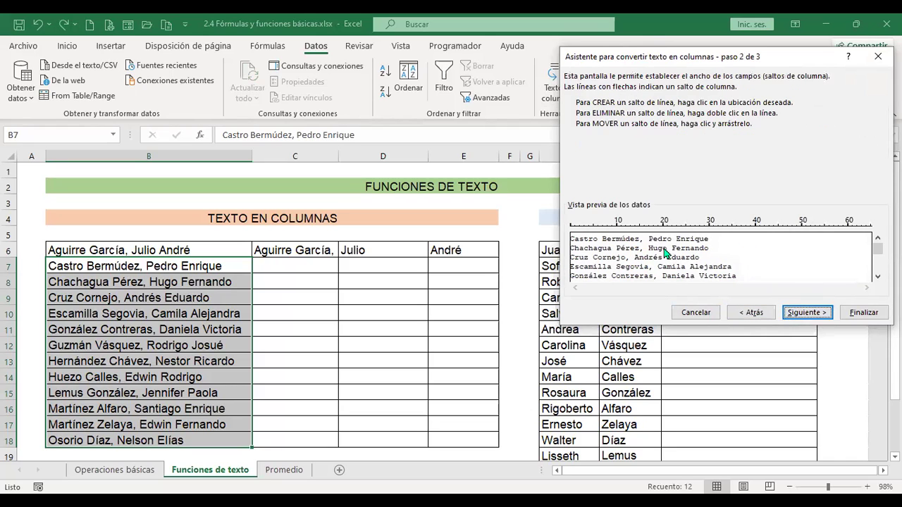
click(807, 312)
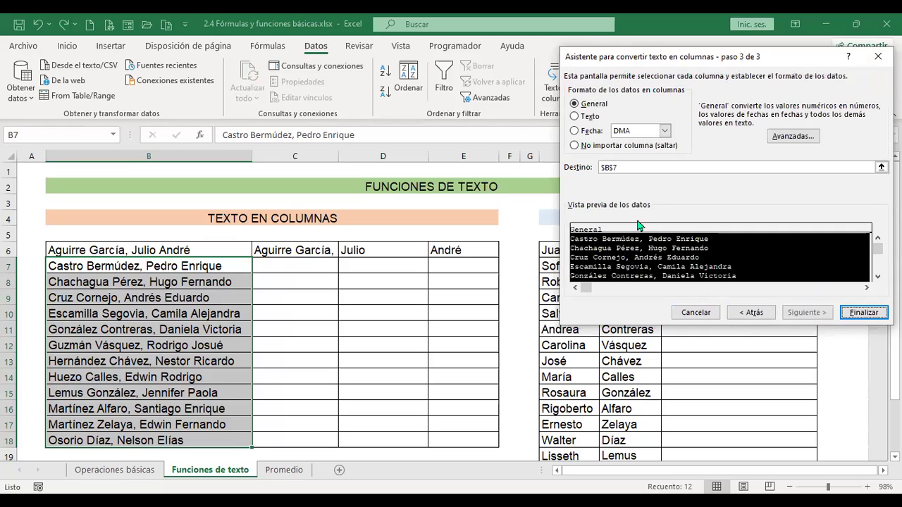
click(751, 312)
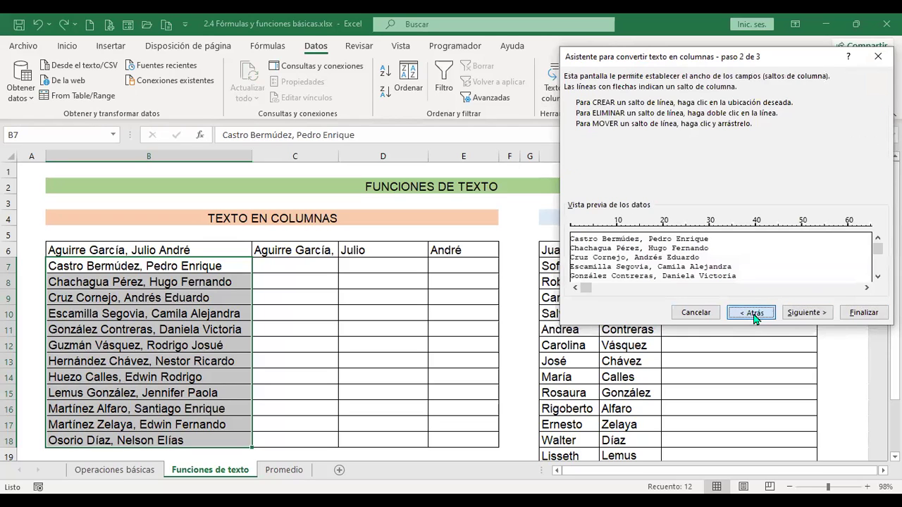
Step: Change the data type back to Delimitados, keep only Coma as separator, and continue to the column format settings
click(753, 315)
click(600, 132)
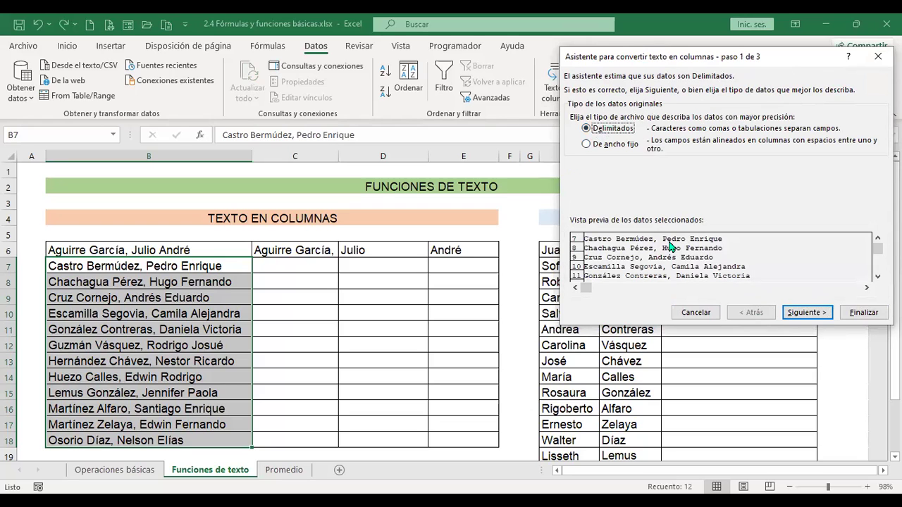
click(806, 312)
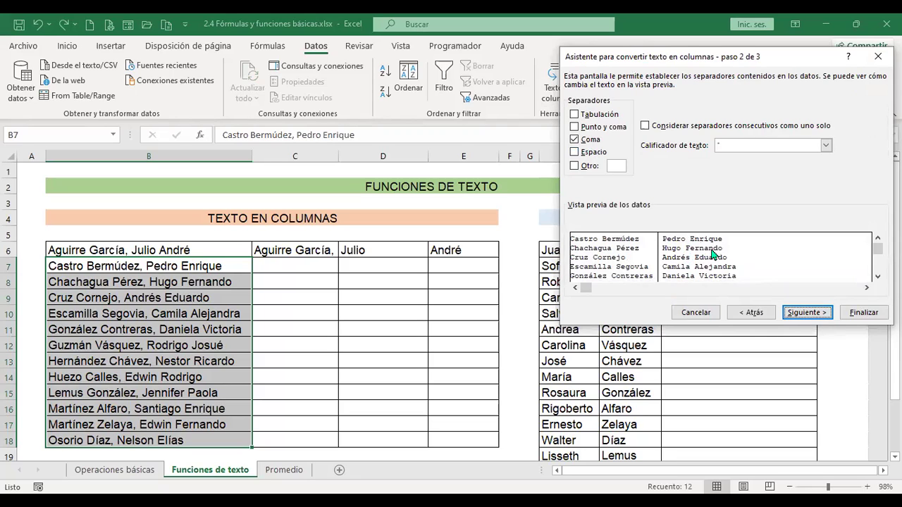
click(808, 317)
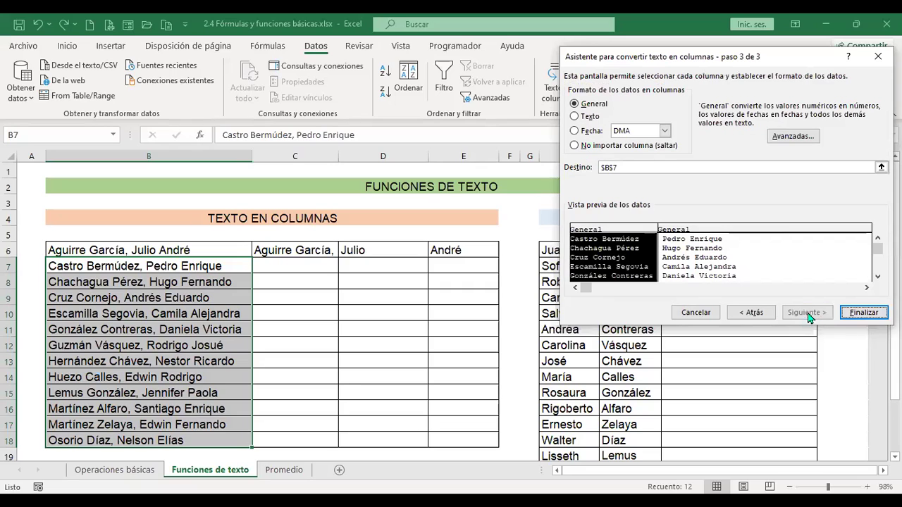
Step: Set the destination to $C$7 and finish the comma-delimited split of B7:B18
click(621, 168)
key(BackSpace)
key(BackSpace)
key(BackSpace)
key(BackSpace)
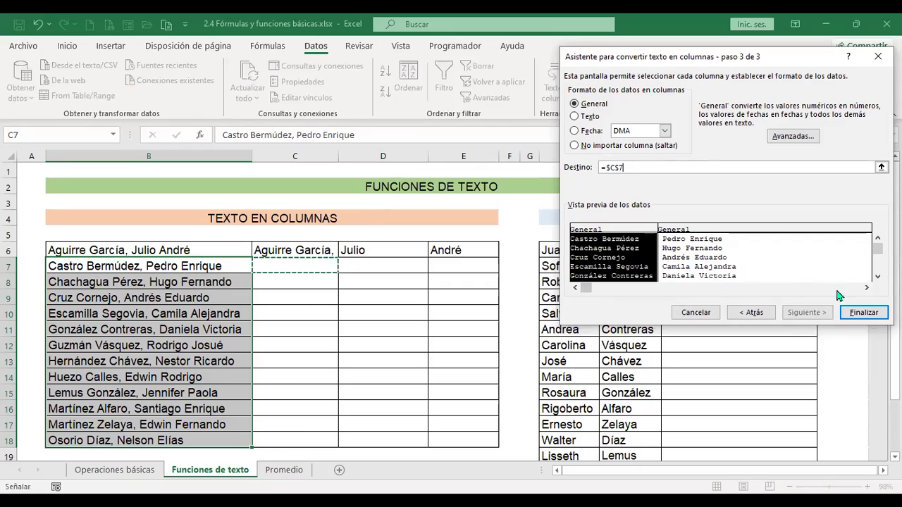
click(862, 314)
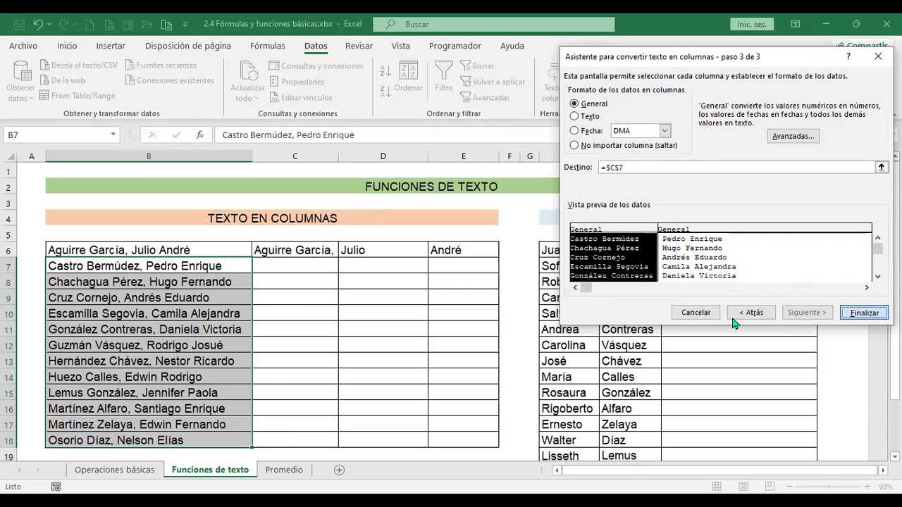
click(426, 299)
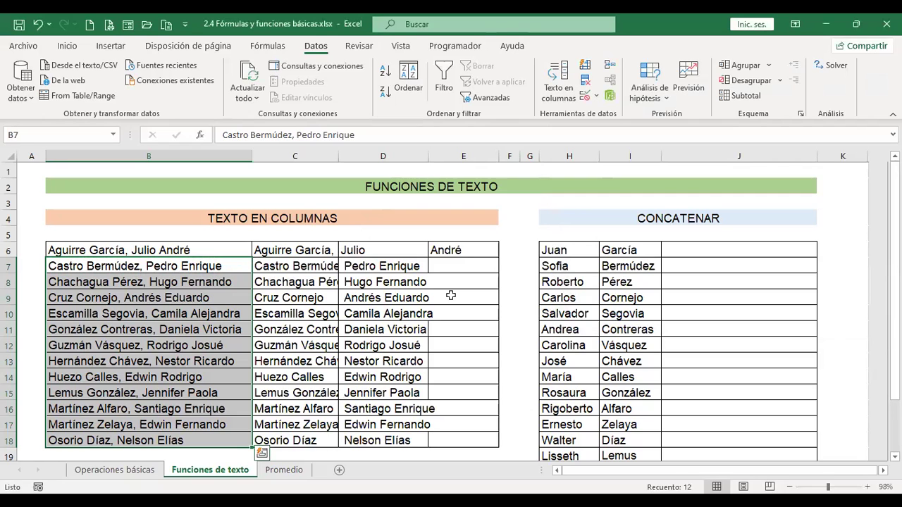
Step: Fit the widths of columns C and D to their contents
click(374, 280)
double_click(338, 159)
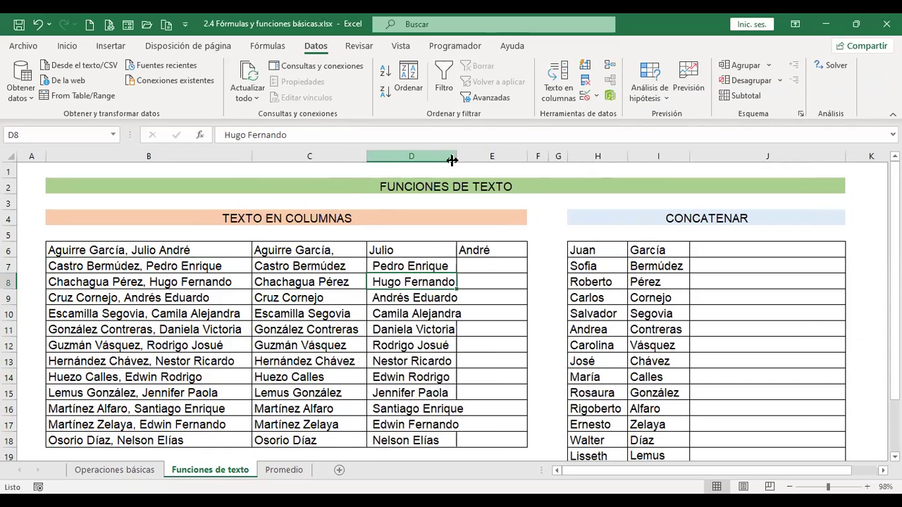
double_click(458, 159)
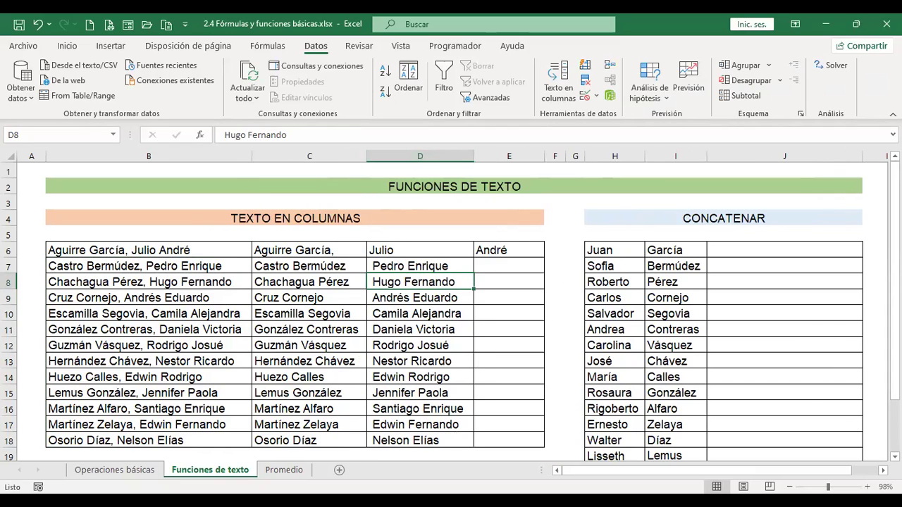
Step: Undo the width changes of columns C and D and the comma-delimited split of B7:B18
key(ctrl+z)
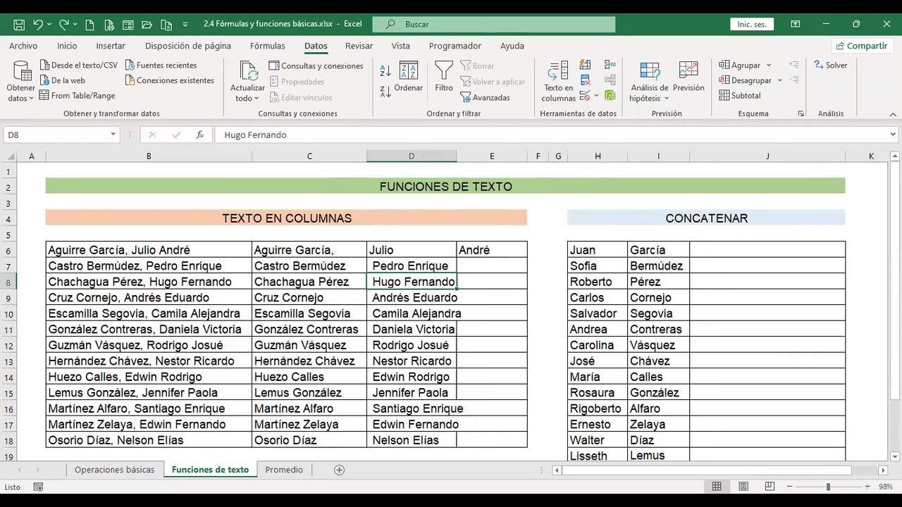
key(ctrl+z)
key(ctrl+z)
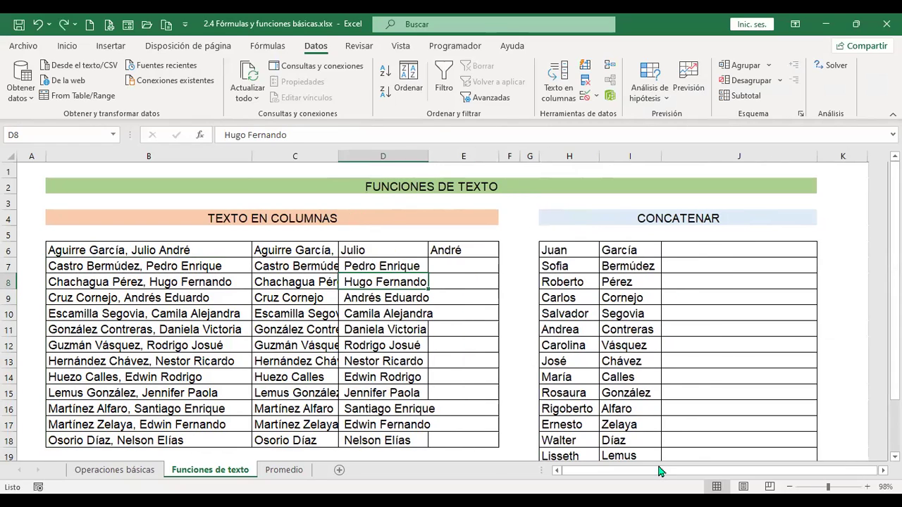
click(292, 265)
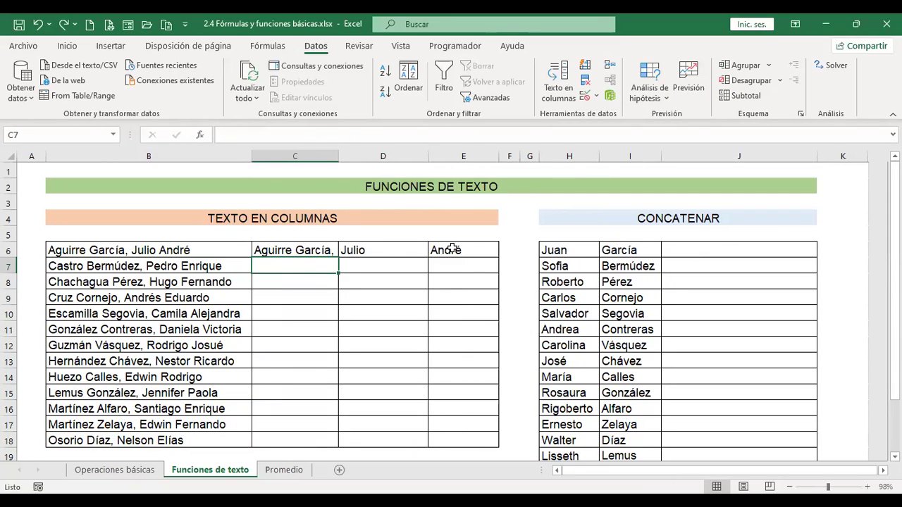
Step: Split B7 in place with Texto en columnas as Delimitados, using Coma and Espacio as separators and replacing the existing data
click(209, 263)
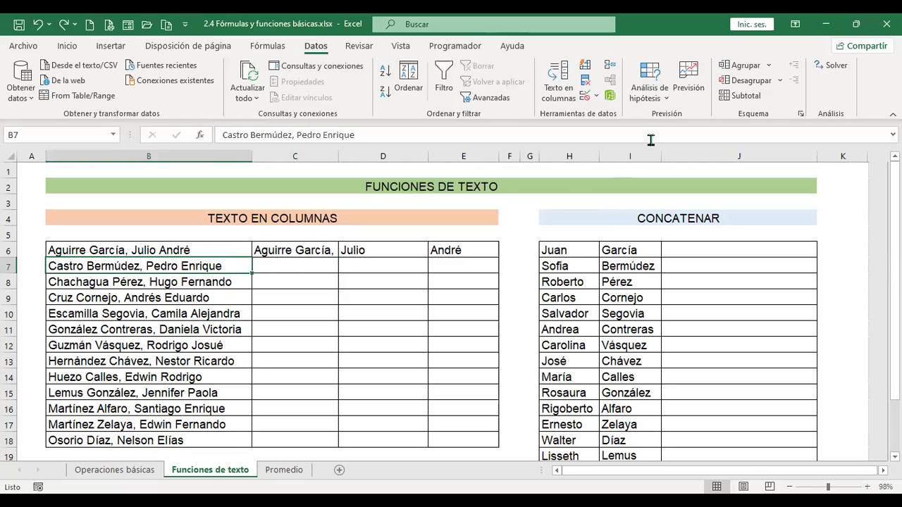
click(559, 103)
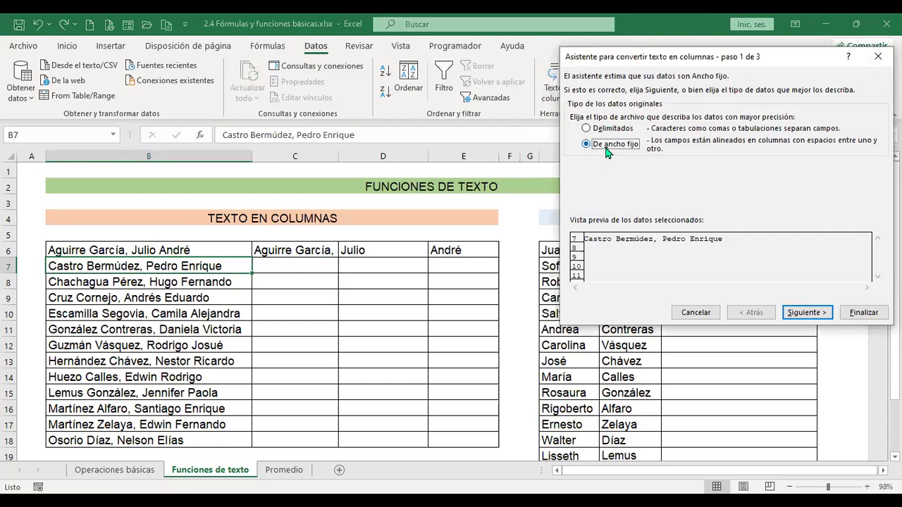
click(606, 128)
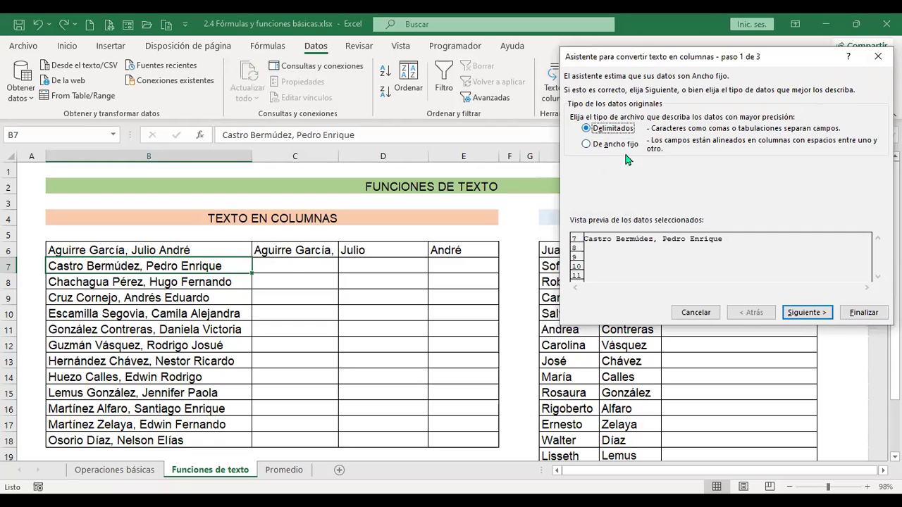
click(801, 314)
click(574, 152)
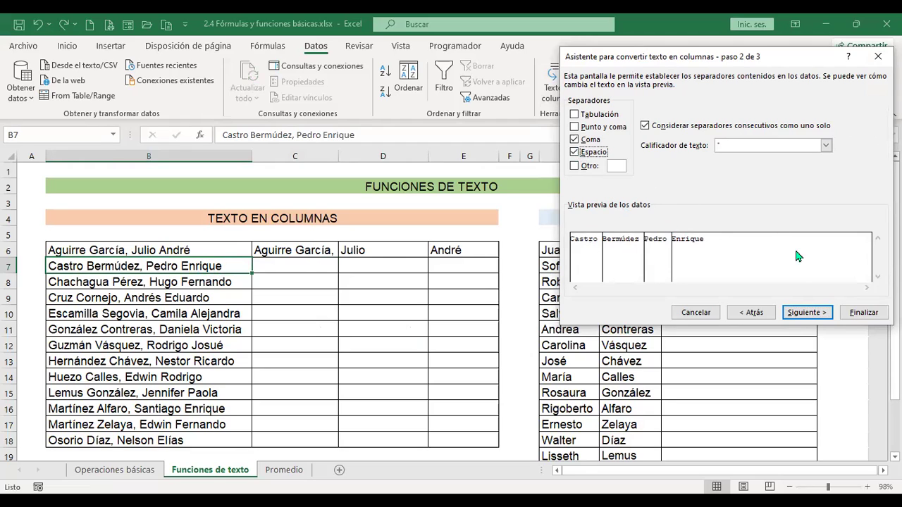
click(811, 318)
click(864, 313)
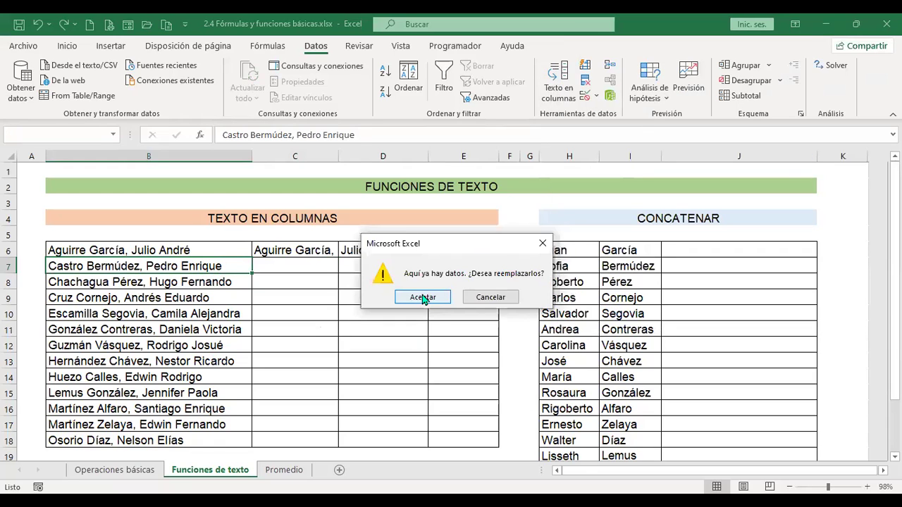
click(423, 299)
Step: Try splitting B8:B18 in place with Texto en columnas as Delimitados using Coma and Espacio, and undo the split
click(192, 281)
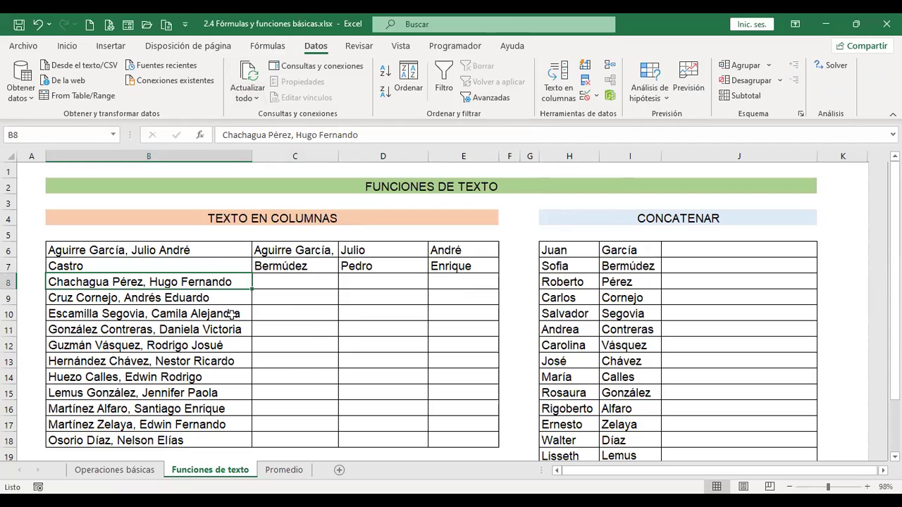
key(ctrl+shift+Down)
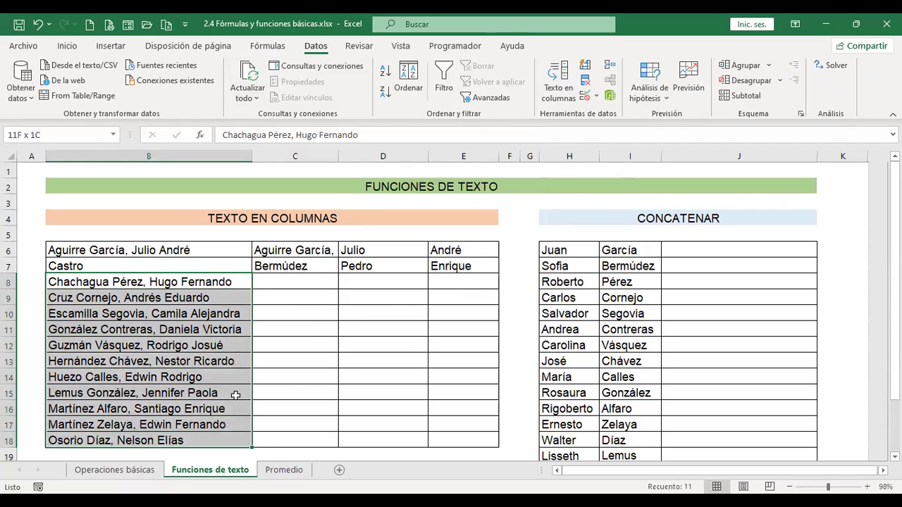
click(556, 89)
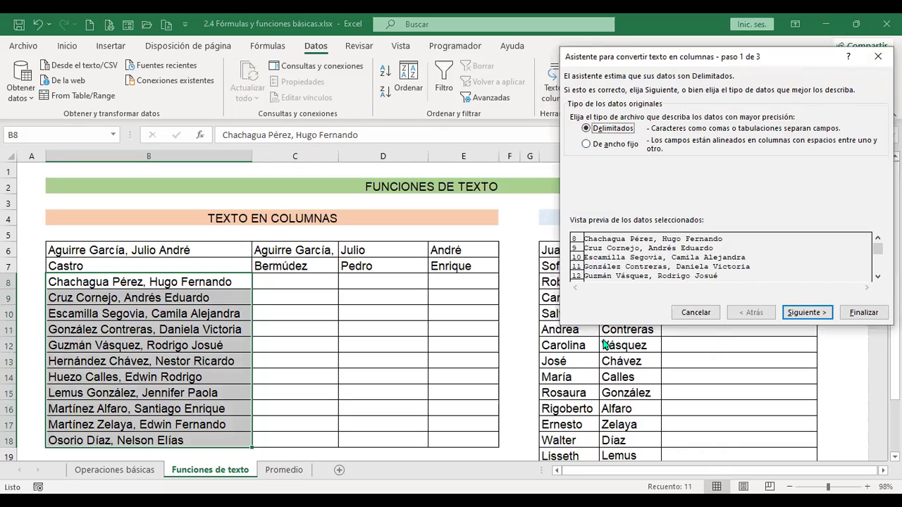
click(807, 312)
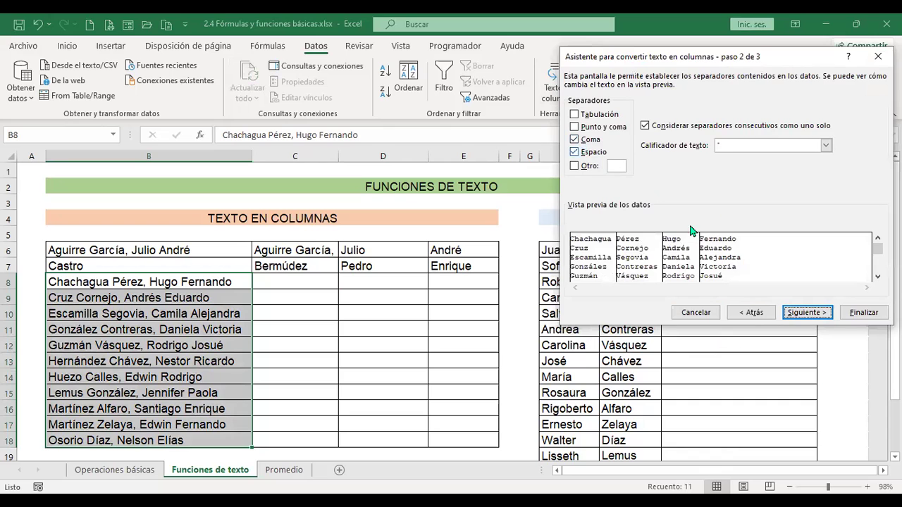
click(820, 314)
click(863, 312)
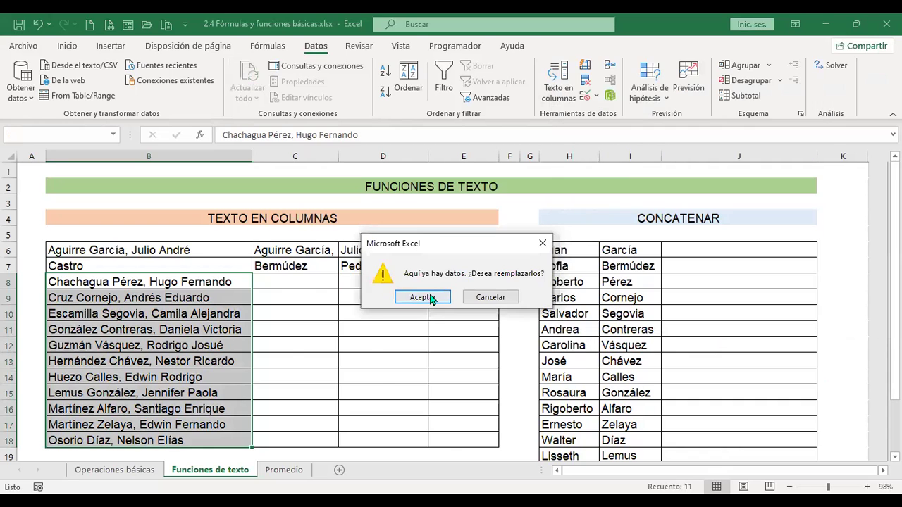
click(432, 299)
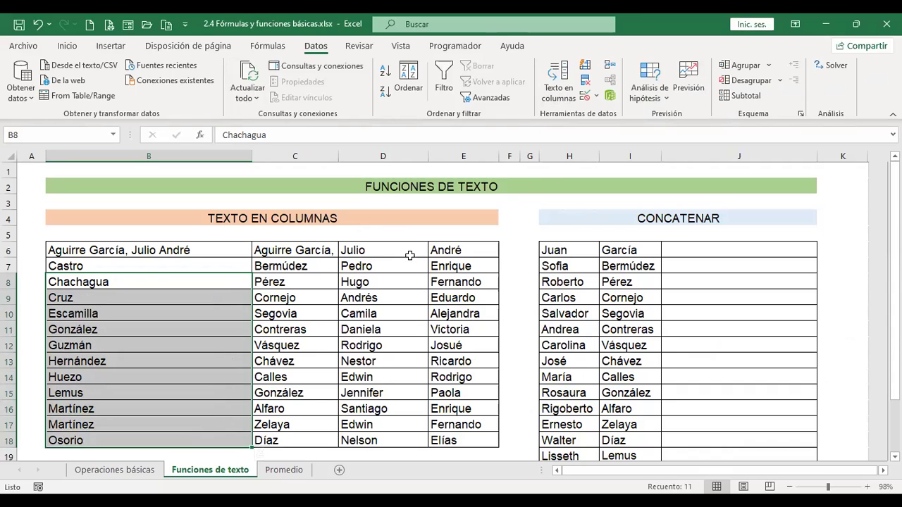
key(ctrl+z)
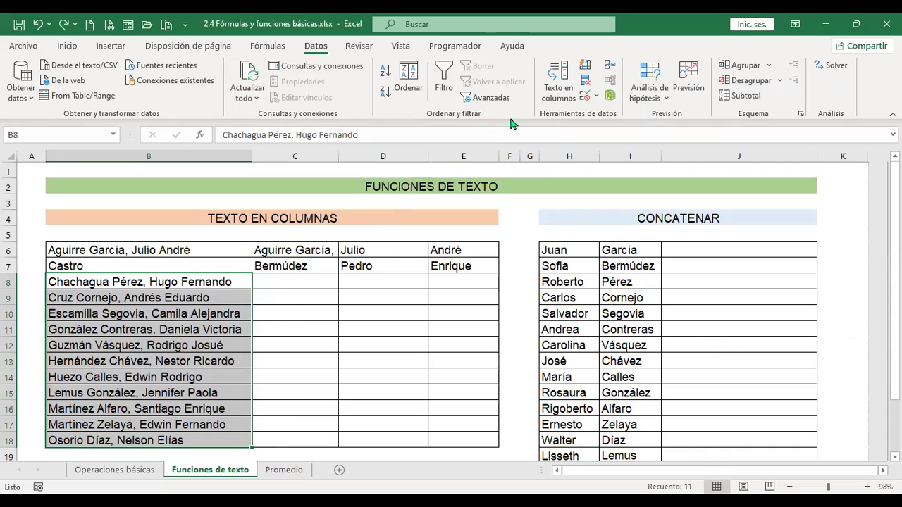
Step: Start Texto en columnas on B8:B18 and view the column-break settings of the De ancho fijo option
click(561, 90)
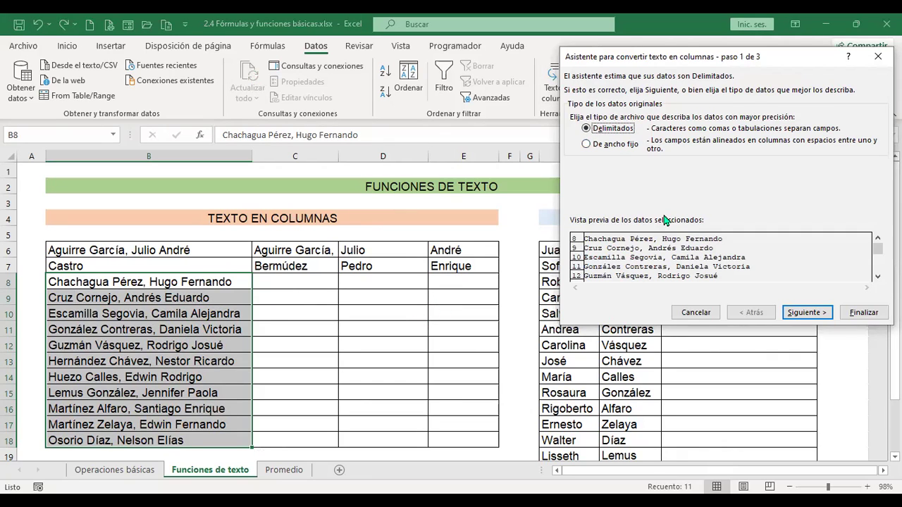
click(624, 145)
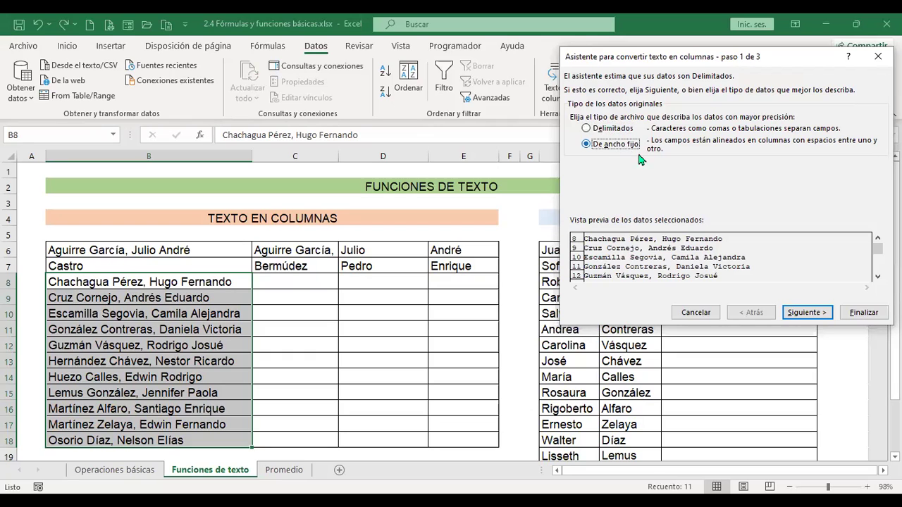
click(807, 312)
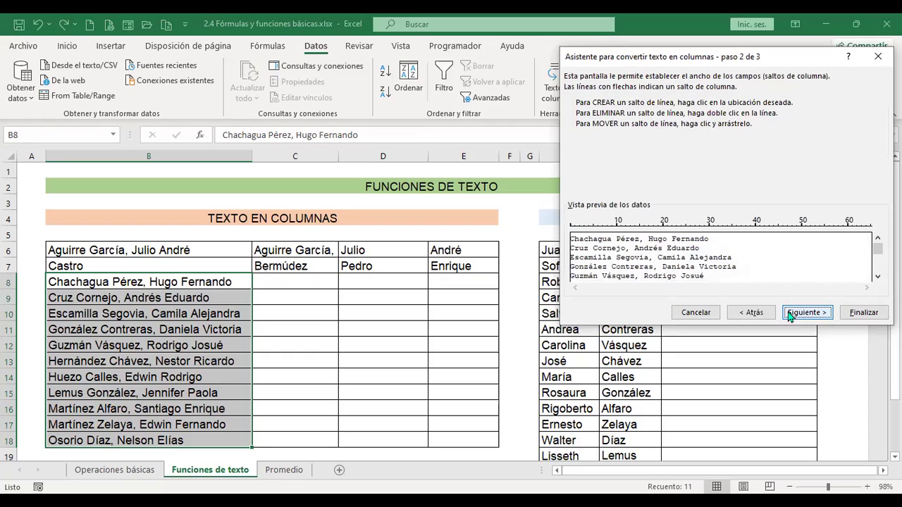
Step: Return the conversion to Delimitados and clear the Espacio separator to preview the split by Coma alone
click(753, 314)
click(587, 128)
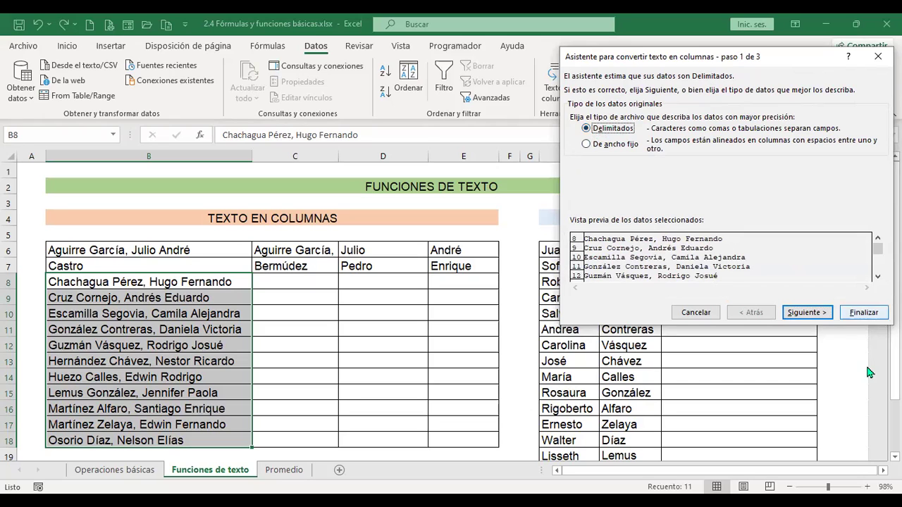
click(821, 314)
click(574, 152)
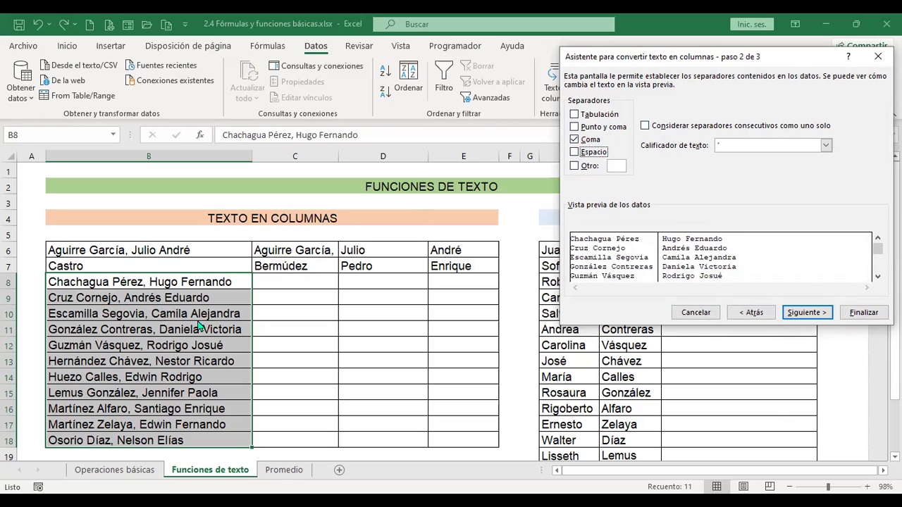
Step: Switch to De ancho fijo, try a column break near position 16 in the preview, and remove it
click(748, 317)
click(615, 145)
click(803, 314)
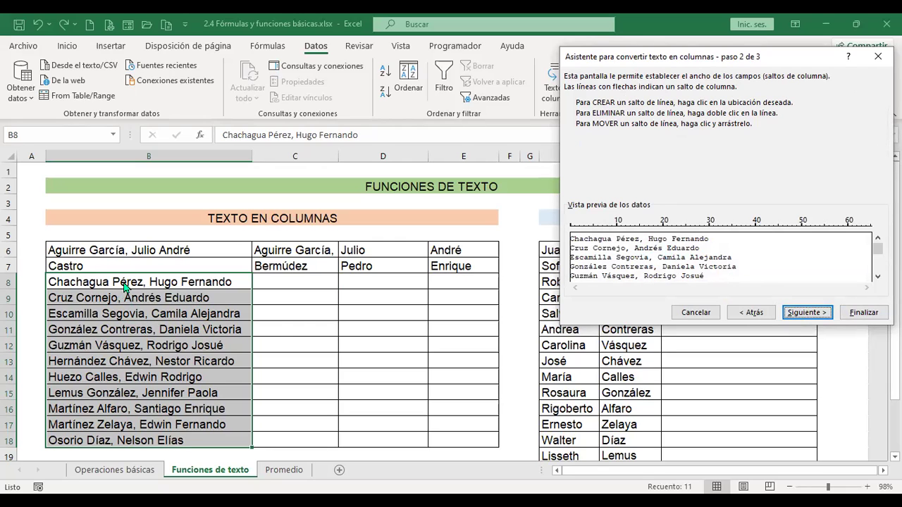
click(644, 235)
double_click(643, 234)
click(751, 313)
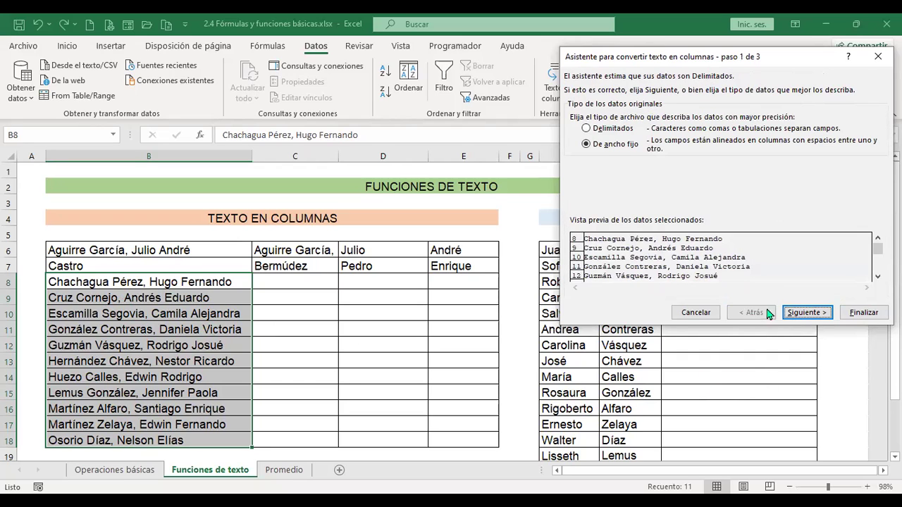
Step: Split B8:B18 in place as Delimitados with Coma and Espacio as separators, replacing the existing data
click(611, 131)
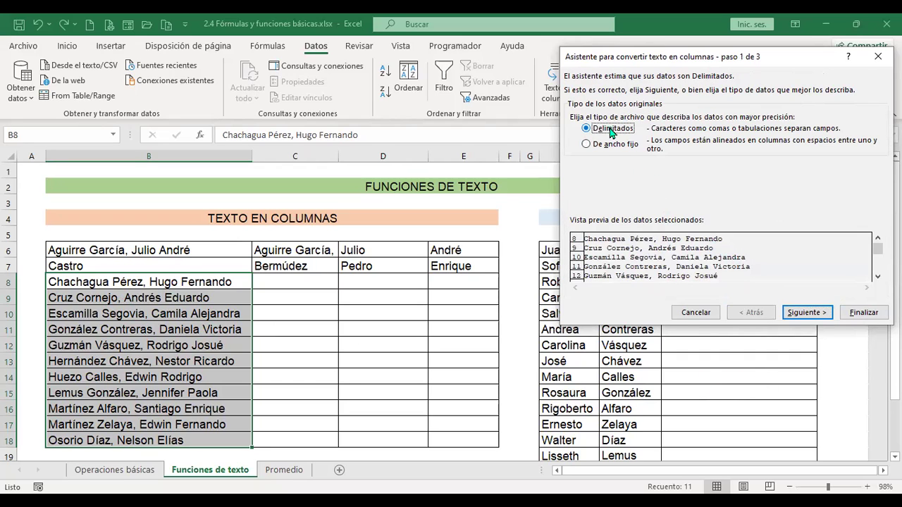
click(807, 313)
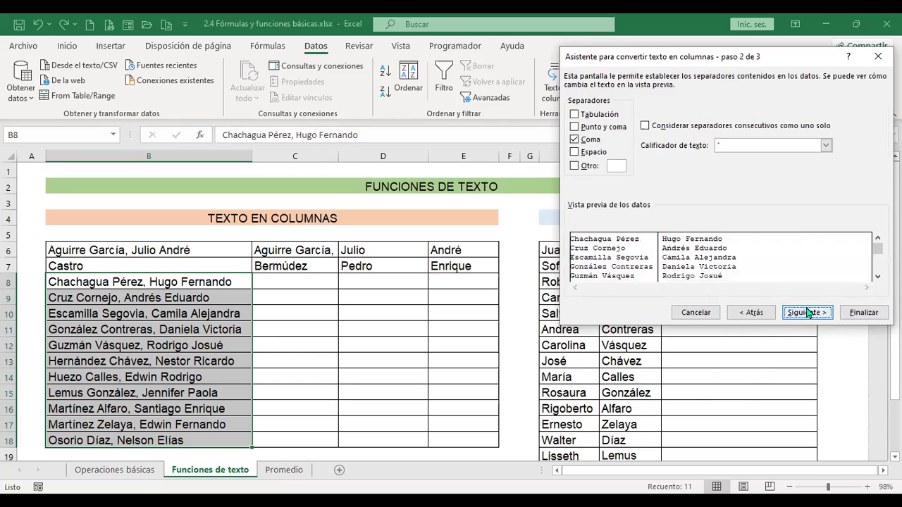
click(576, 152)
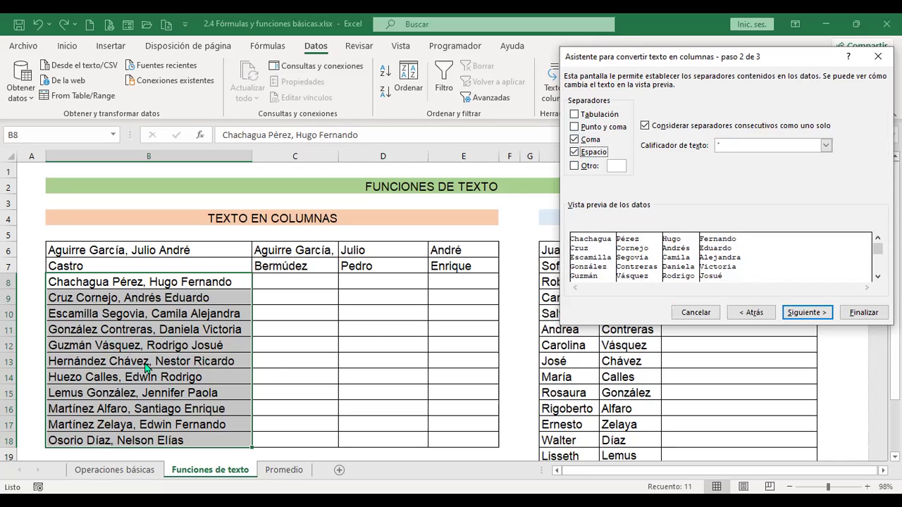
click(809, 312)
click(874, 314)
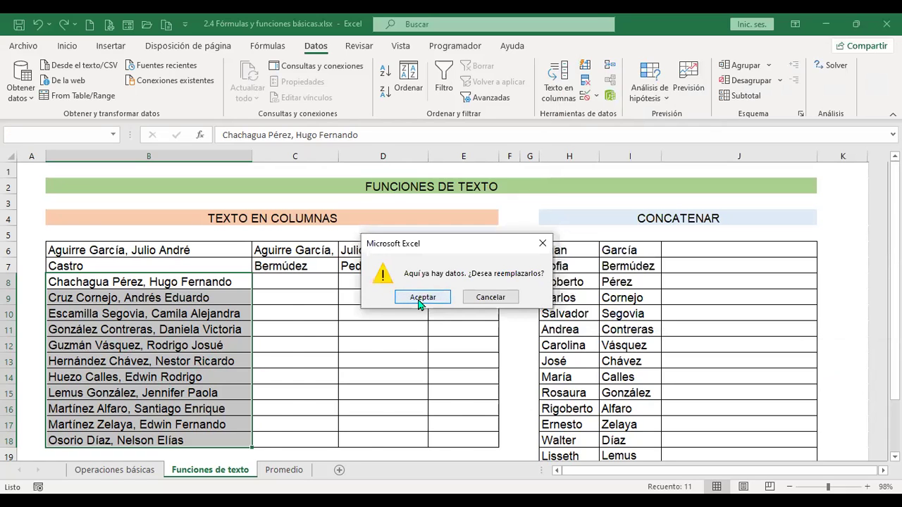
click(421, 297)
click(290, 327)
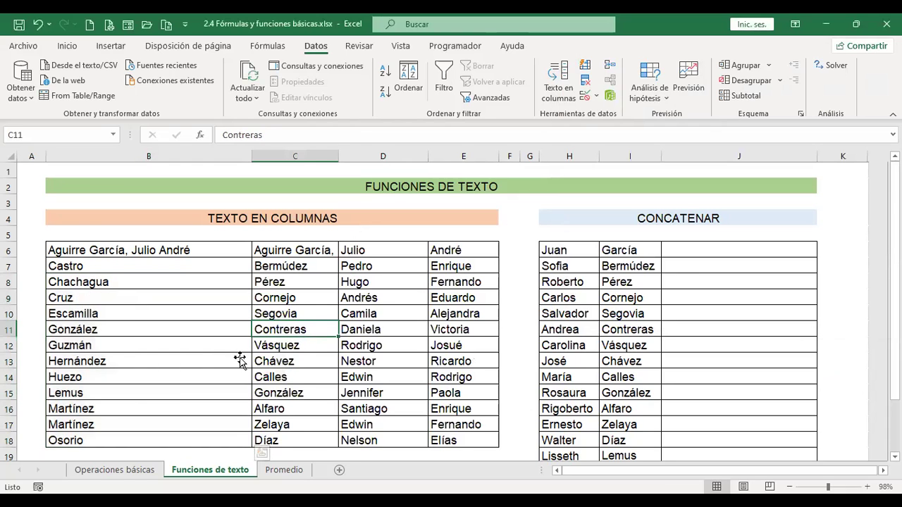
Step: Enter the formula +CONCAT(H6;I6) in J6 to join the first name and surname
scroll(239, 356, down, 1)
scroll(371, 329, up, 1)
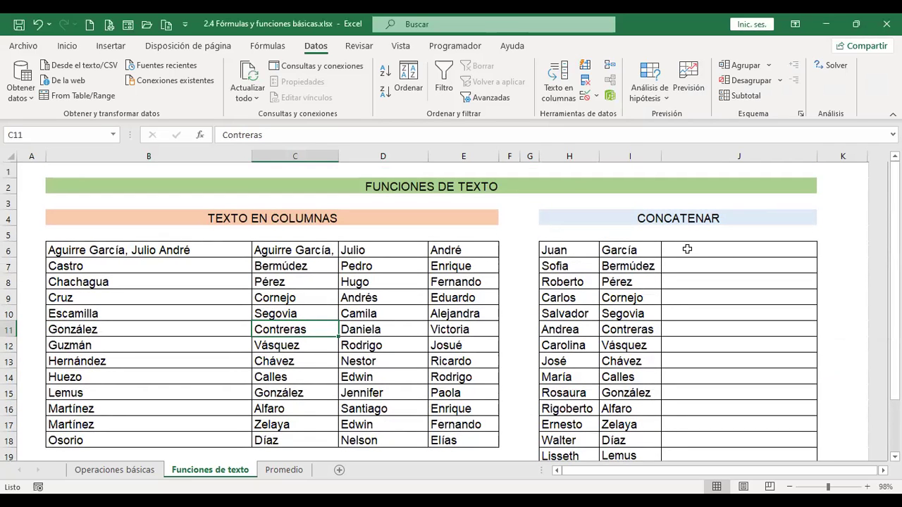
click(687, 249)
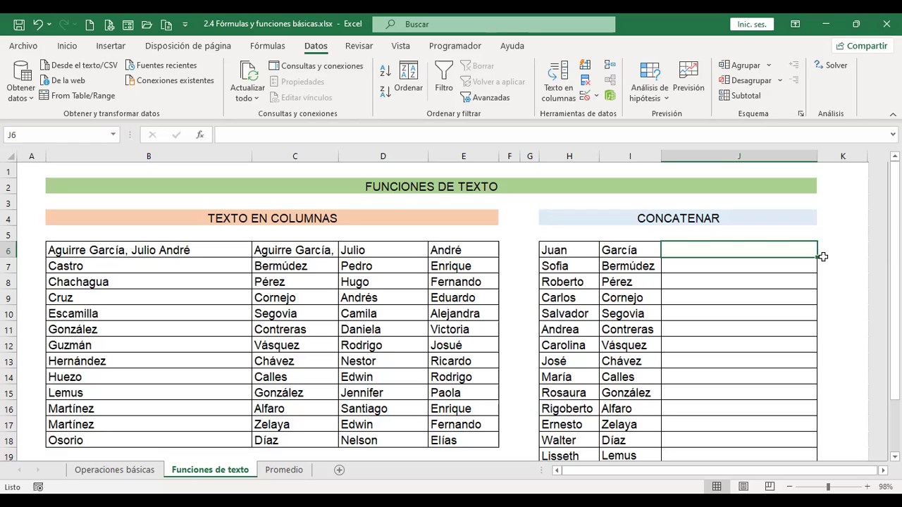
text(+)
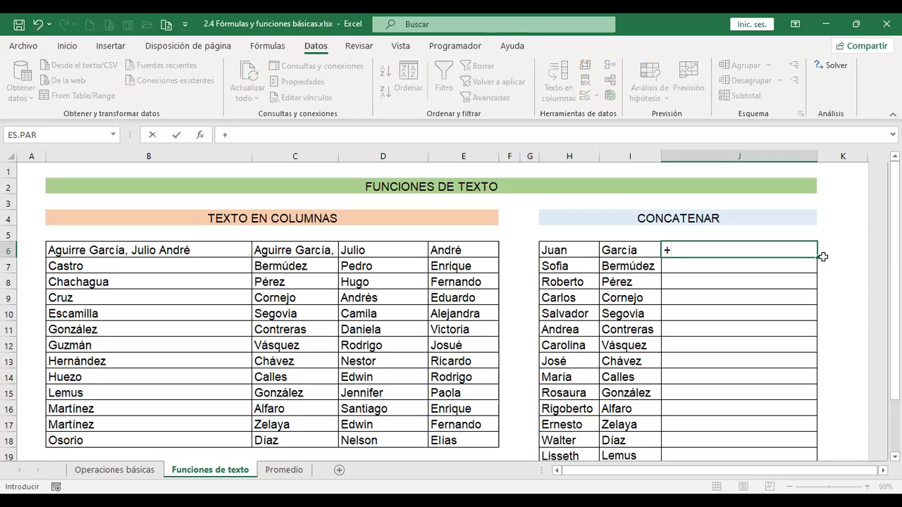
text(conca)
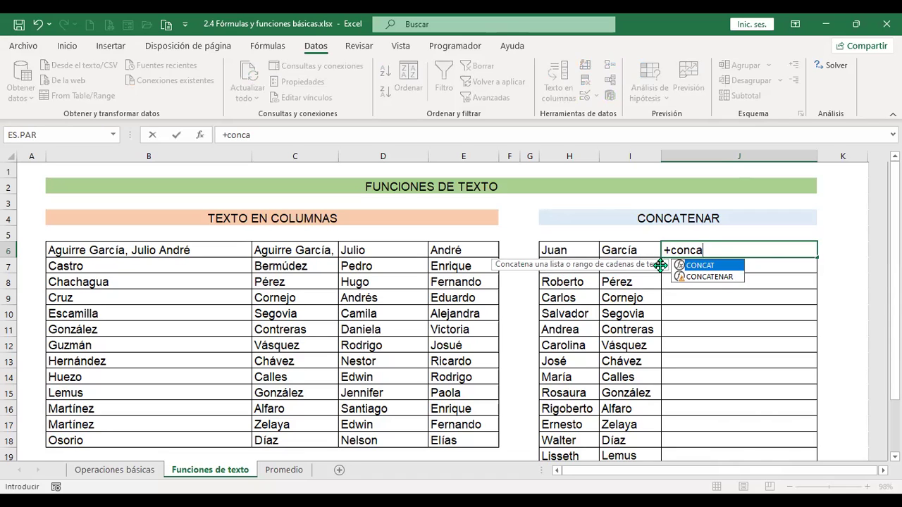
click(709, 277)
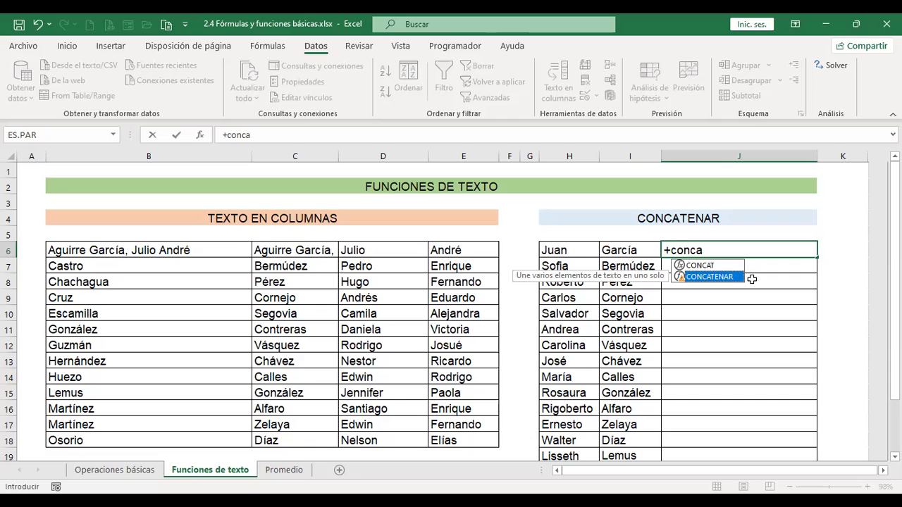
double_click(715, 267)
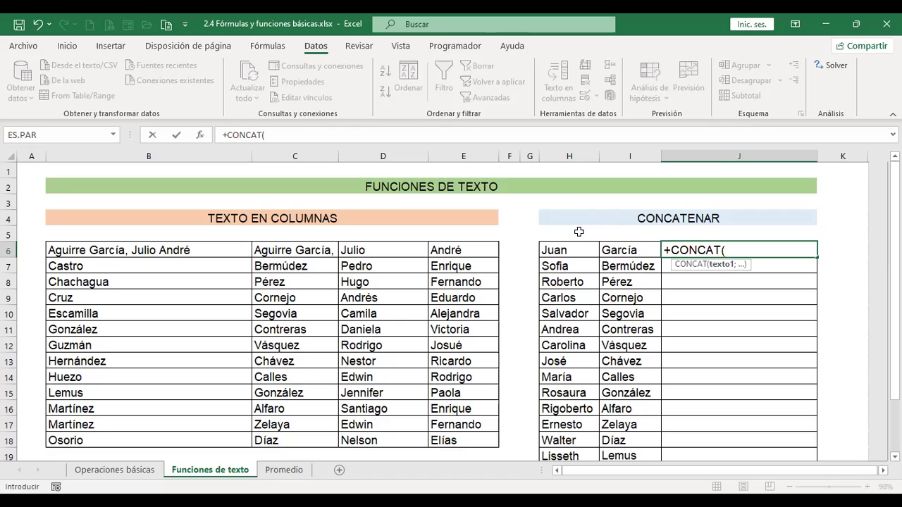
click(568, 250)
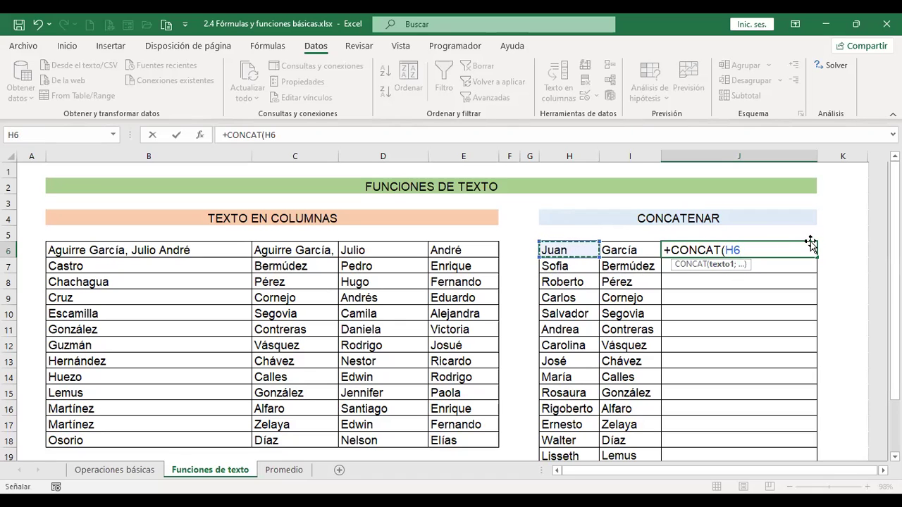
text(;)
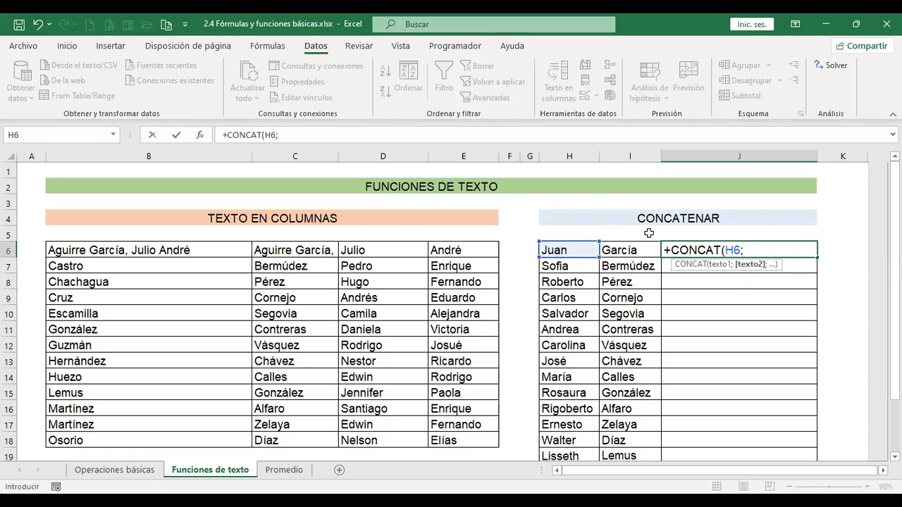
click(634, 252)
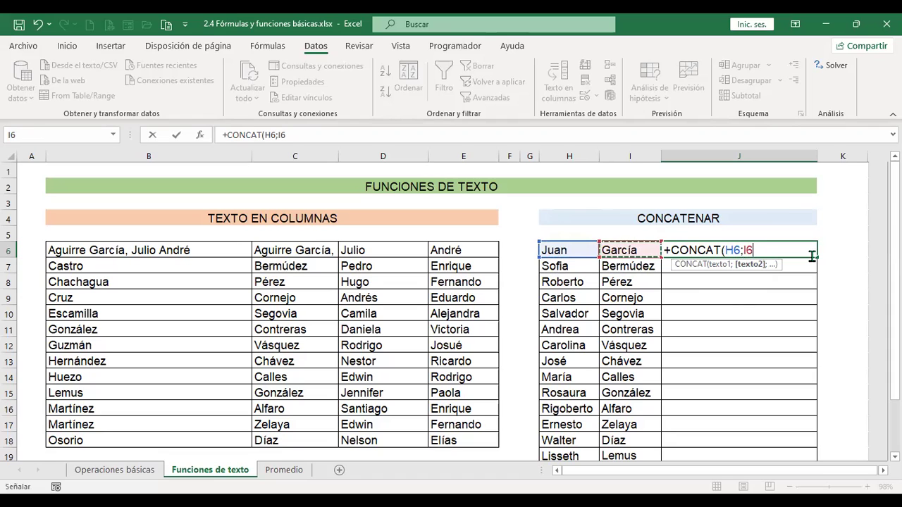
key(Return)
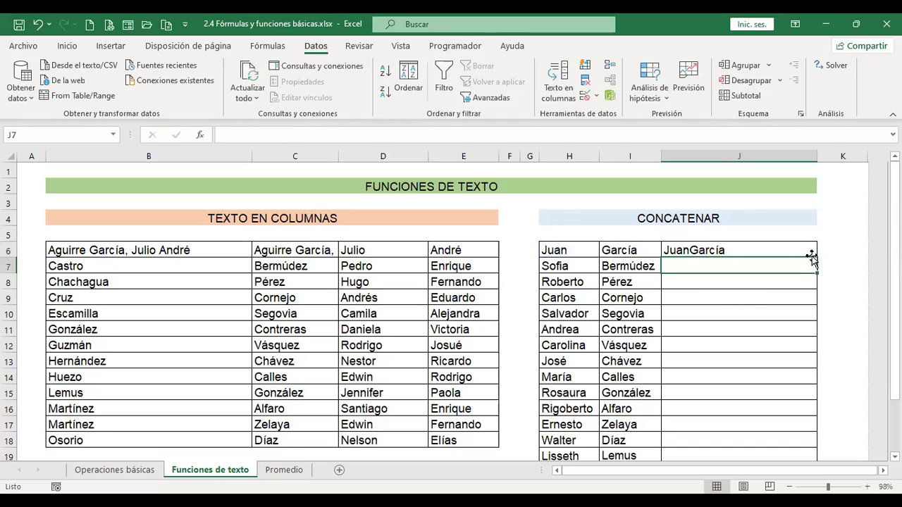
Step: Insert a space between the two names by changing the J6 formula to =+CONCAT(H6;" ";I6)
key(Up)
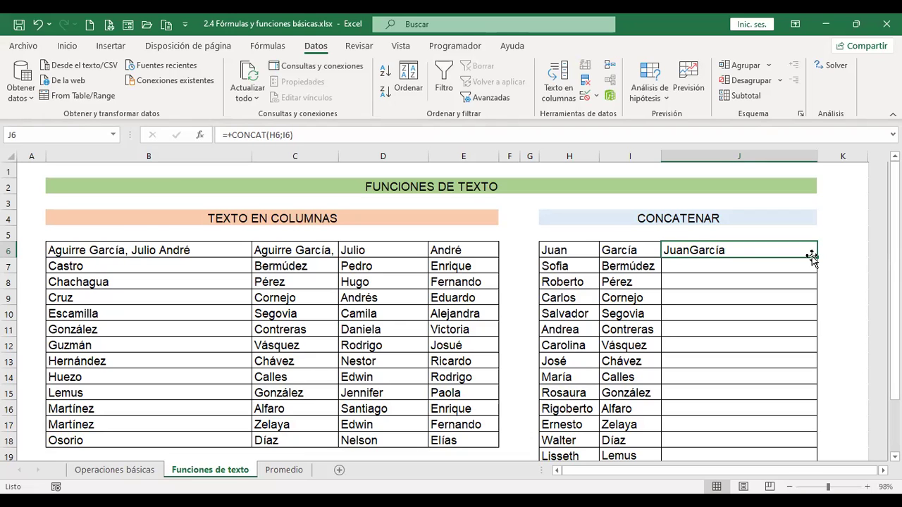
key(F2)
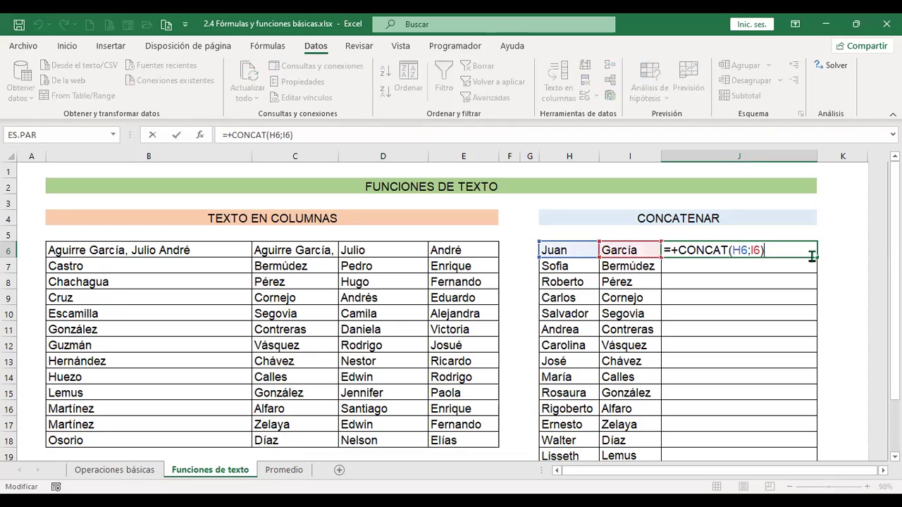
key(Left)
key(Left)
key(Left)
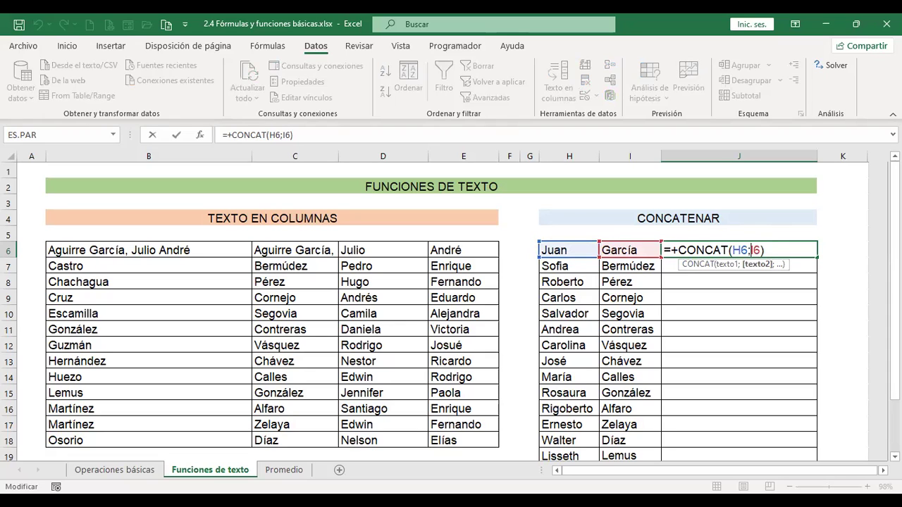
text(")
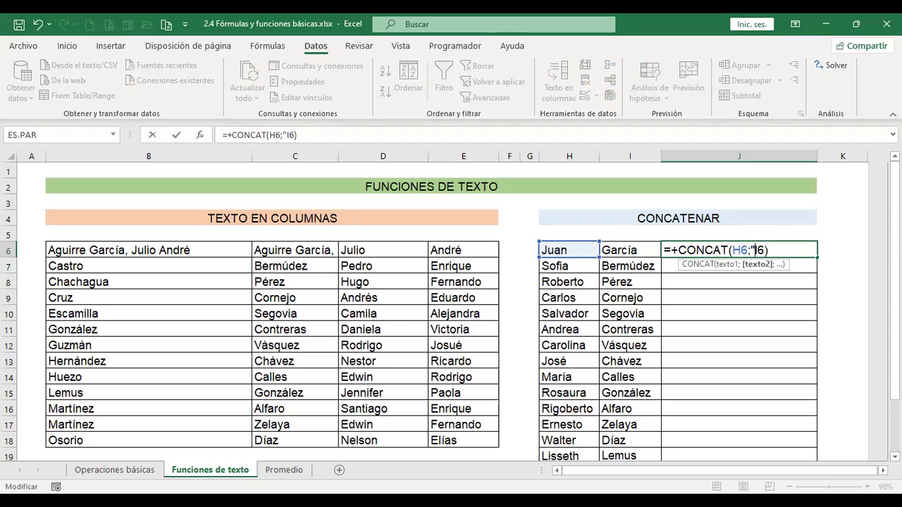
text( ";)
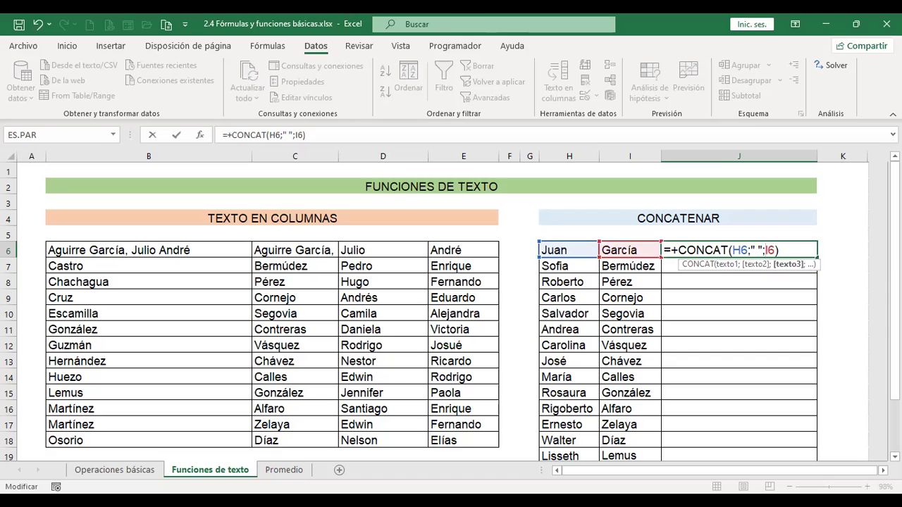
key(Return)
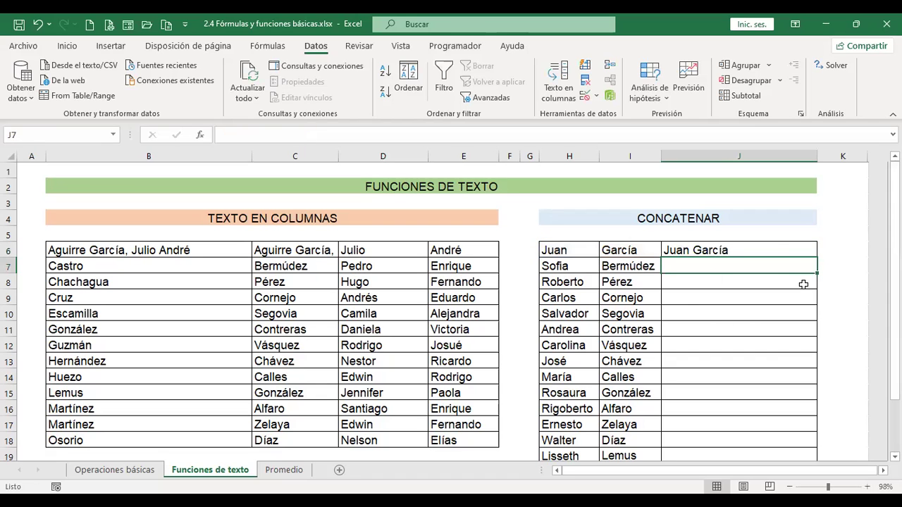
text(+con)
key(Up)
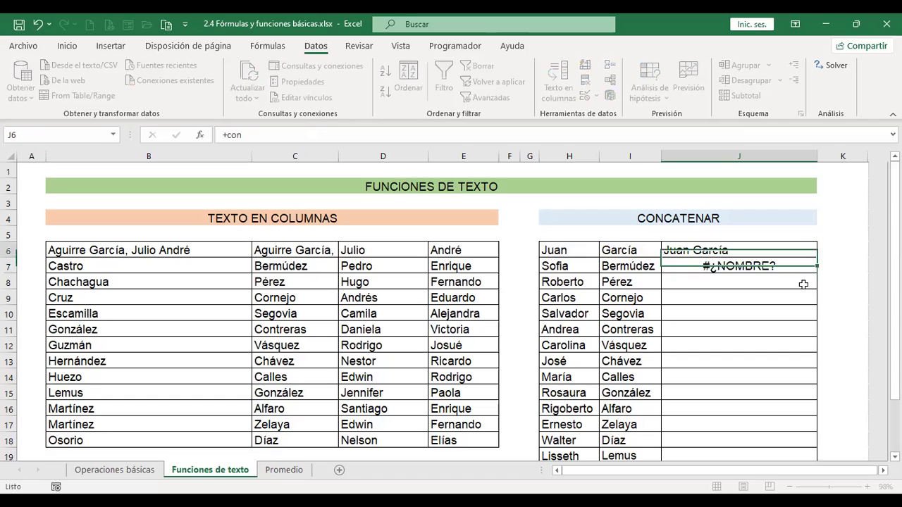
key(Down)
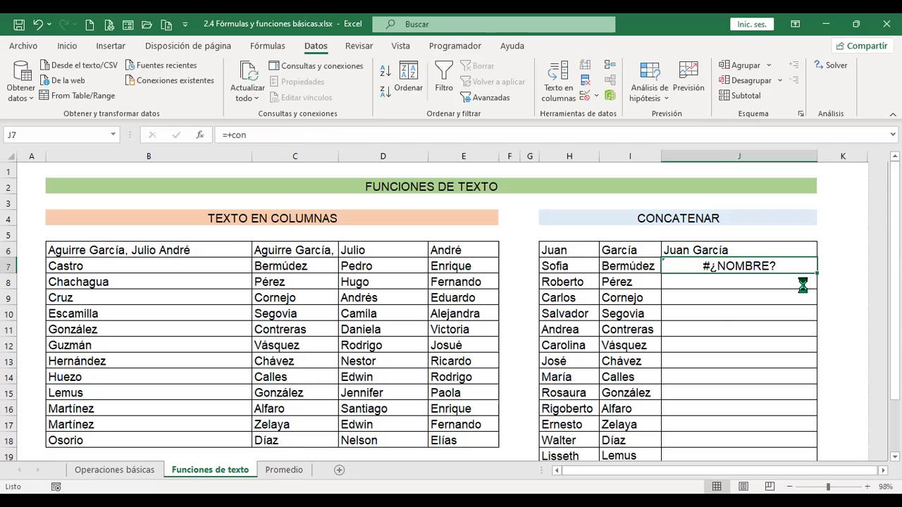
key(Delete)
key(ctrl+z)
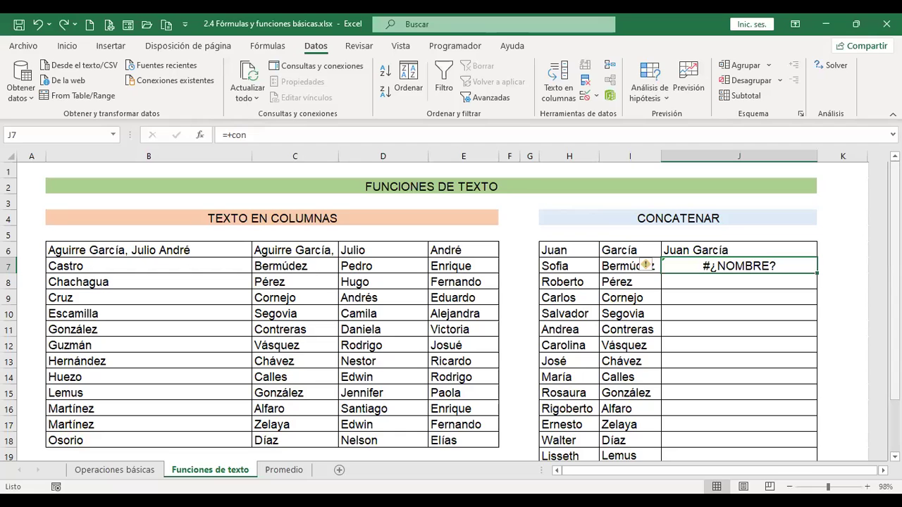
key(Delete)
key(Up)
key(F2)
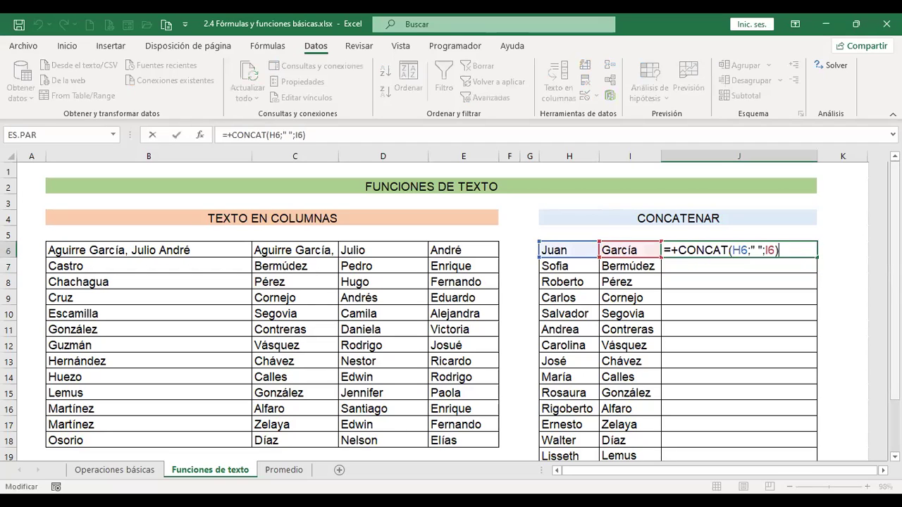
key(Return)
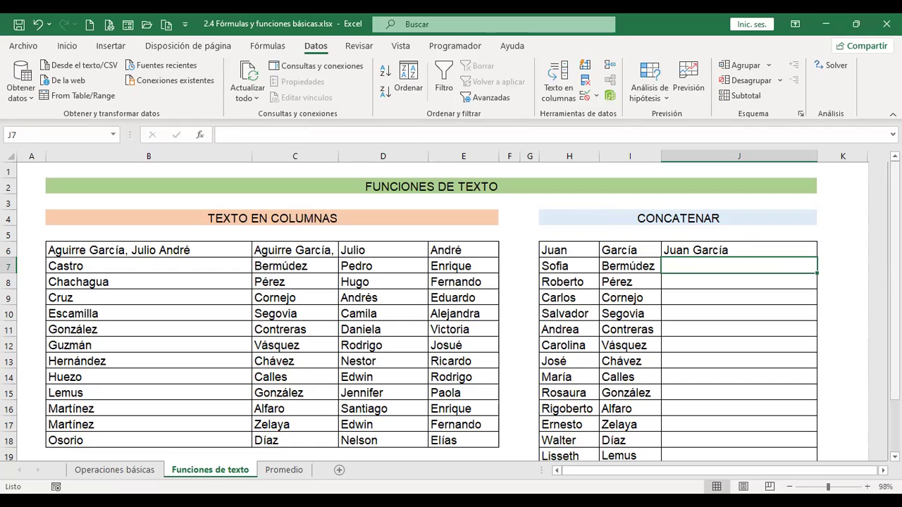
Step: Enter the formula +CONCATENAR(H7;I7) in J7 to join the first name and surname
text(+)
text(con)
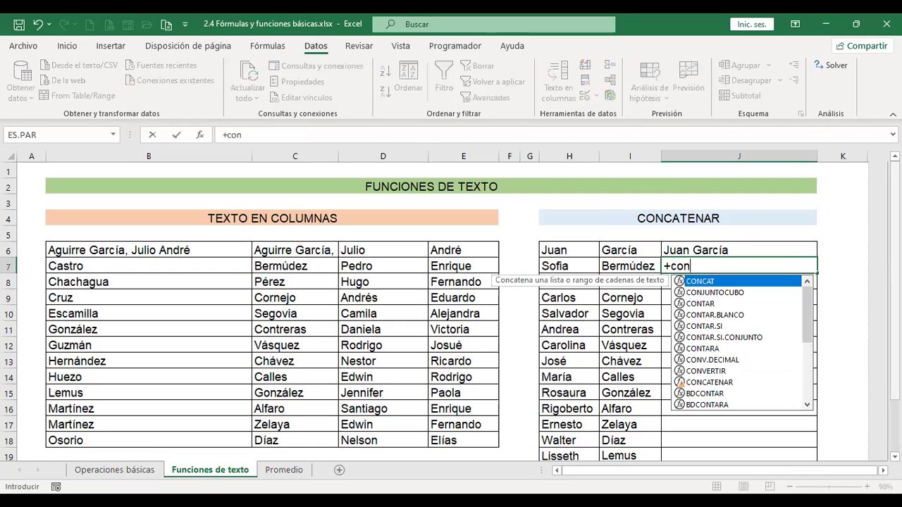
text(cat)
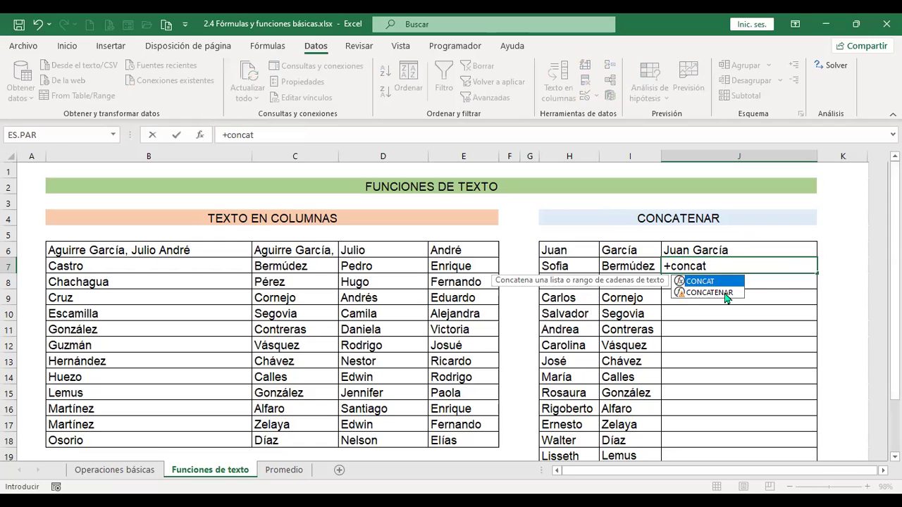
click(726, 297)
key(Tab)
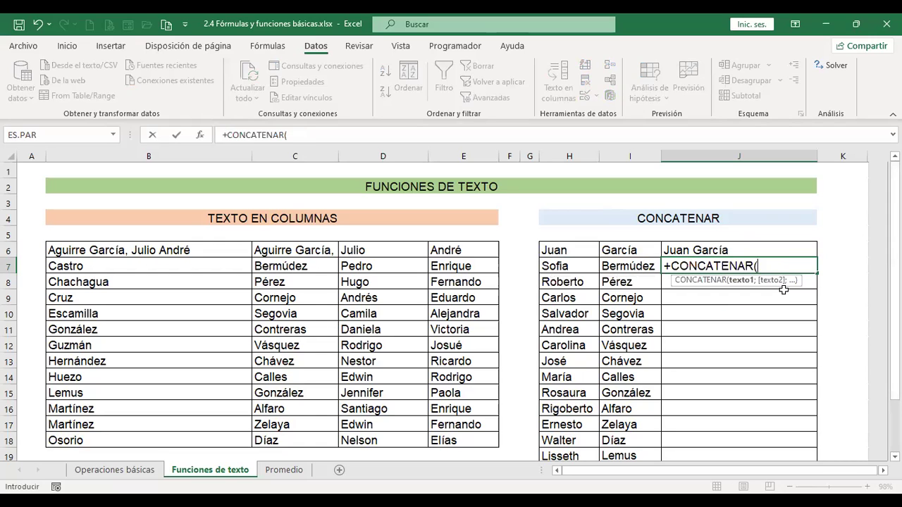
click(563, 266)
text(;)
click(610, 267)
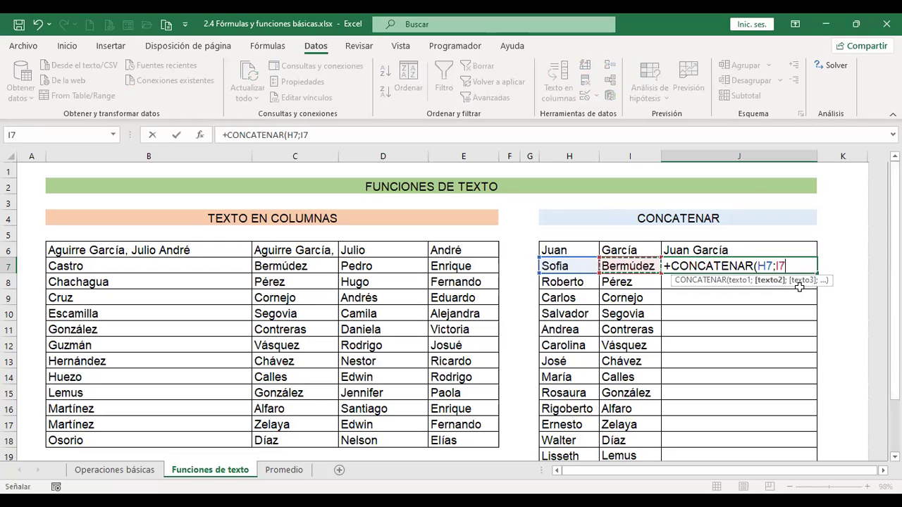
key(ctrl+Return)
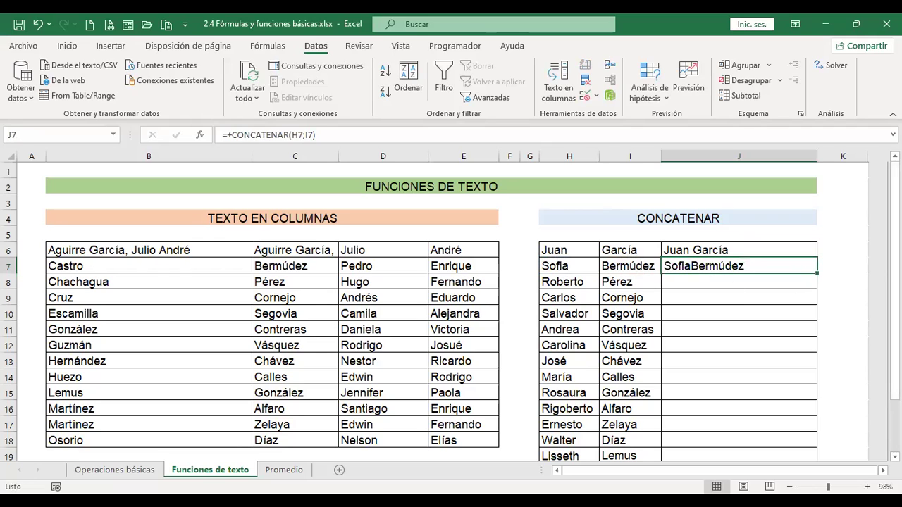
Step: Add a space between the two names by changing the J7 formula to =+CONCATENAR(H7;" ";I7)
key(F2)
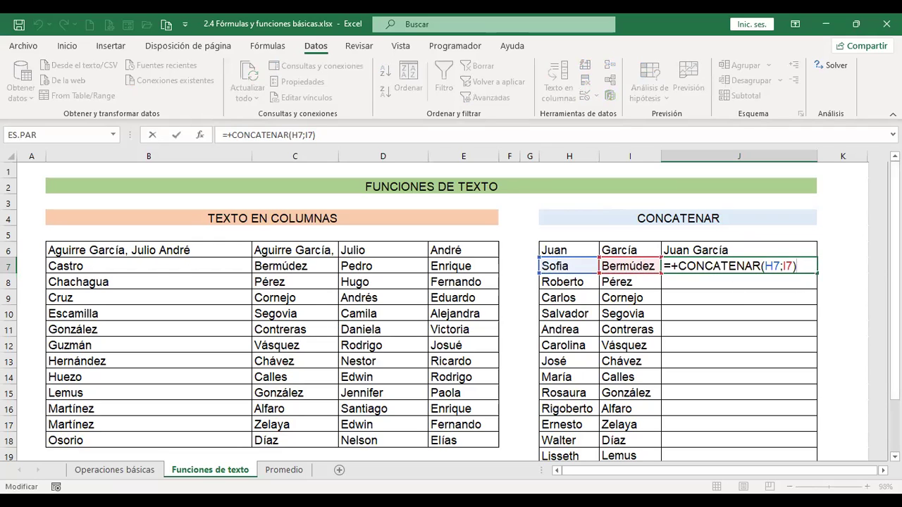
click(783, 265)
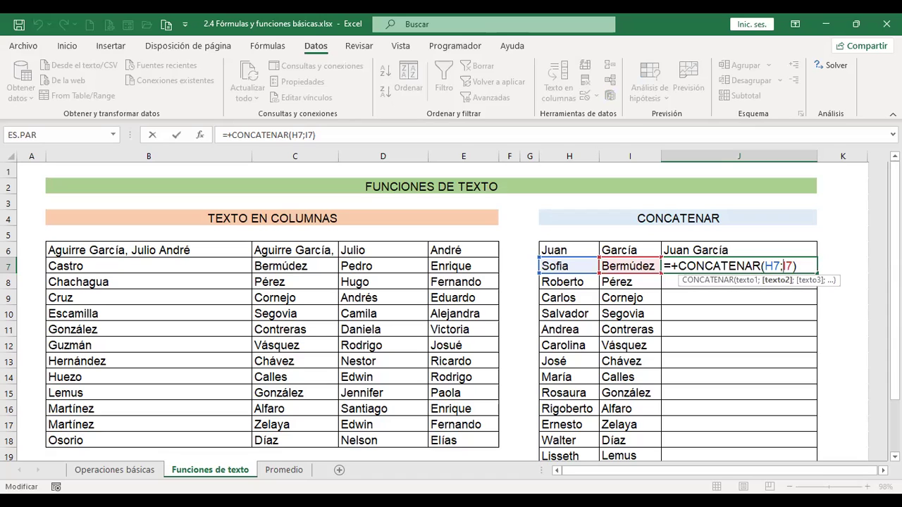
text(" ")
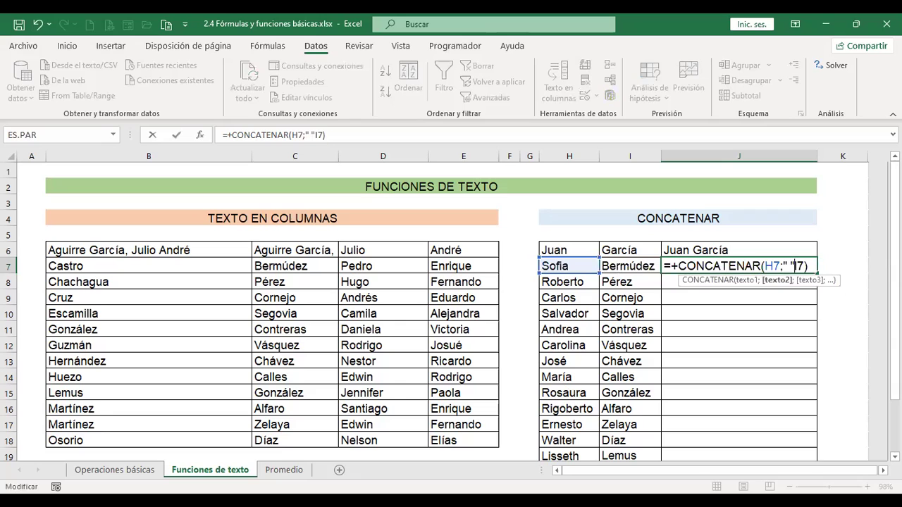
text(;)
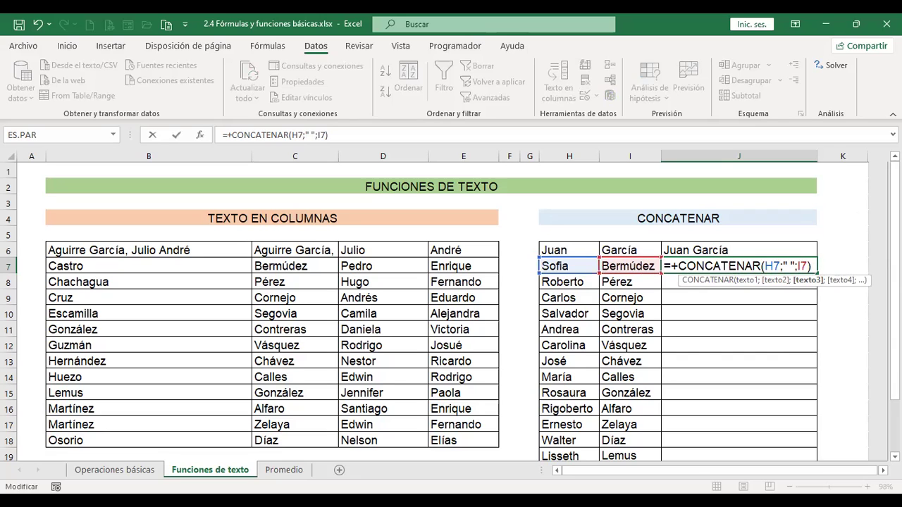
key(Return)
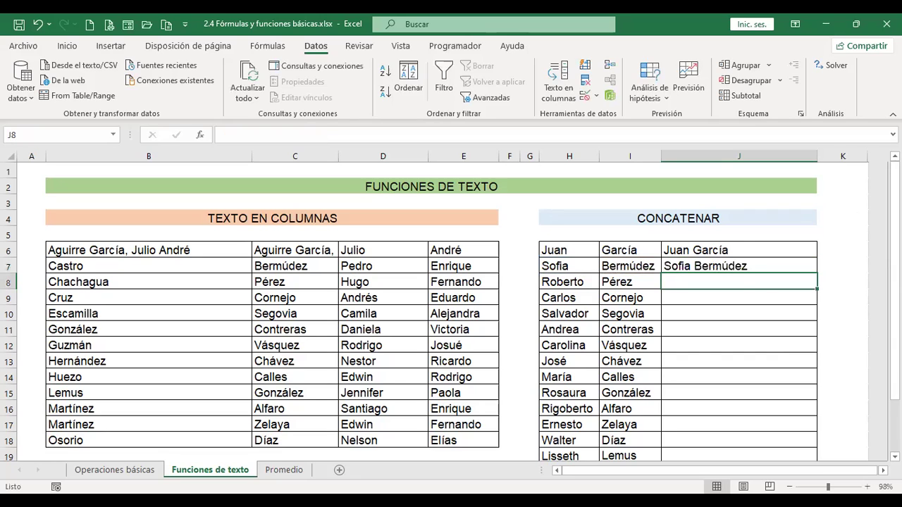
Step: Fill the CONCATENAR formula from J7 down to J20 for the remaining names
click(743, 269)
drag(817, 273, 807, 398)
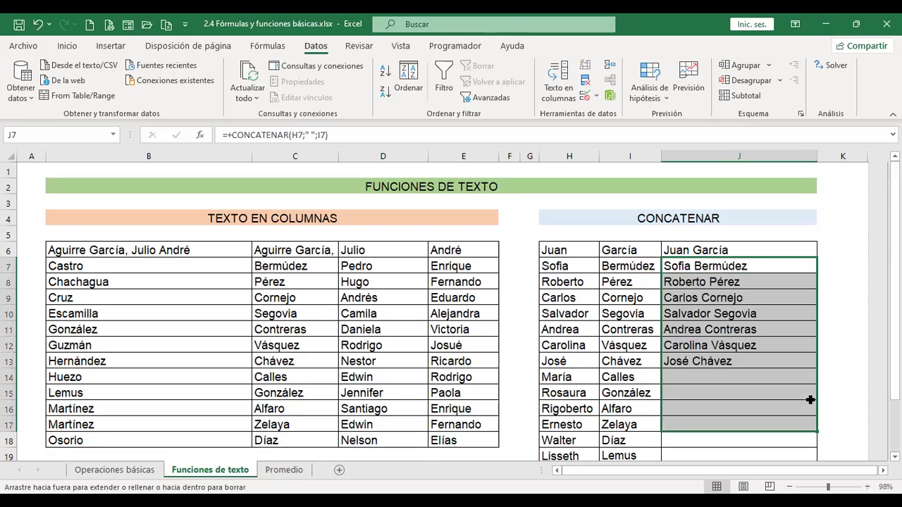
scroll(807, 395, down, 2)
click(785, 329)
drag(819, 343, 815, 382)
scroll(777, 343, up, 2)
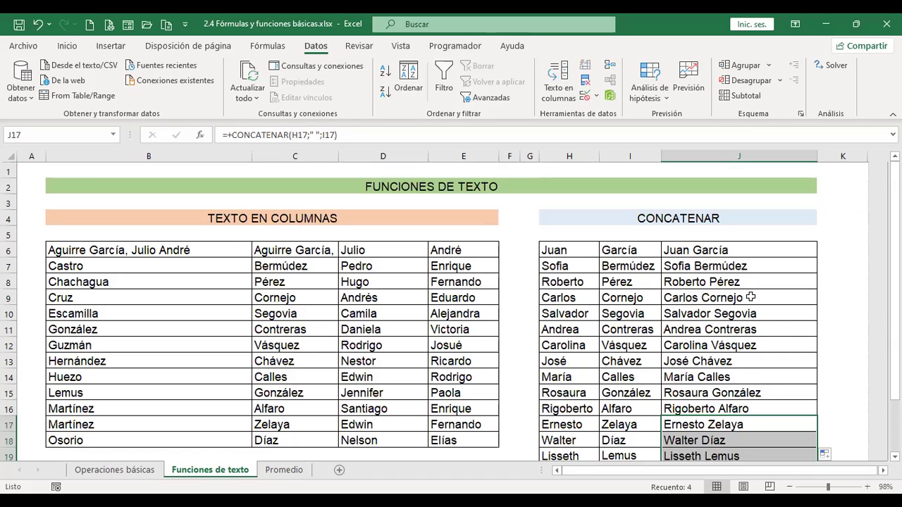
click(563, 295)
click(637, 298)
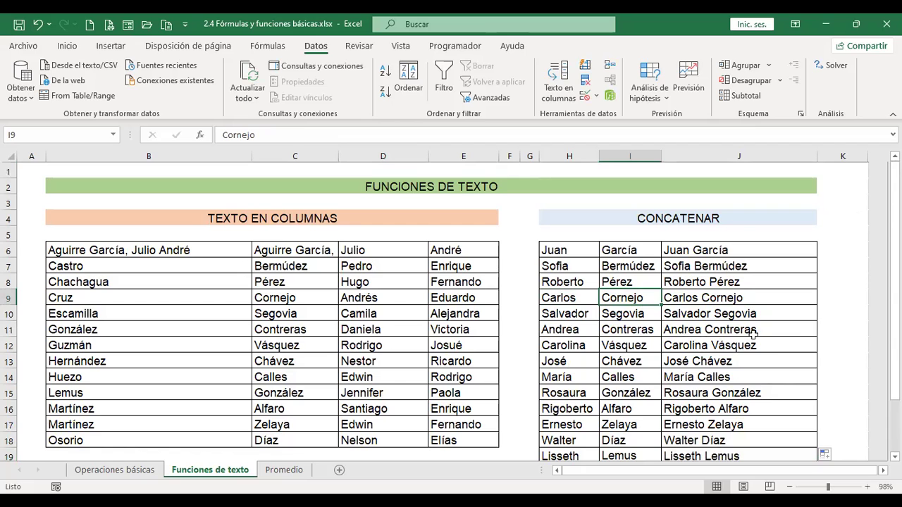
Step: Enter the formula +MAYUSC(C23) in D23 of the FÓRMULAS DE TEXTO table to convert the word to uppercase
scroll(754, 333, down, 4)
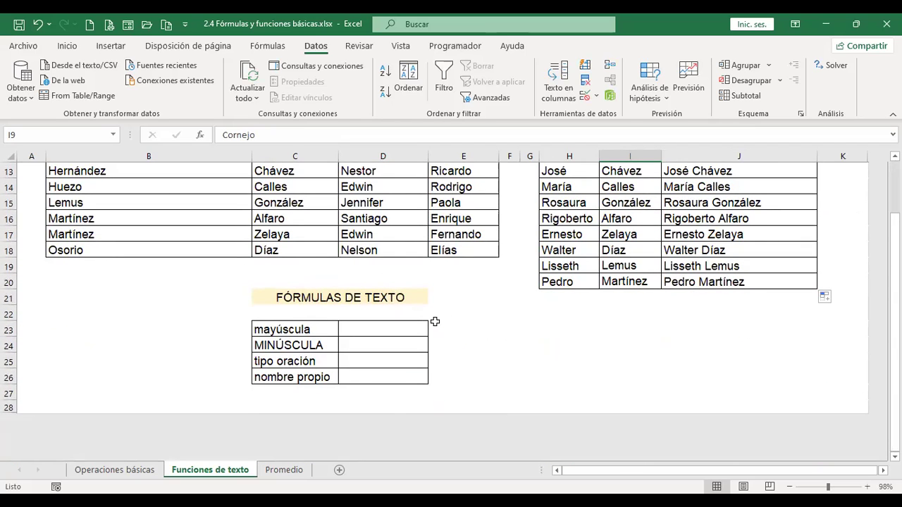
click(393, 327)
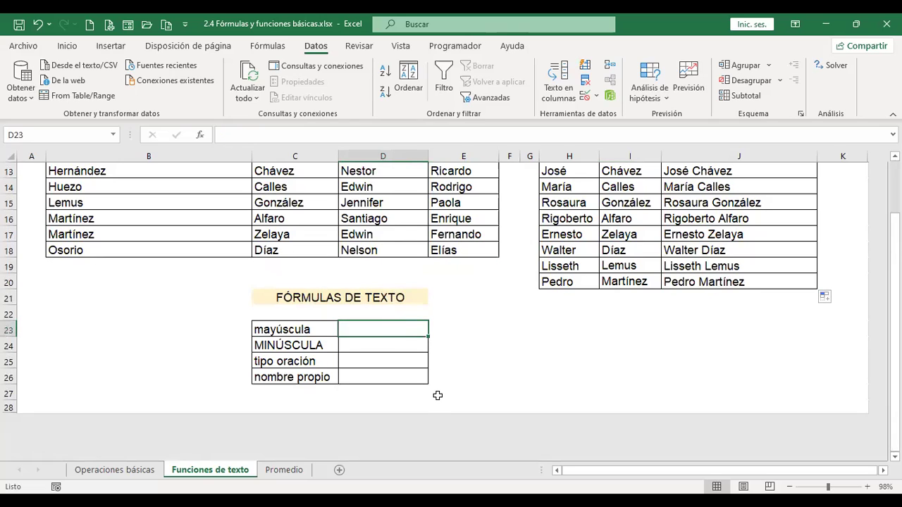
text(+)
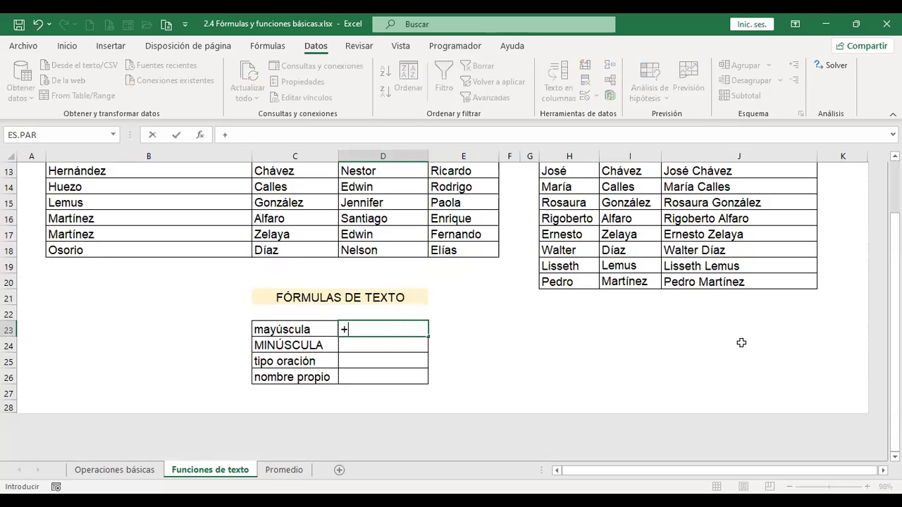
text(mayus)
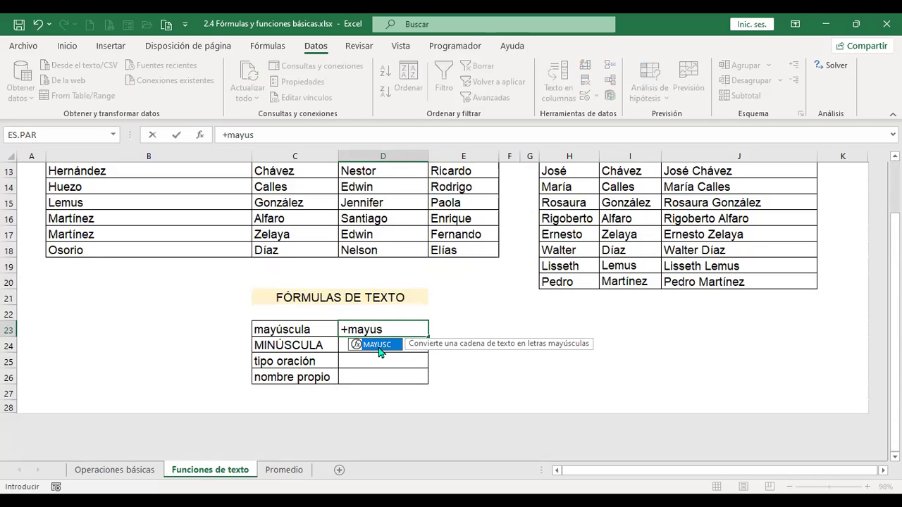
key(Tab)
click(291, 329)
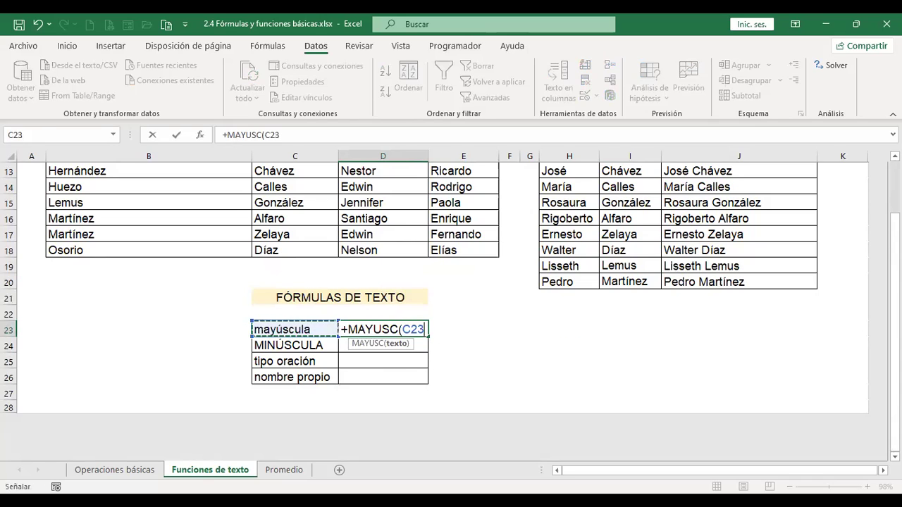
key(Return)
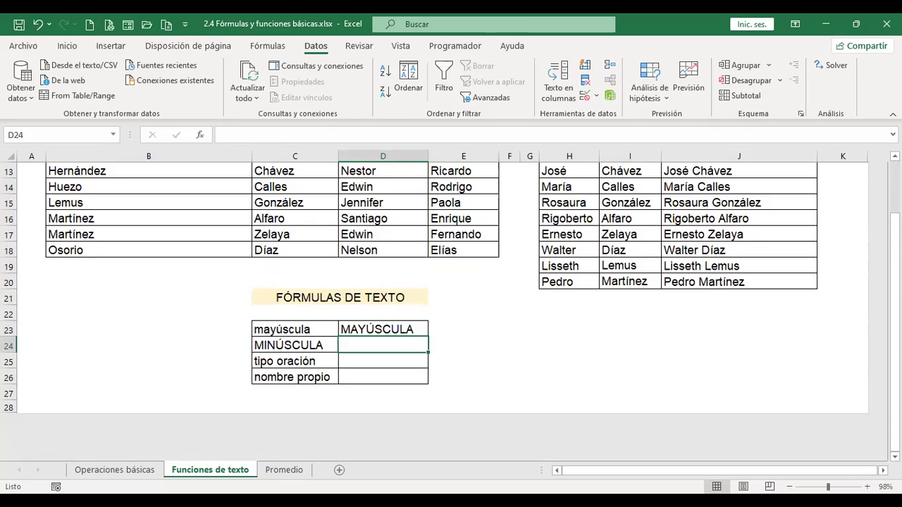
Step: Enter the formula +MINUSC(C24) in D24 to convert the word to lowercase
text(+)
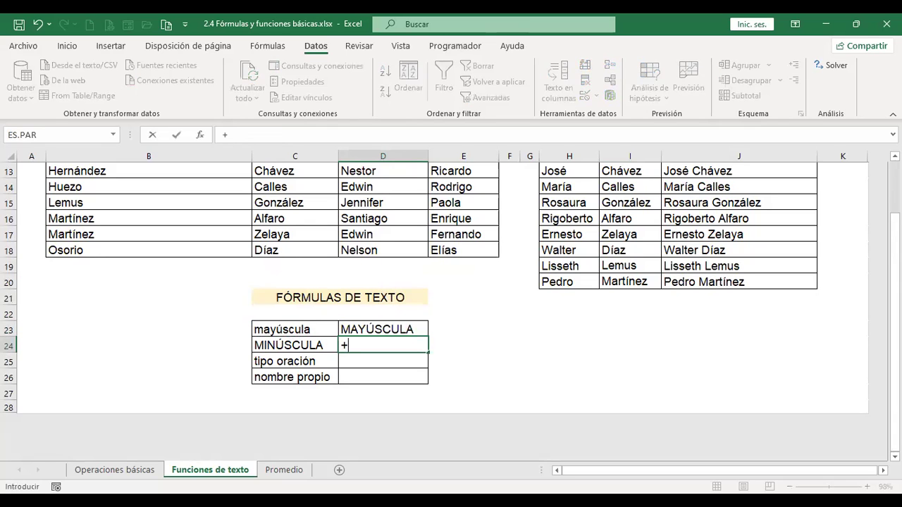
text(min)
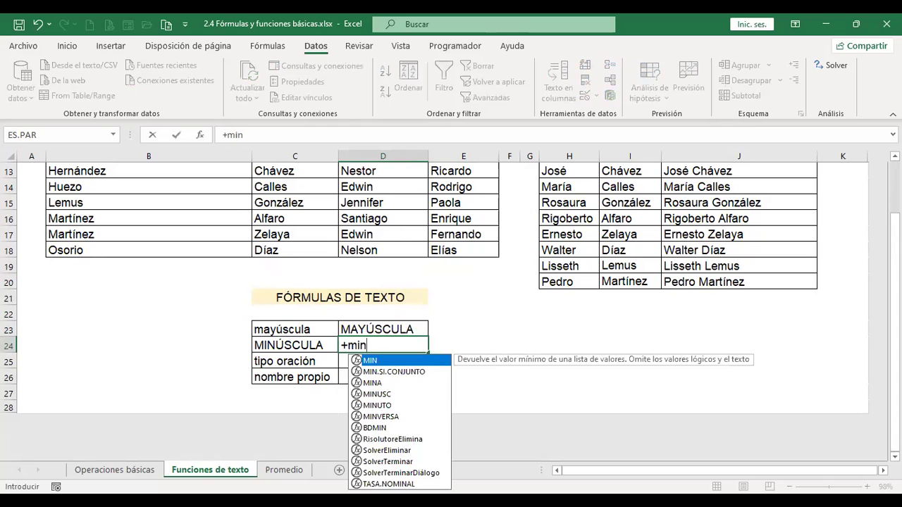
text(us)
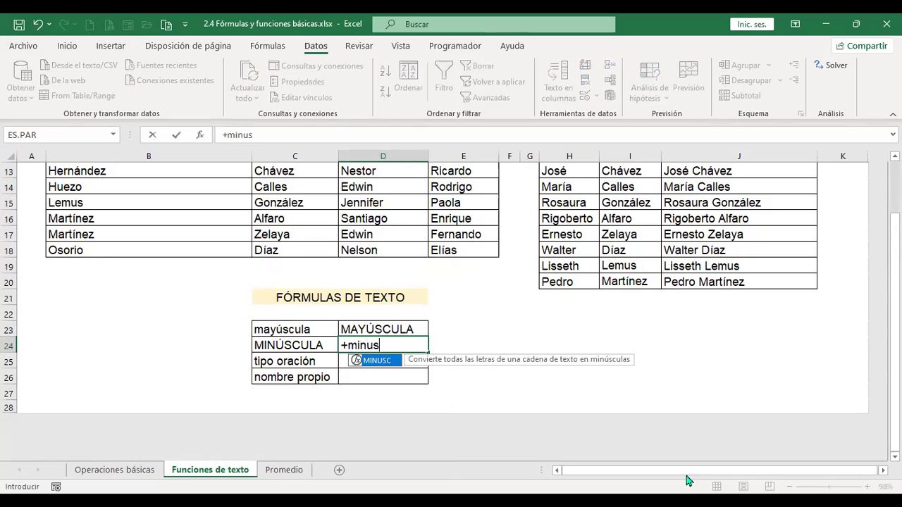
double_click(386, 363)
click(312, 343)
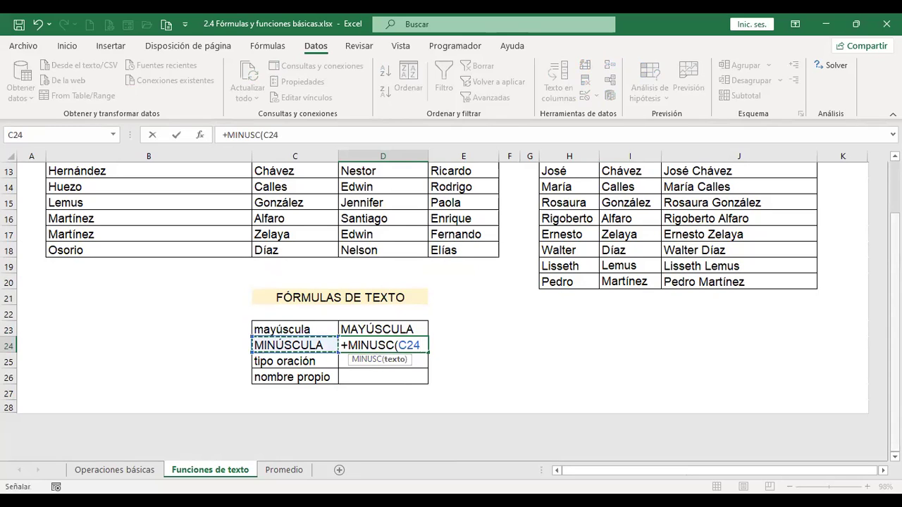
key(Return)
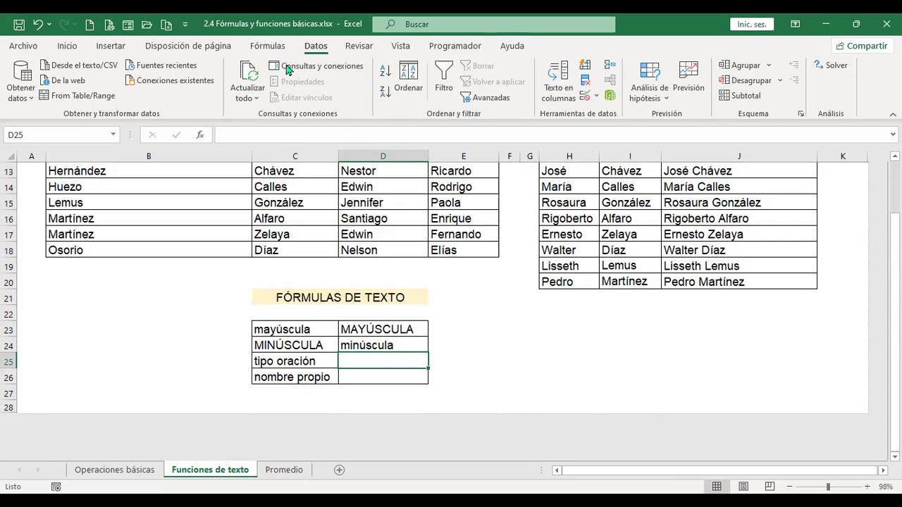
Step: Examine the list of text functions for one that converts the "tipo oración" entry to sentence case in D25
click(267, 46)
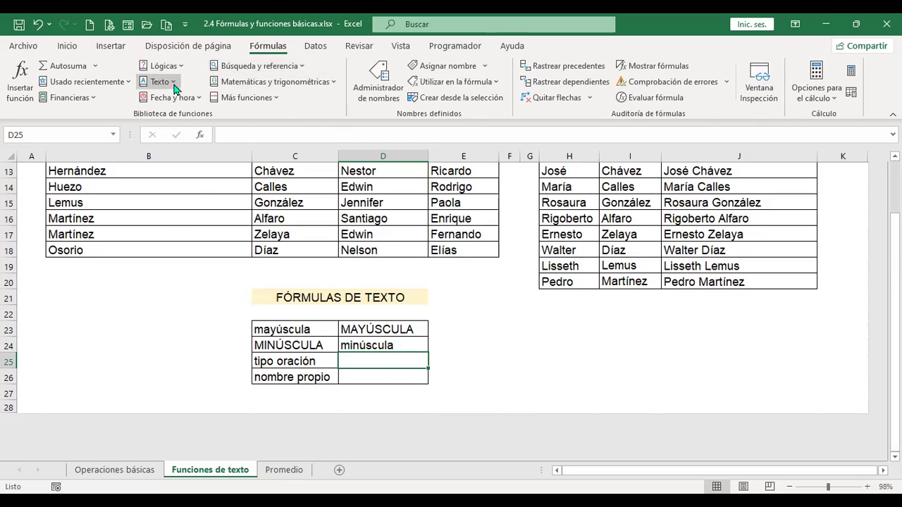
click(161, 81)
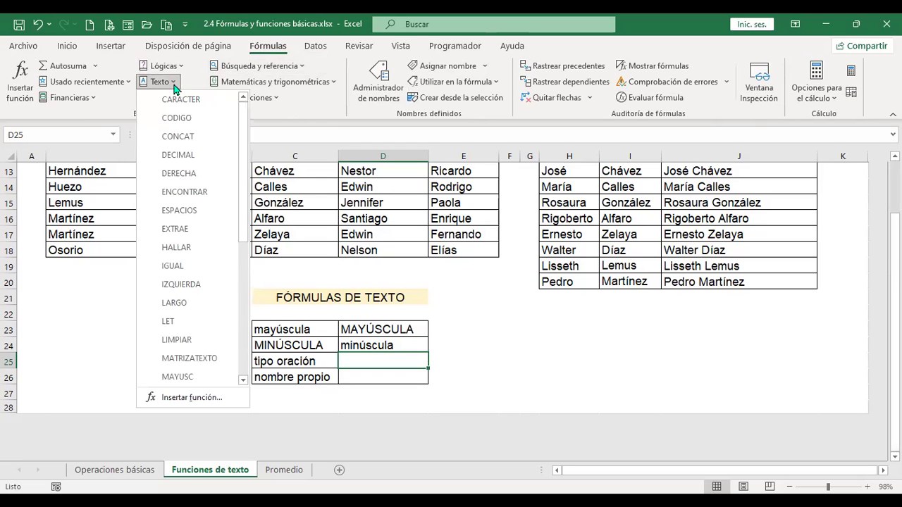
scroll(183, 141, down, 2)
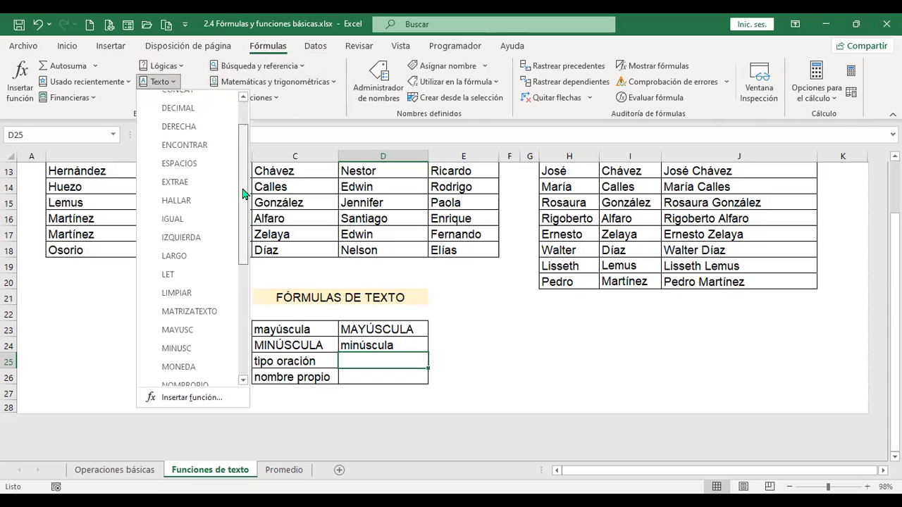
click(491, 472)
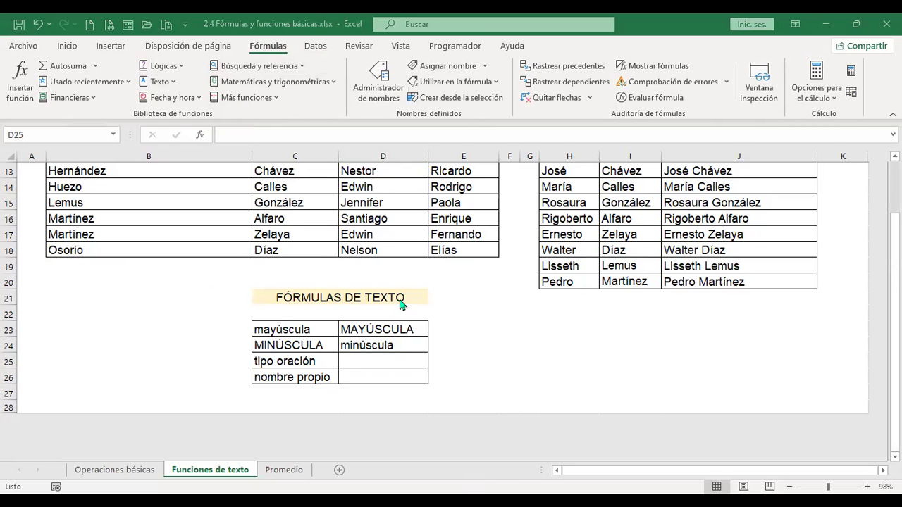
click(350, 362)
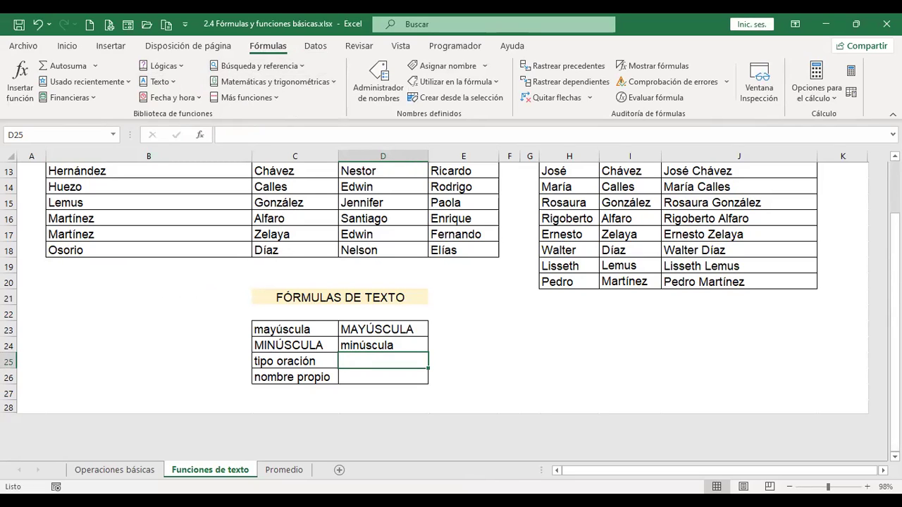
click(174, 84)
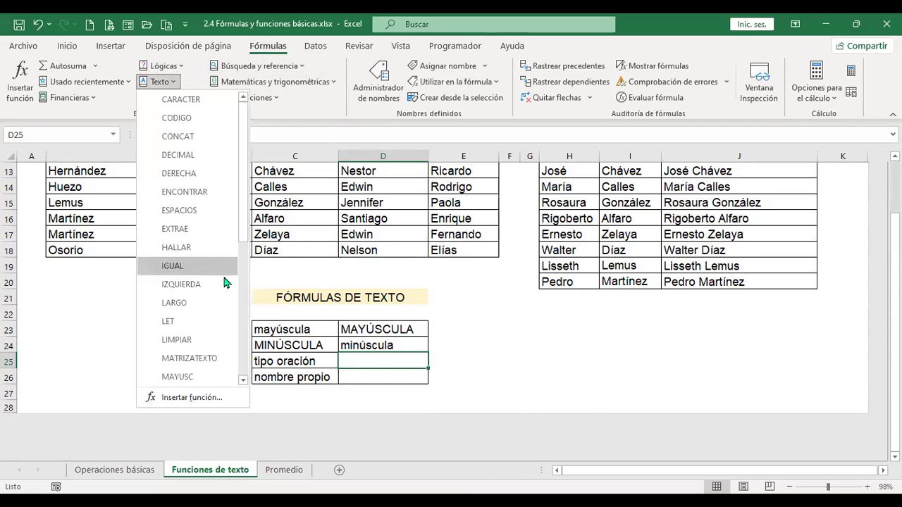
drag(248, 222, 248, 371)
click(525, 476)
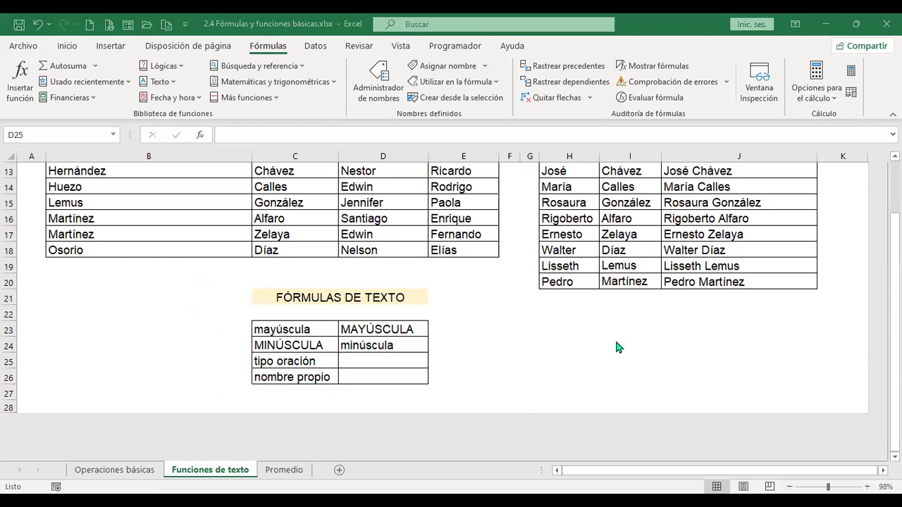
click(172, 82)
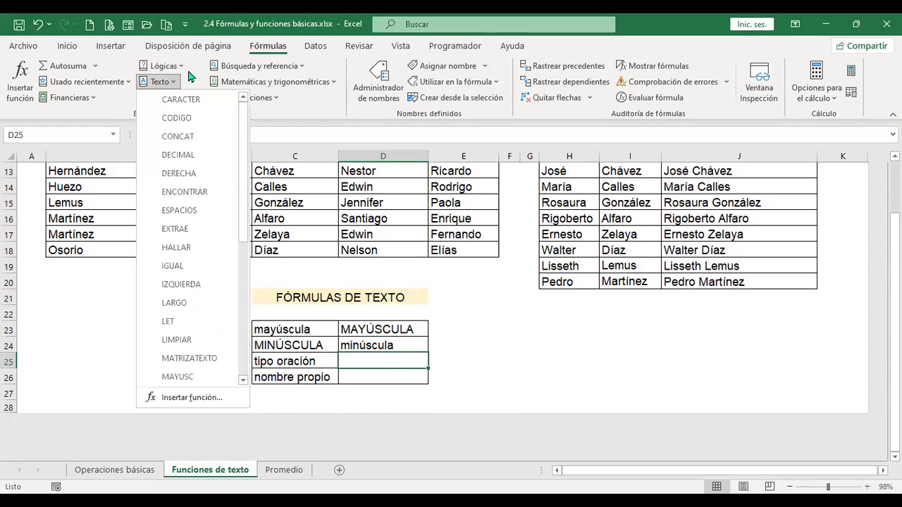
click(80, 56)
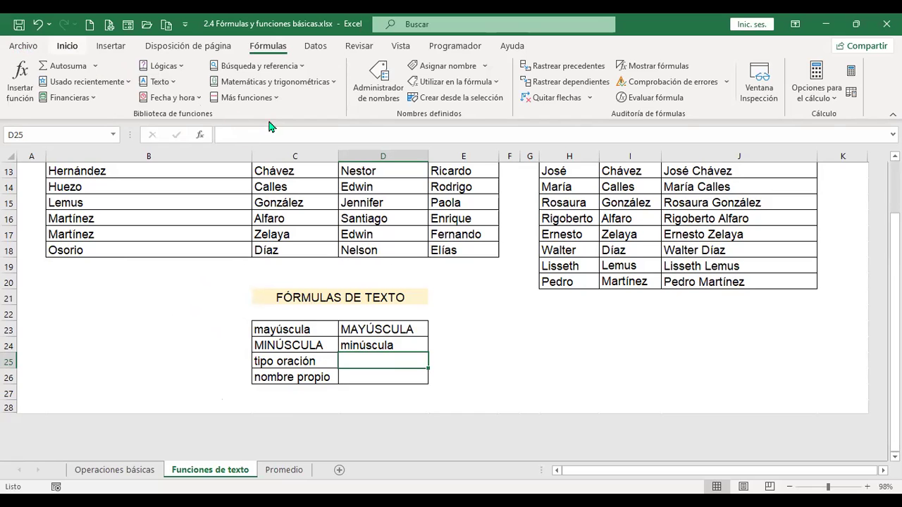
scroll(173, 85, up, 3)
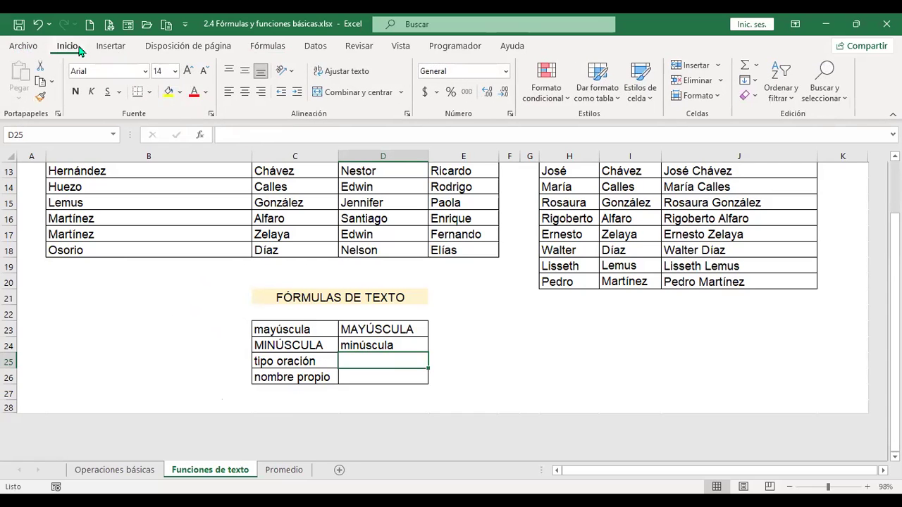
click(293, 74)
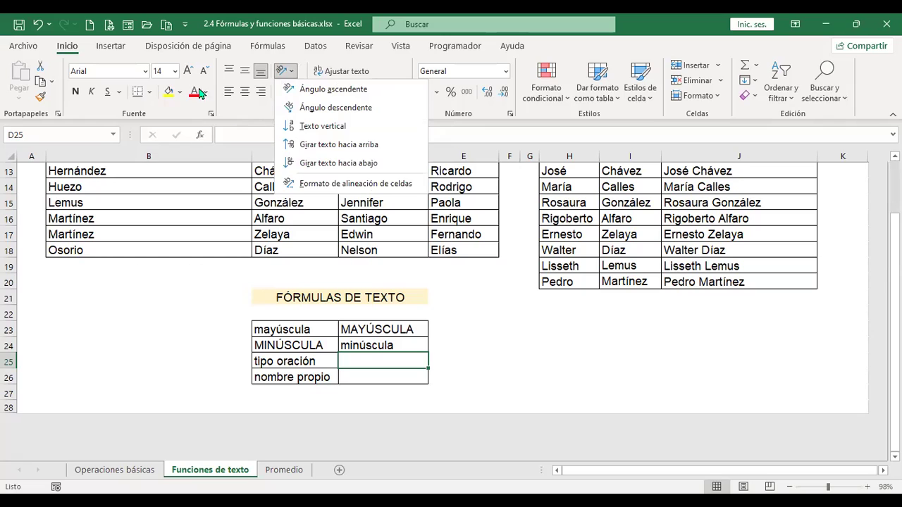
key(Escape)
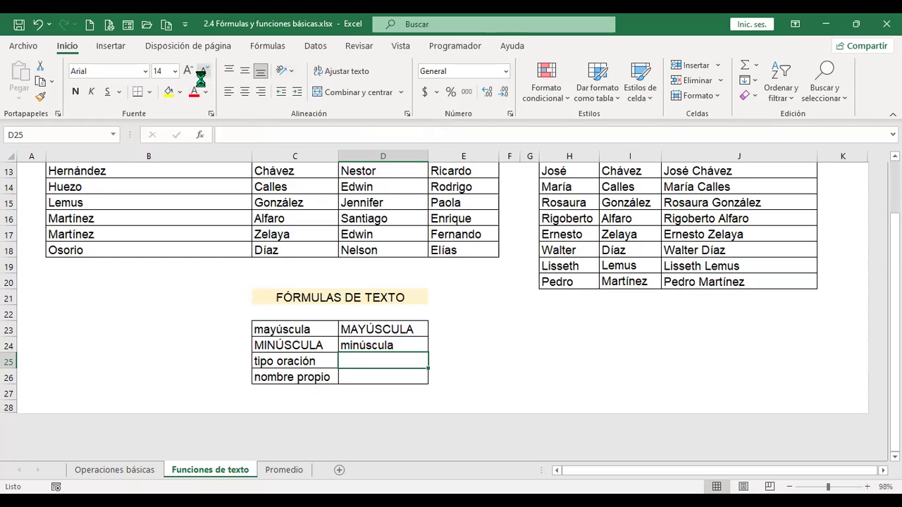
click(204, 71)
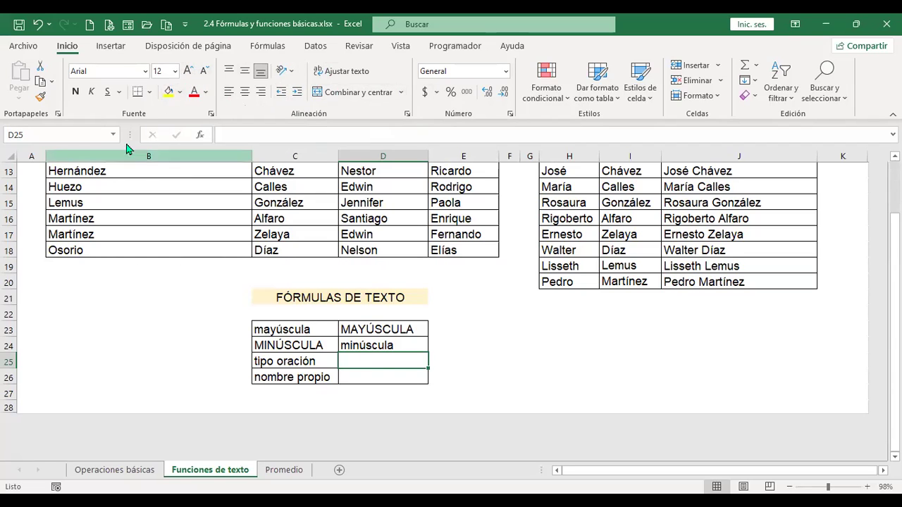
click(38, 24)
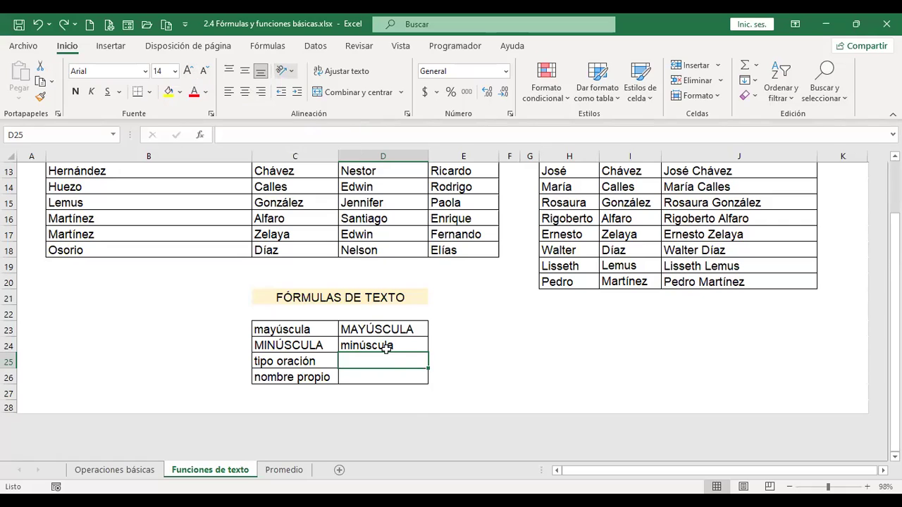
Step: Enter the formula +NOMPROPIO(C26) in D26 to capitalize each word of the "nombre propio" entry
click(394, 378)
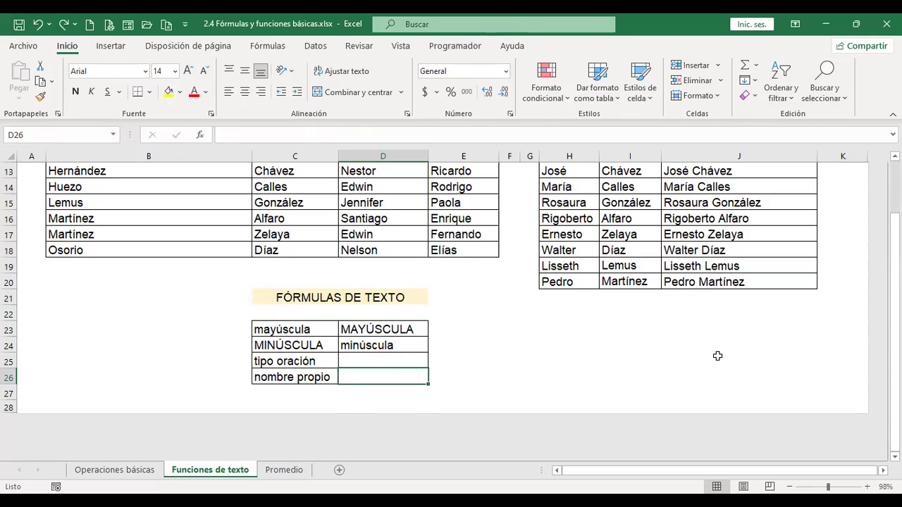
text(+n)
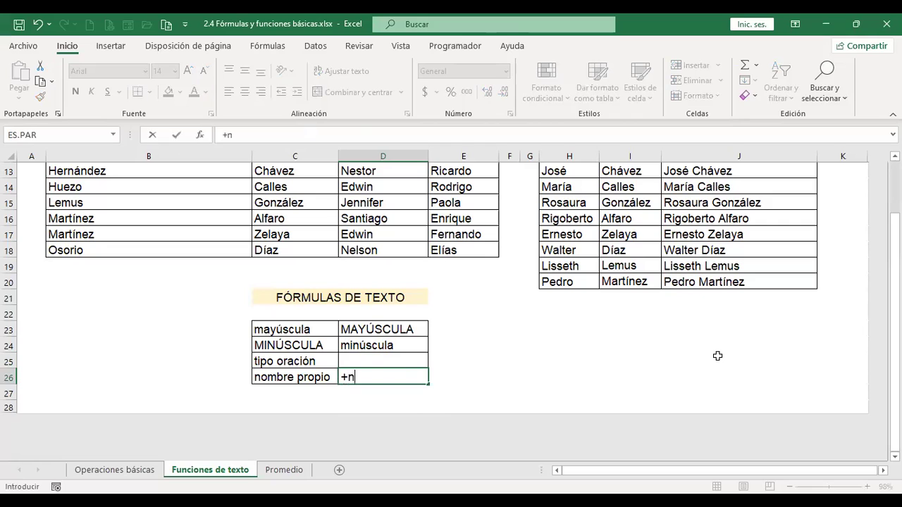
text(om)
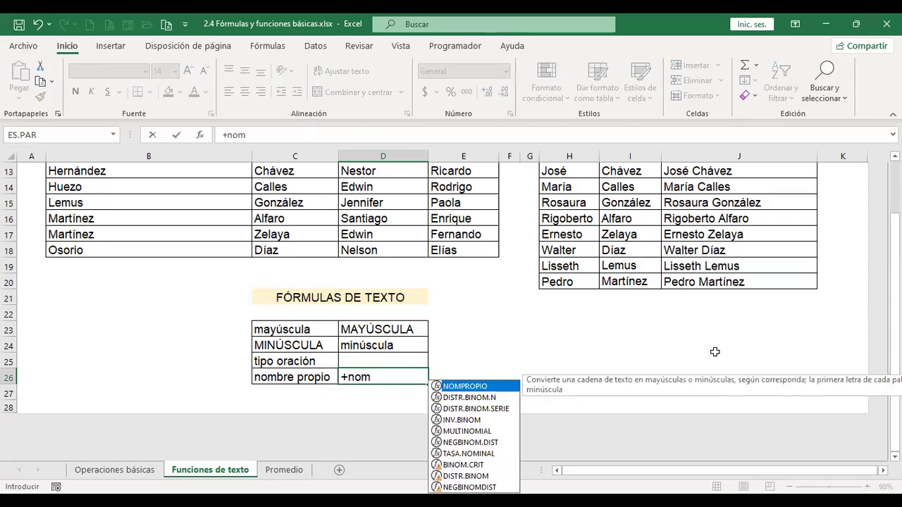
double_click(478, 387)
click(294, 375)
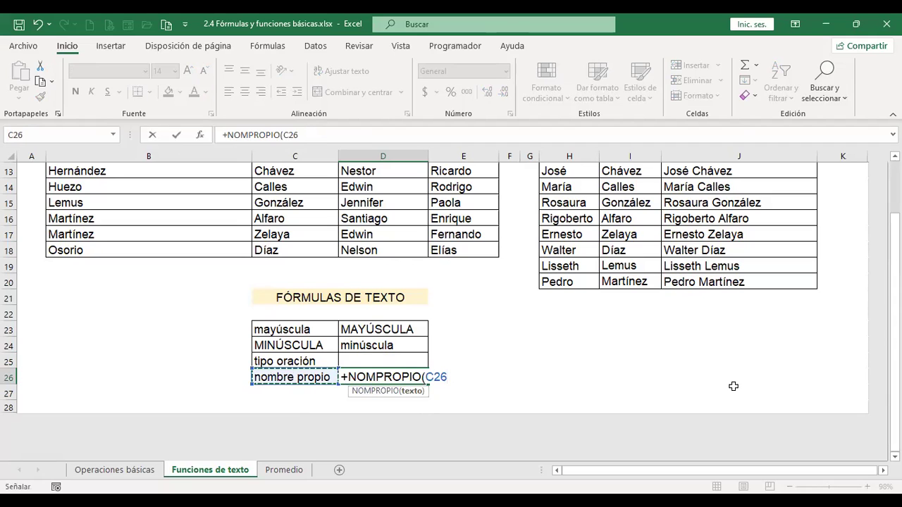
key(Return)
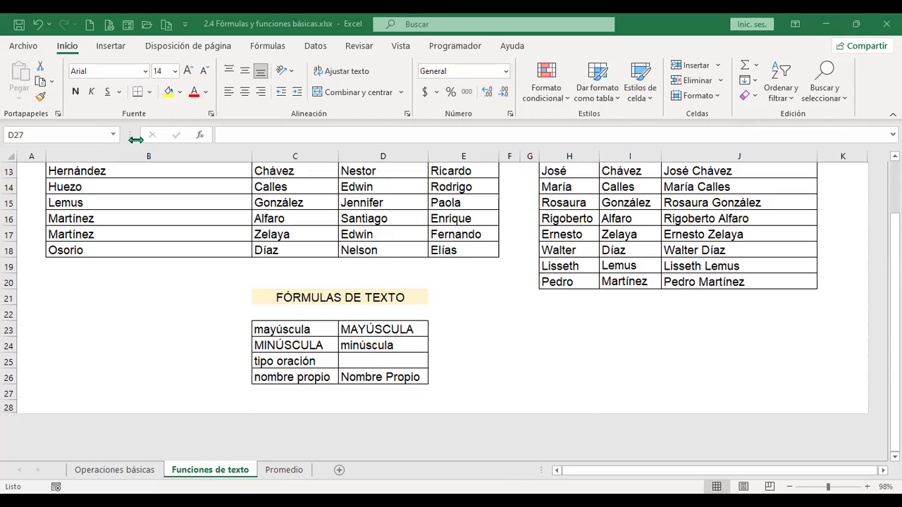
Step: Review the text function library through to its last entries, checking for a sentence-case option for D25
click(271, 46)
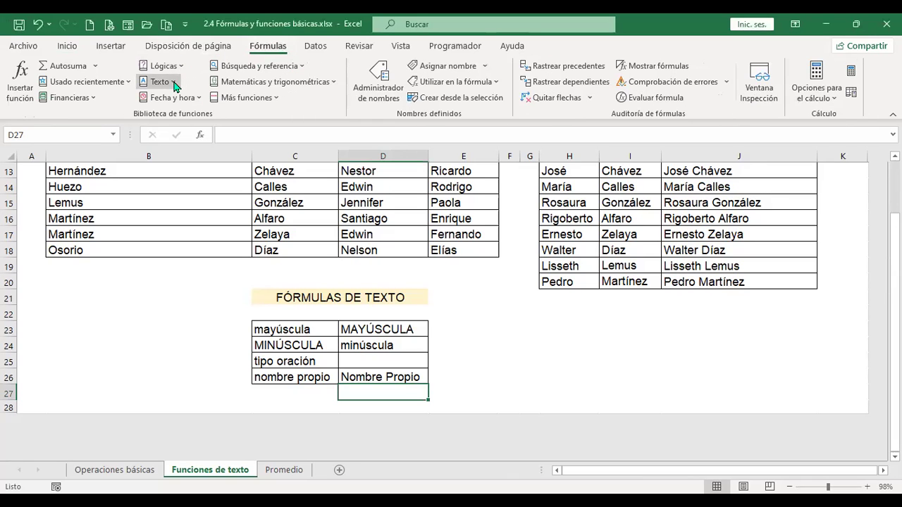
click(174, 83)
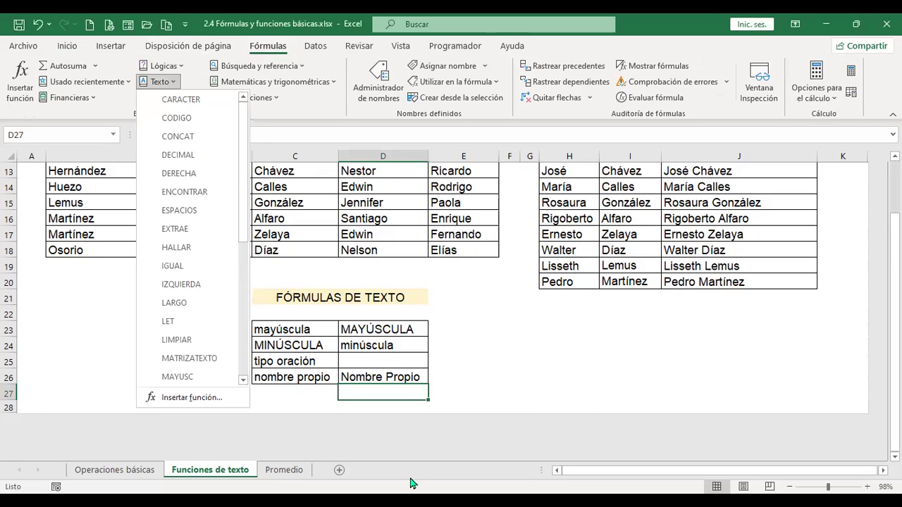
click(174, 83)
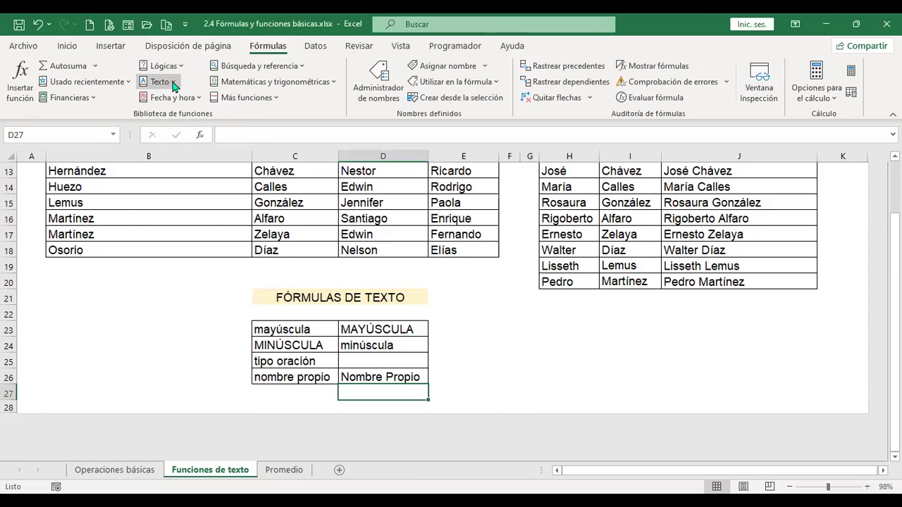
click(174, 84)
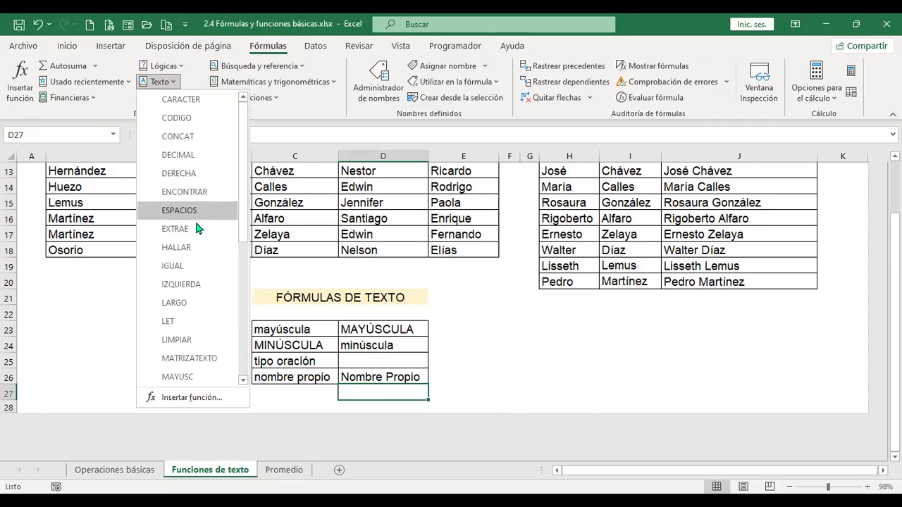
scroll(203, 317, down, 1)
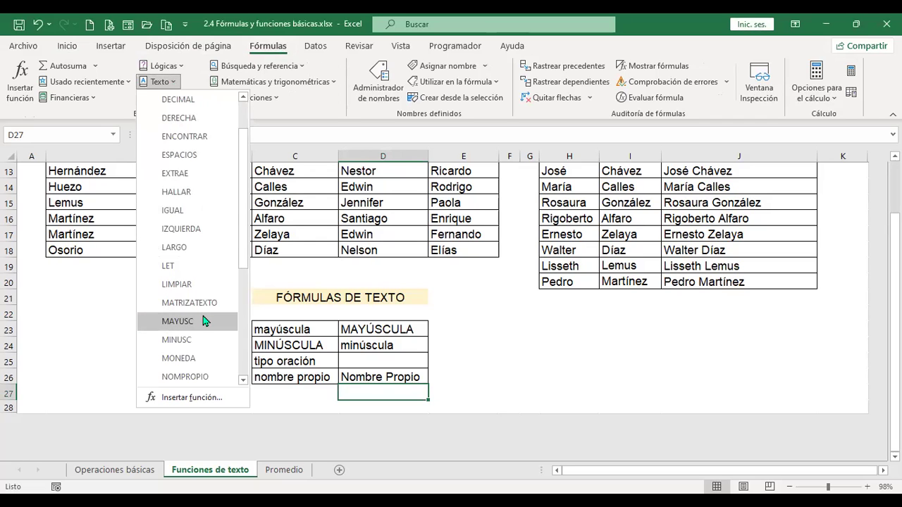
scroll(203, 321, down, 1)
scroll(204, 317, down, 1)
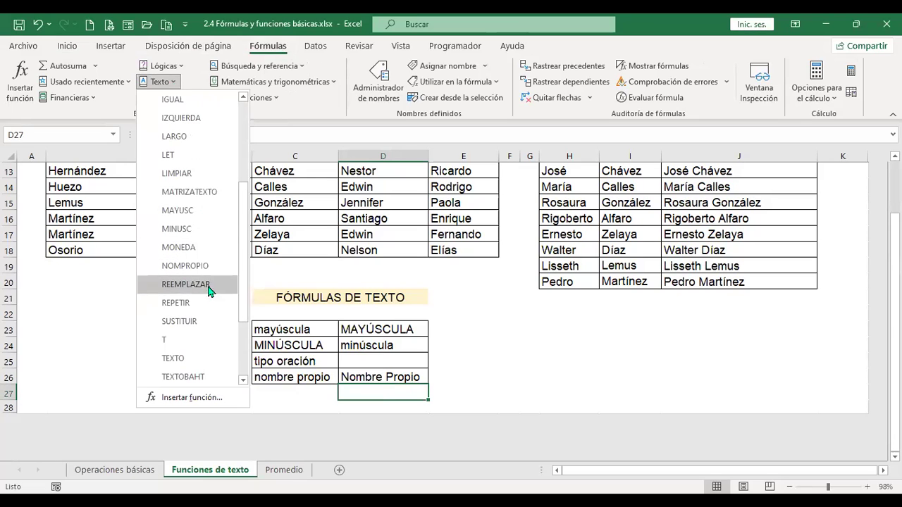
scroll(207, 321, down, 1)
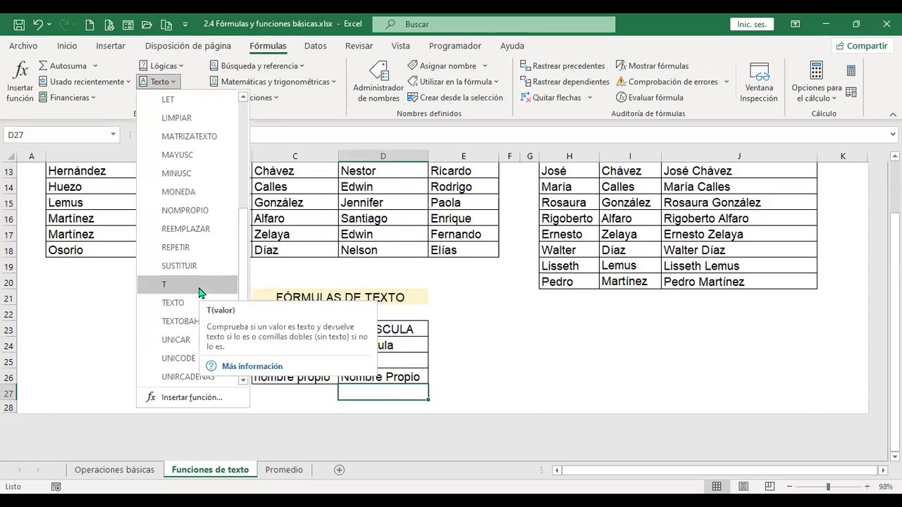
scroll(200, 290, down, 1)
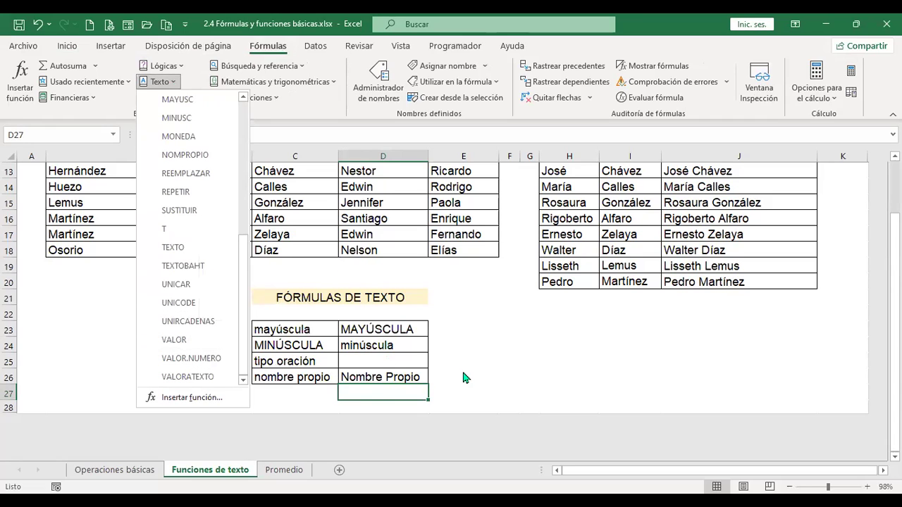
click(365, 356)
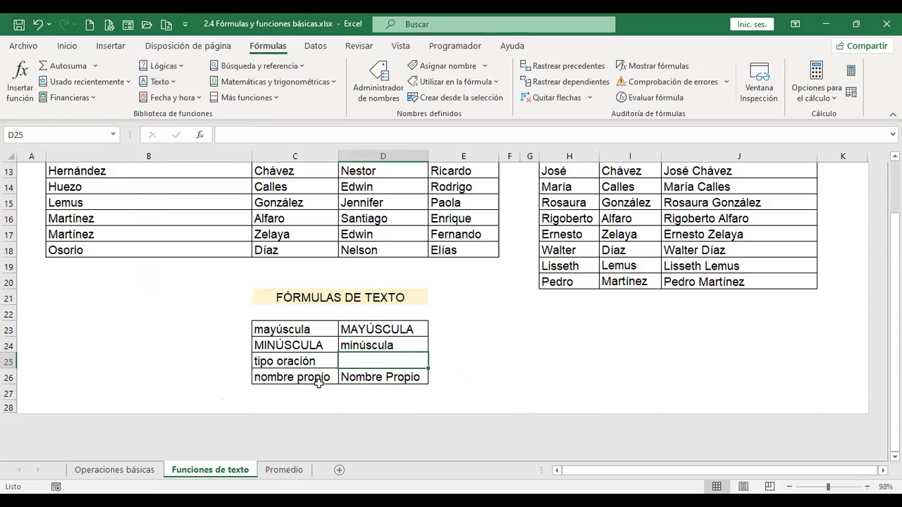
click(456, 357)
click(383, 360)
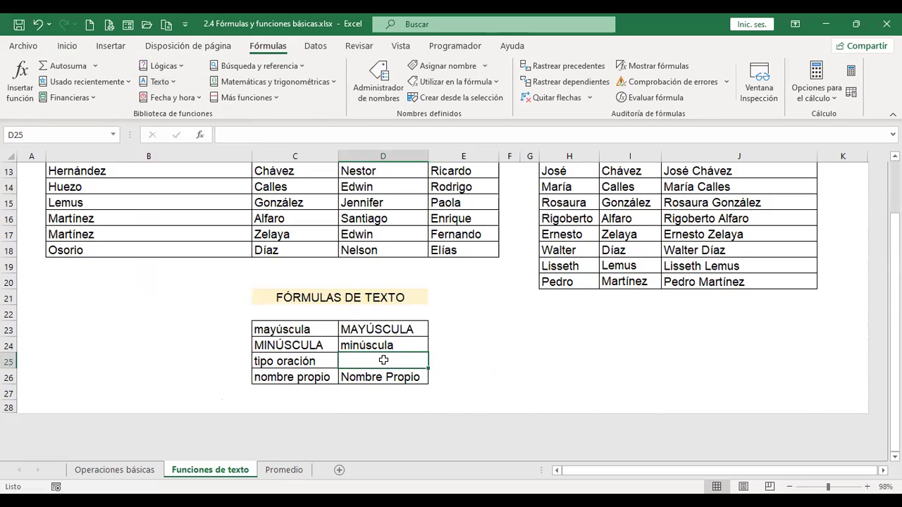
click(316, 360)
click(237, 356)
click(284, 360)
click(389, 365)
click(443, 363)
click(386, 361)
click(288, 359)
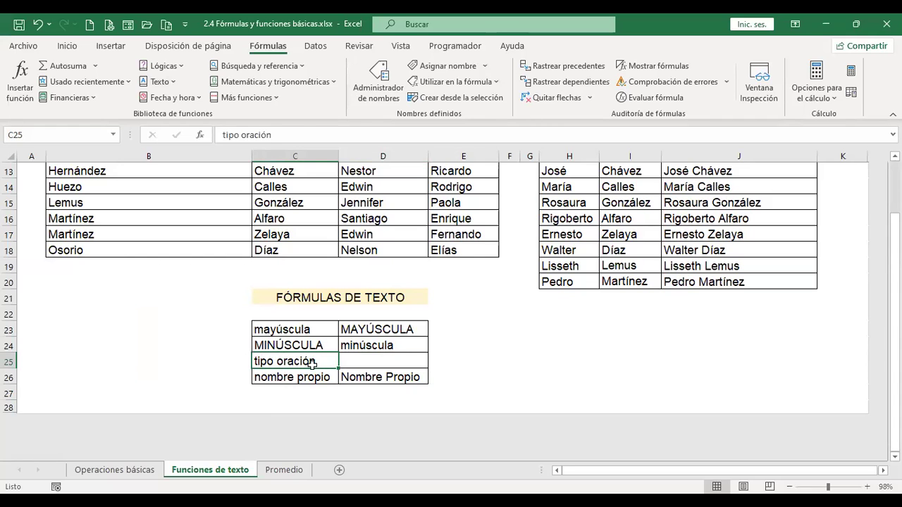
click(354, 361)
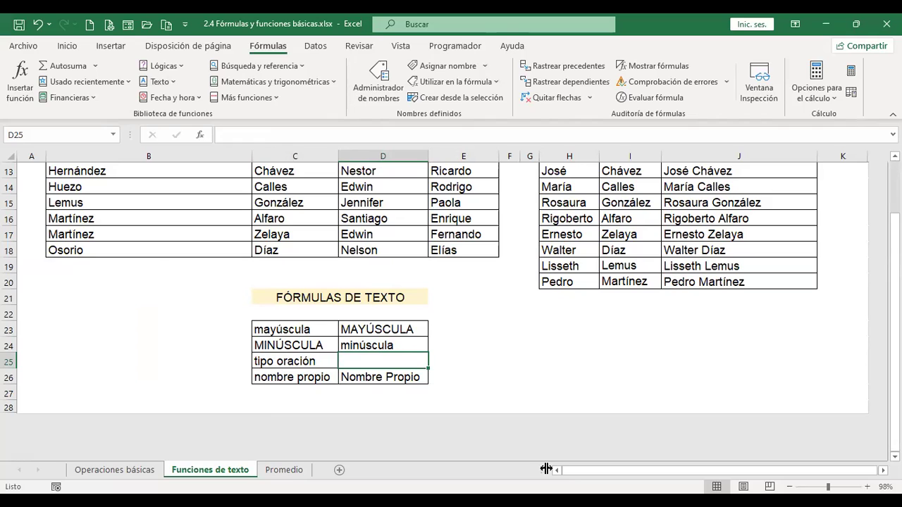
Step: On the Promedio sheet, enter +PROMEDIO(C5:E5) in F5 and copy the formula down to F14
click(285, 472)
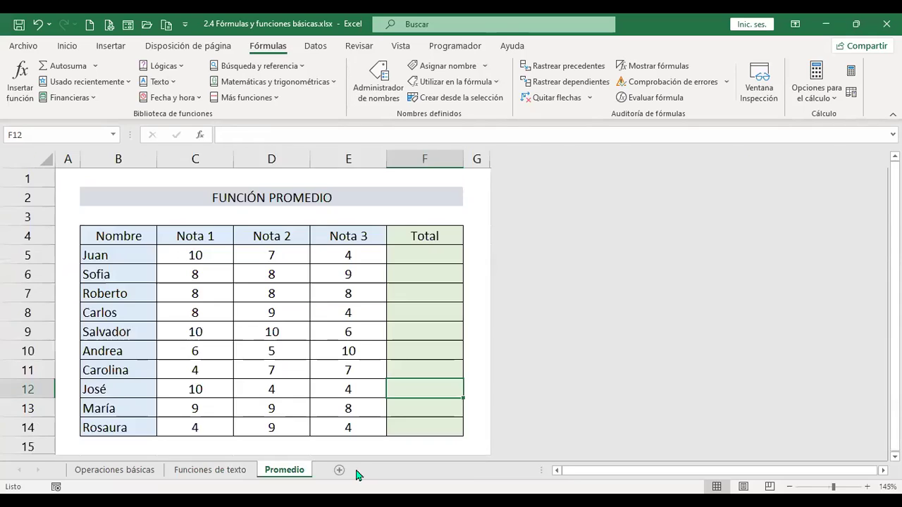
click(411, 254)
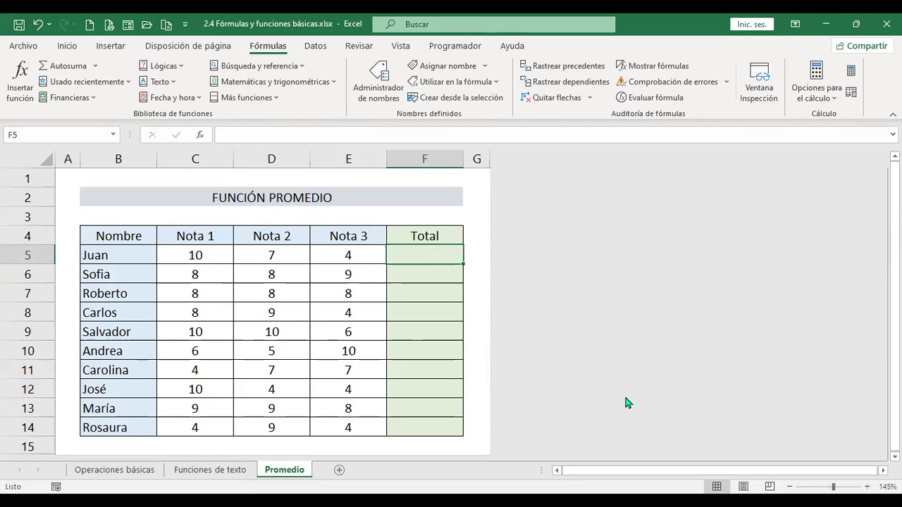
text(+)
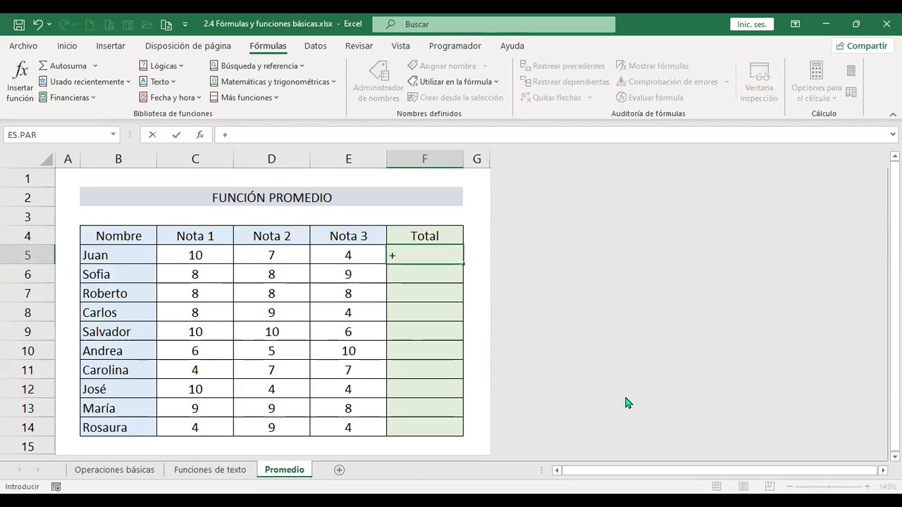
text(prome)
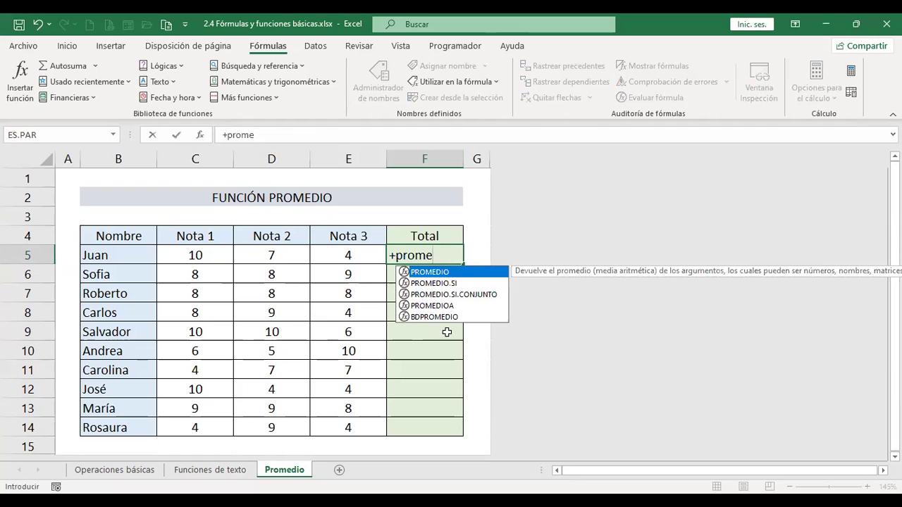
double_click(463, 273)
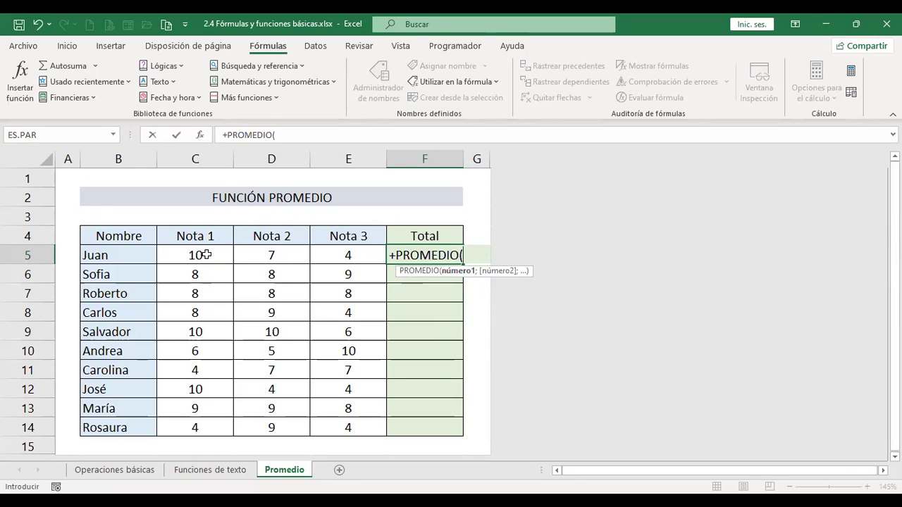
drag(197, 255, 345, 255)
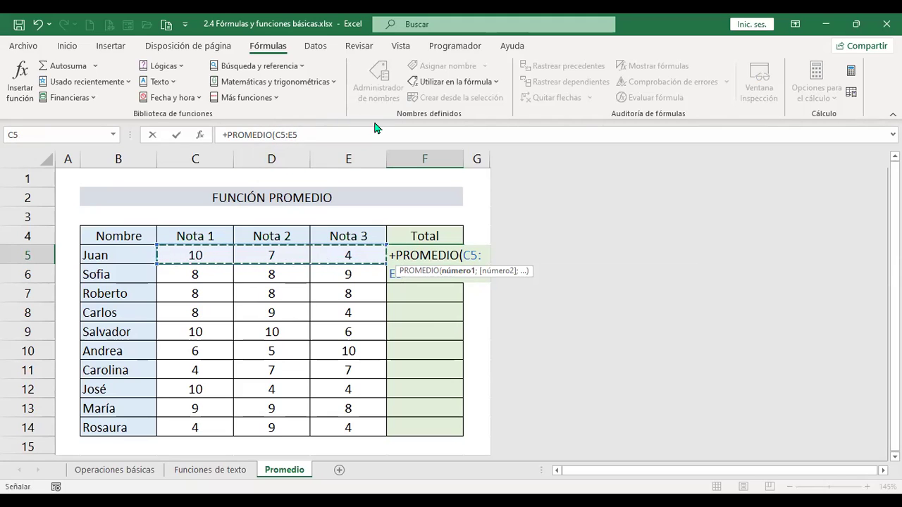
key(Return)
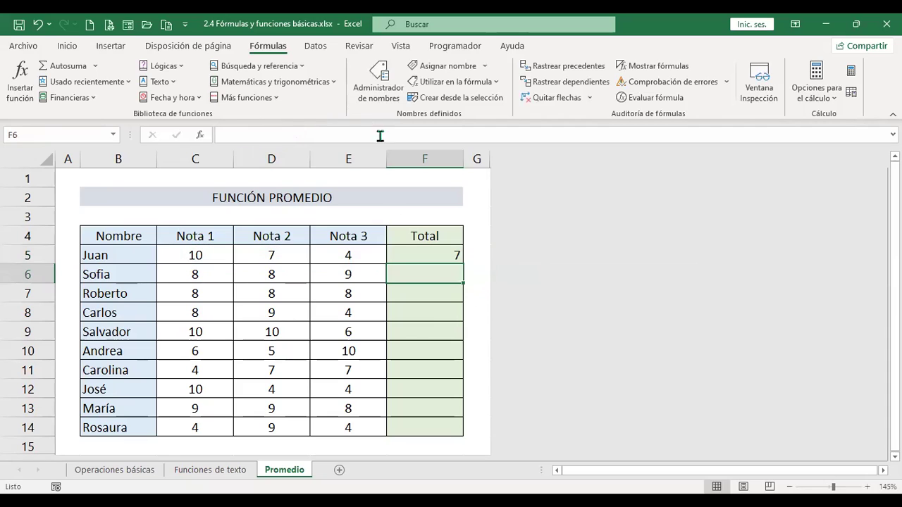
click(421, 259)
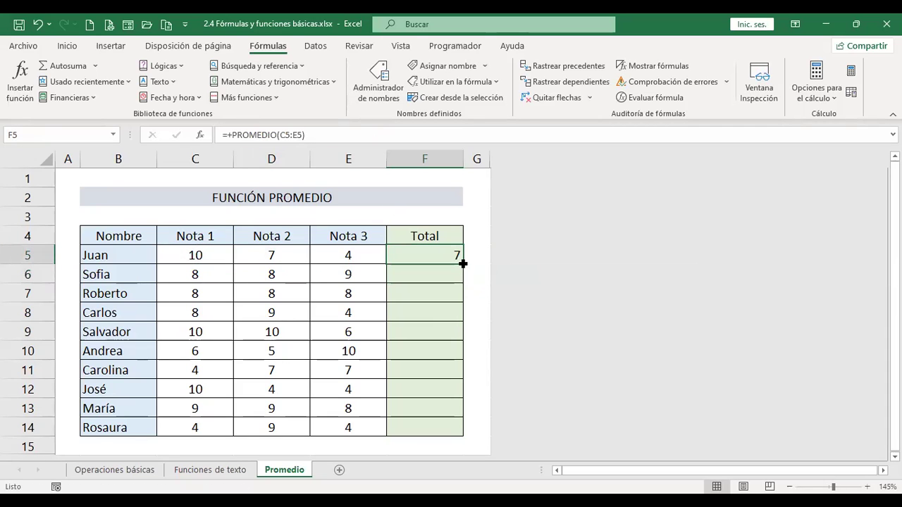
double_click(463, 263)
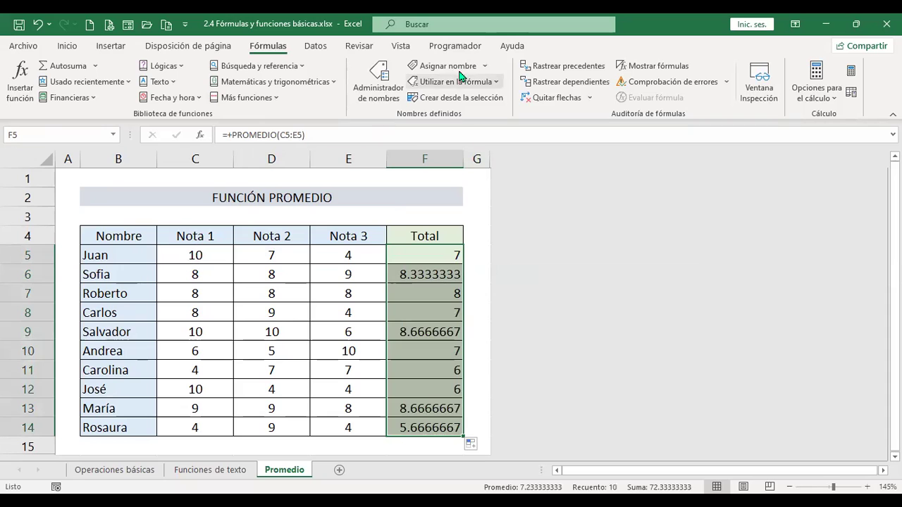
Step: Reduce the averages in F5:F14 to one decimal place
click(68, 47)
click(504, 93)
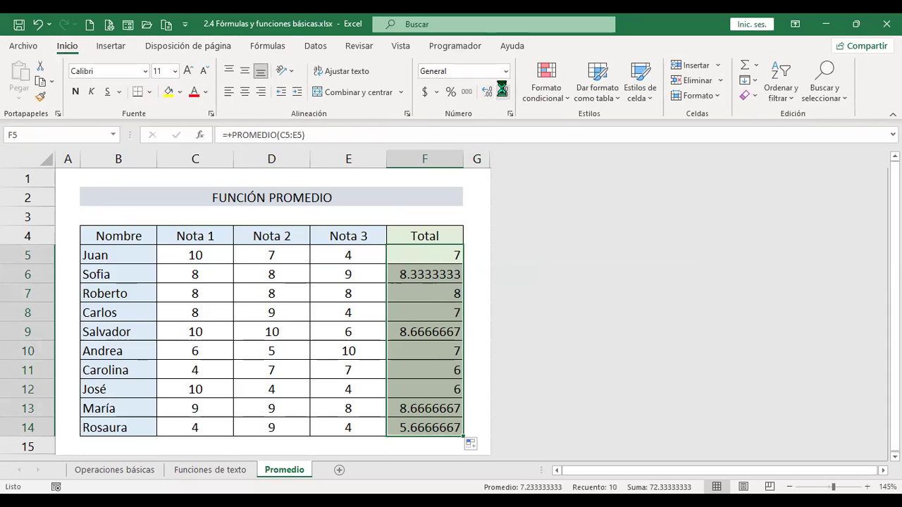
click(504, 92)
click(502, 90)
click(502, 90)
click(503, 90)
click(502, 91)
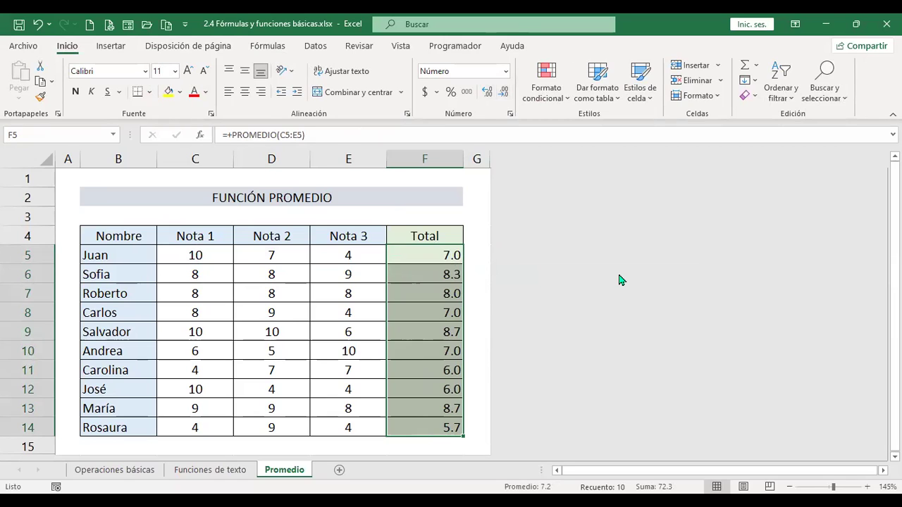
Step: Add a new blank sheet after Promedio and set the font size of all its cells to 14
click(267, 45)
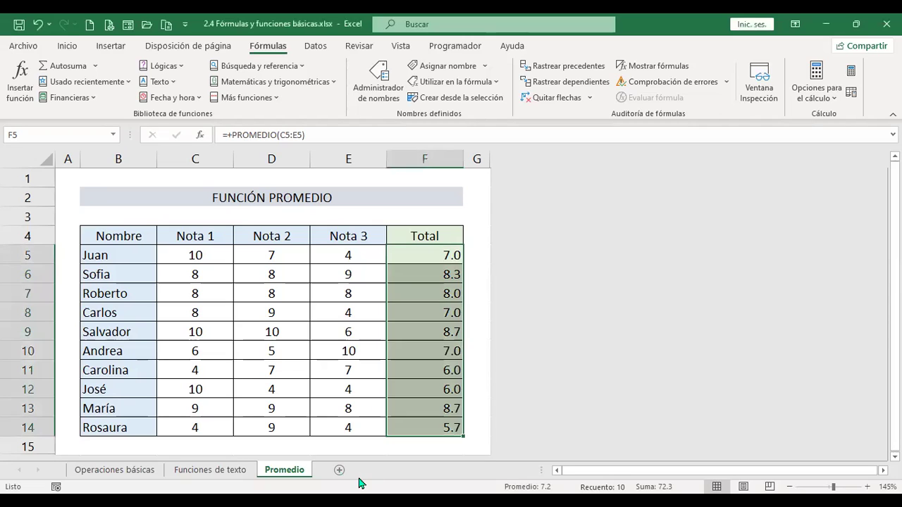
click(338, 472)
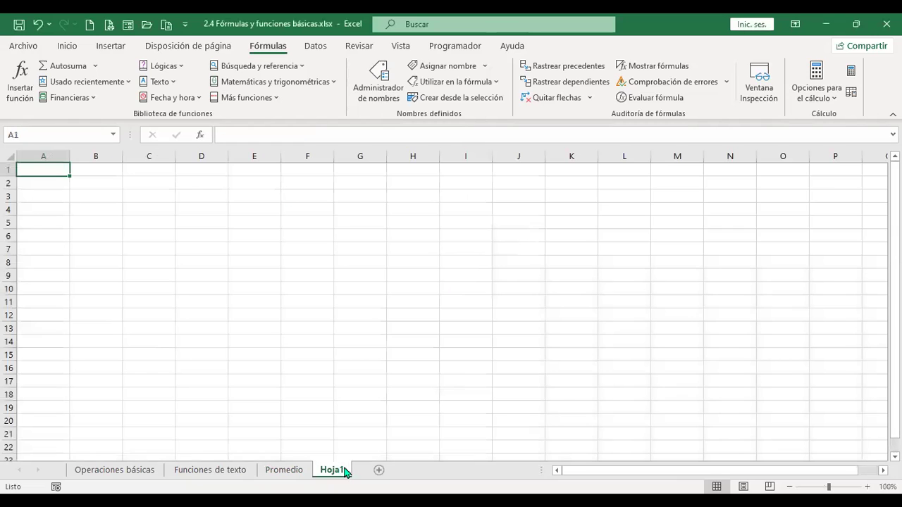
click(9, 155)
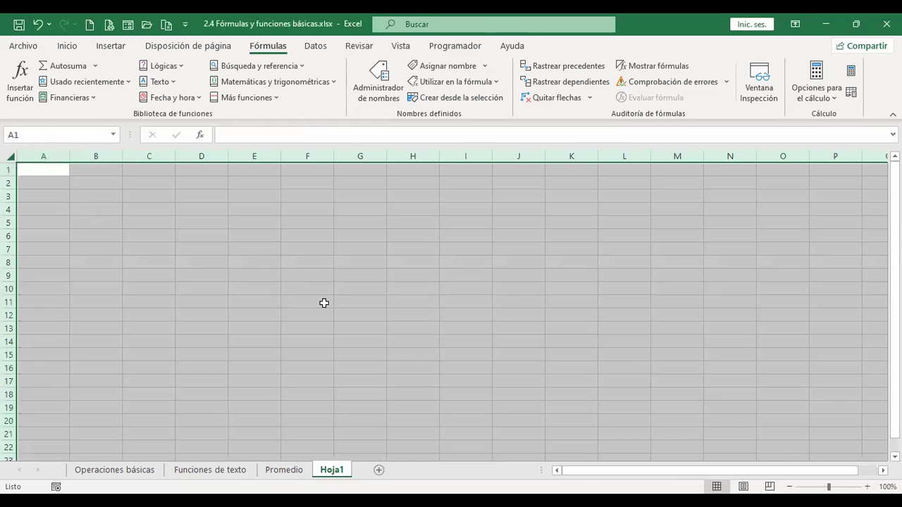
scroll(324, 304, up, 2)
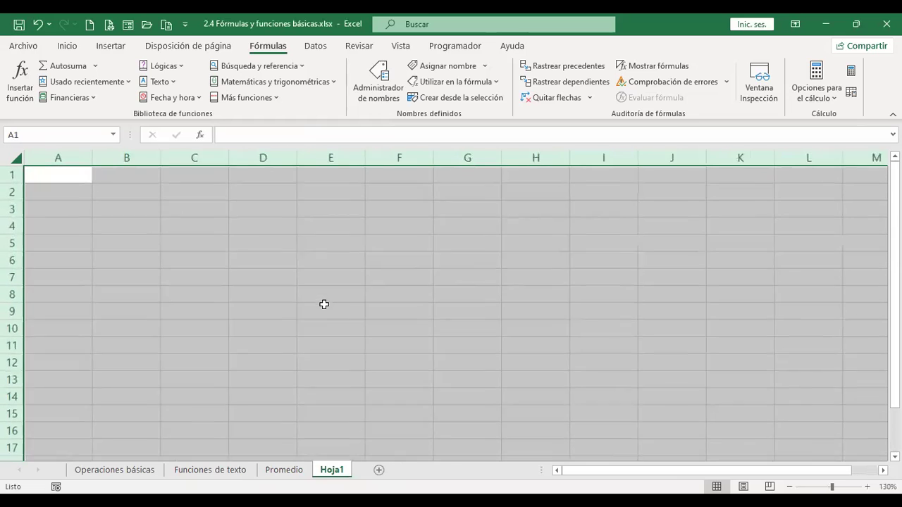
click(62, 50)
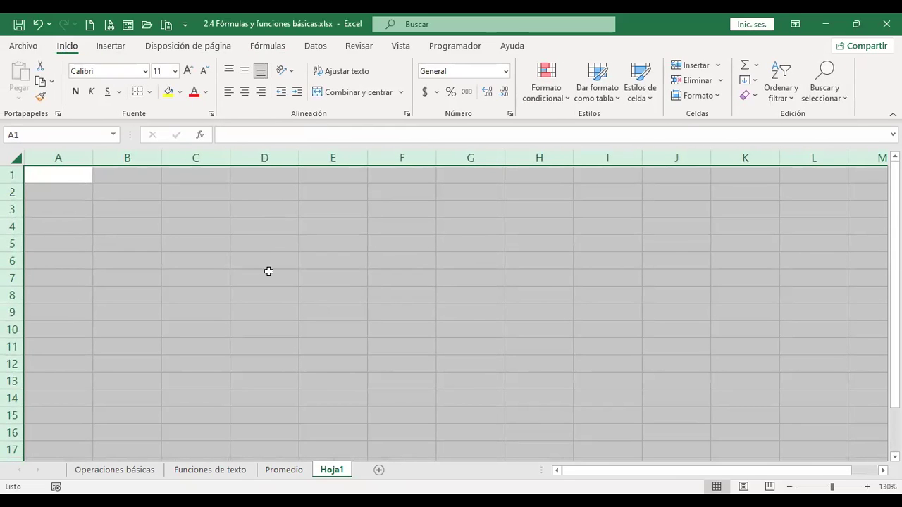
click(187, 71)
click(188, 70)
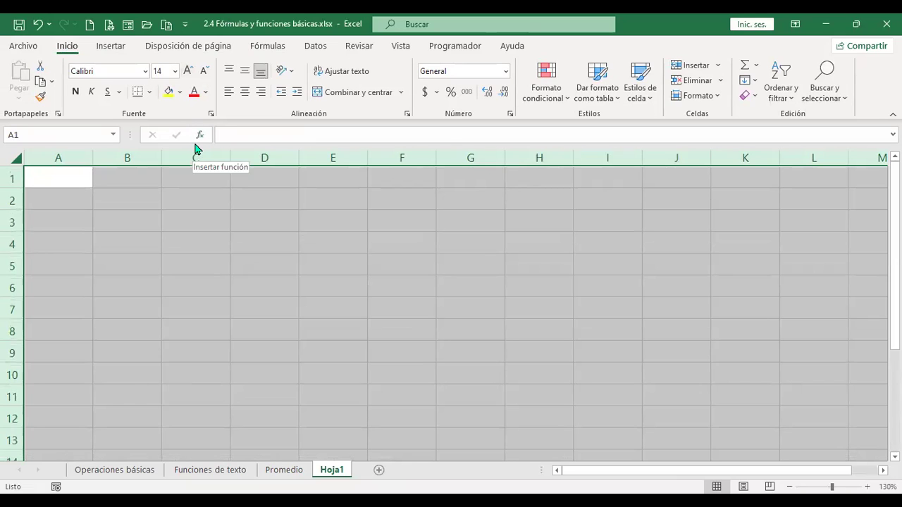
Step: Enter the code C-01 in cell A1 of the new sheet
click(80, 181)
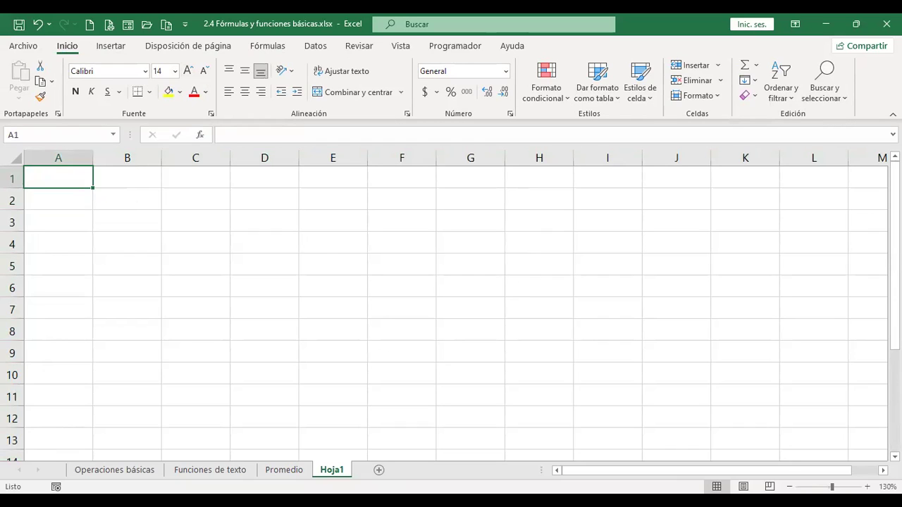
text(C)
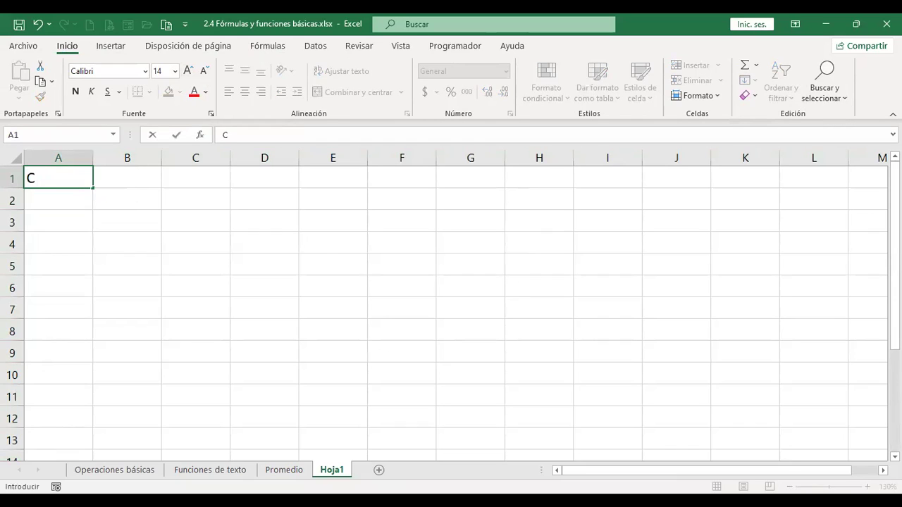
text(-01)
key(Return)
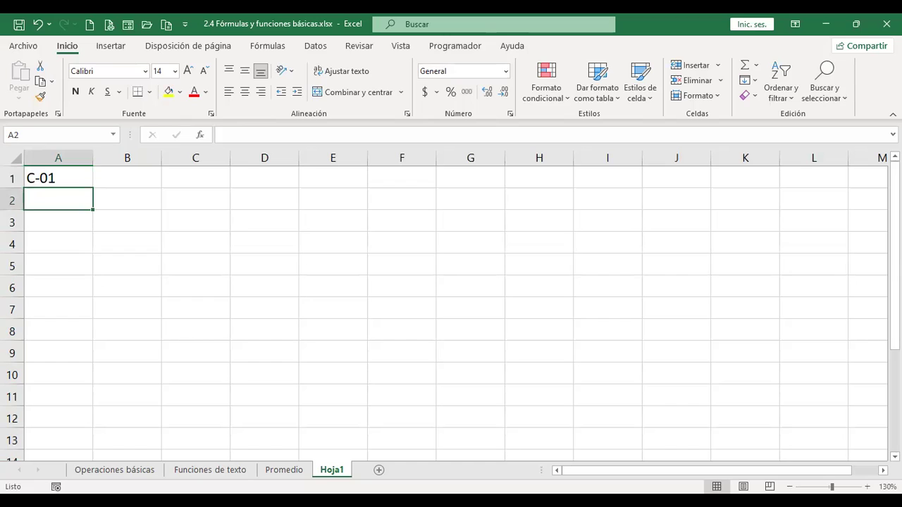
click(58, 178)
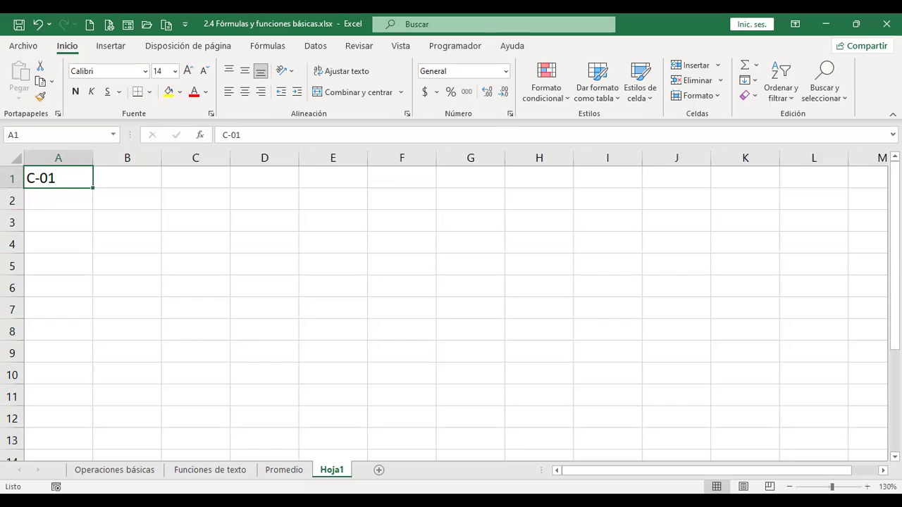
Step: Enter a person's first name in B1 beside the code
click(127, 177)
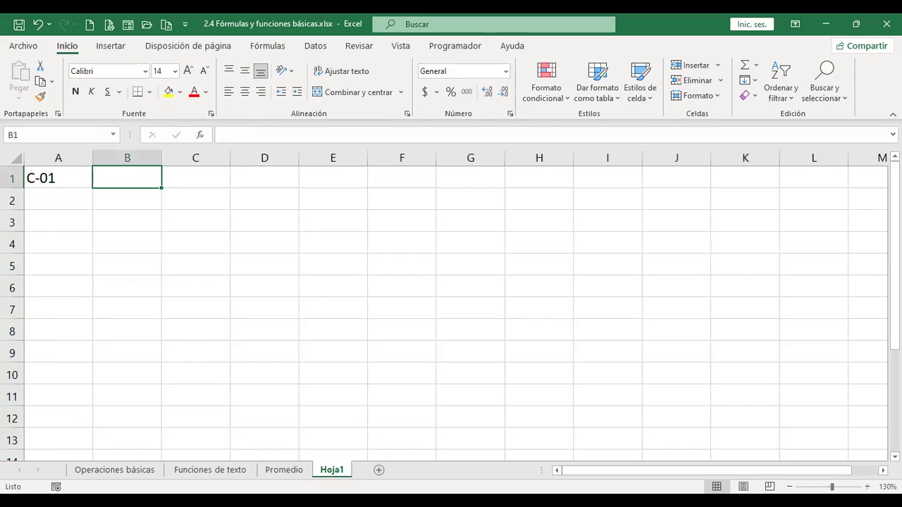
text(Willoam)
key(BackSpace)
key(BackSpace)
key(BackSpace)
text(iam)
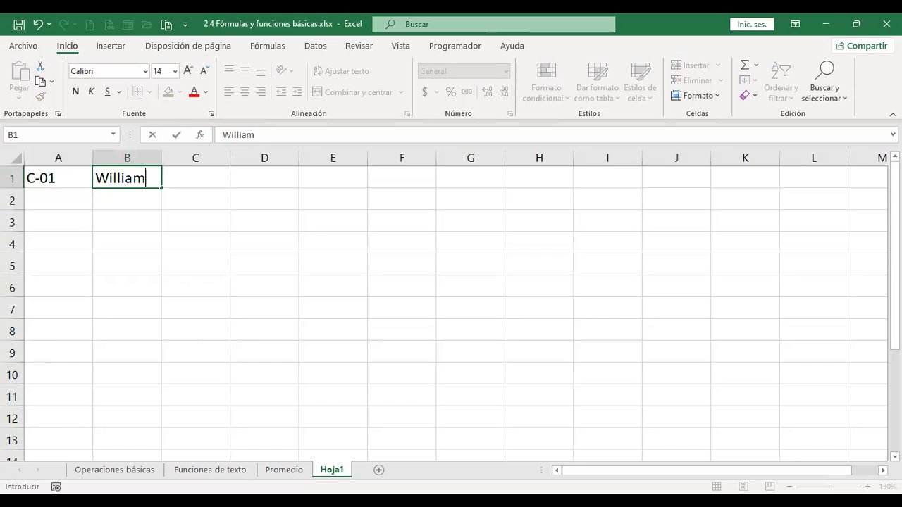
key(Return)
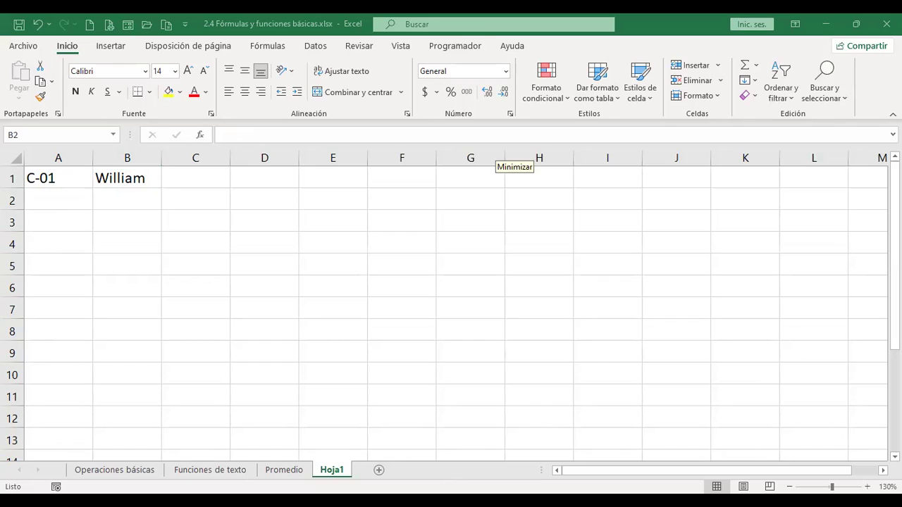
click(127, 208)
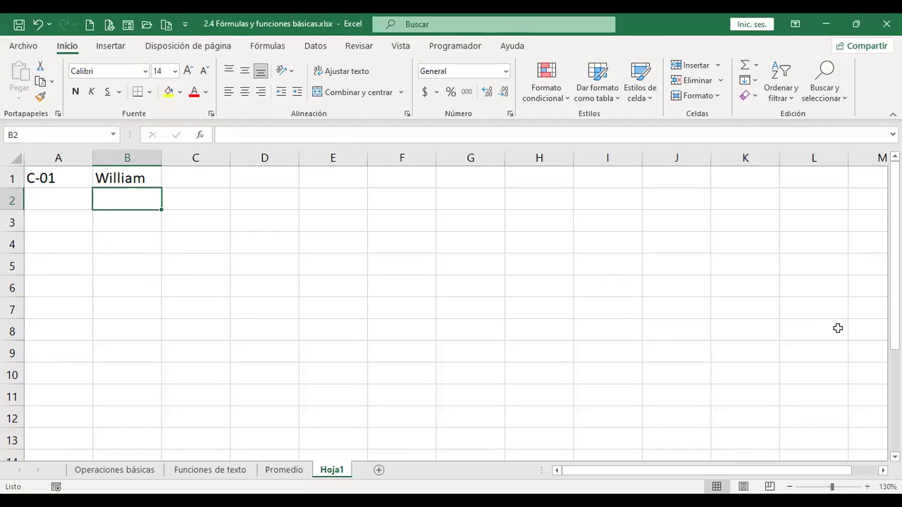
text(+)
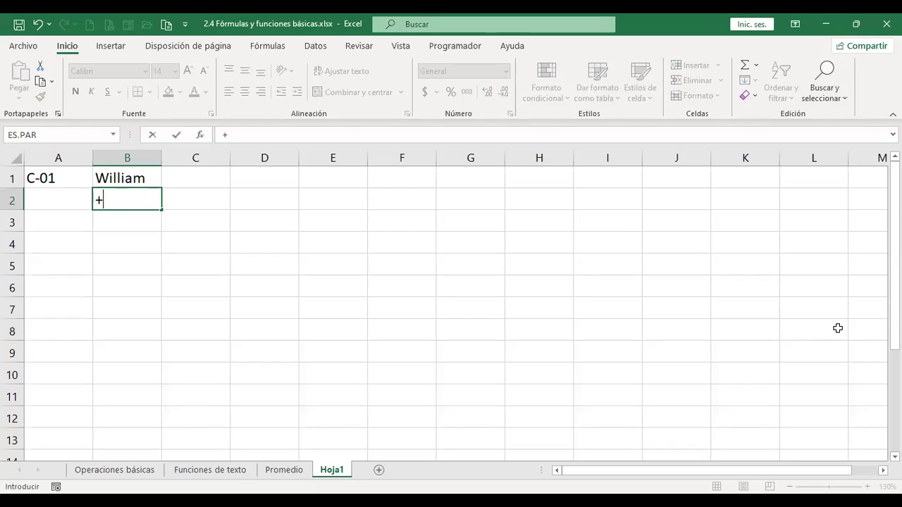
key(Escape)
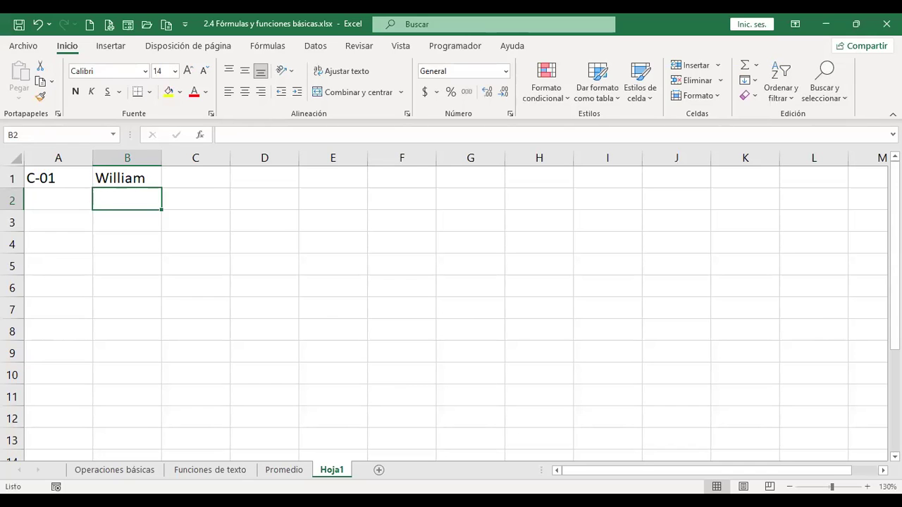
Step: On the Funciones de texto sheet, enter the code C01 in A6 beside the first name in the list
click(103, 472)
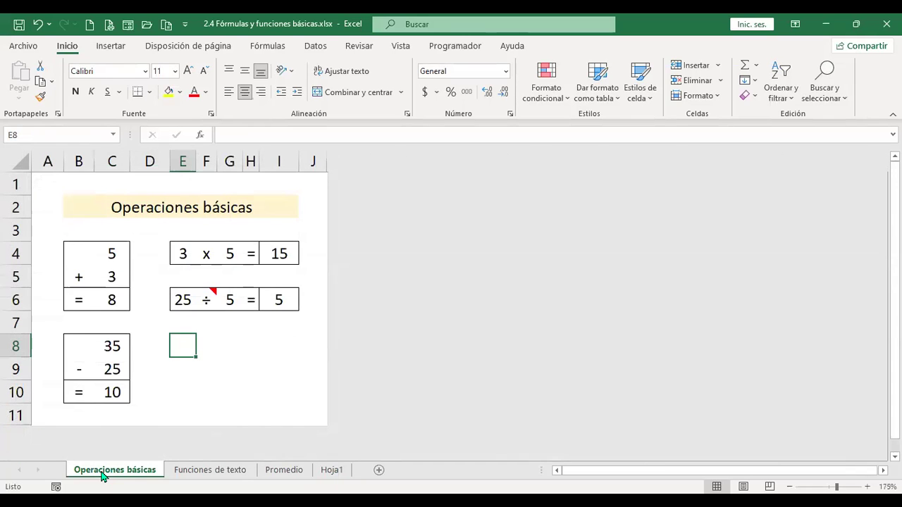
click(200, 475)
scroll(518, 348, up, 4)
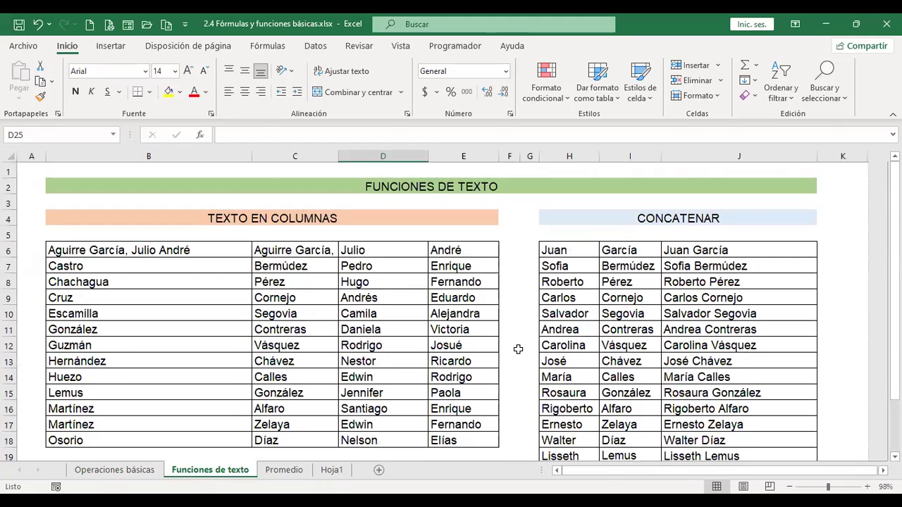
scroll(518, 349, down, 2)
scroll(518, 349, down, 2)
scroll(519, 348, up, 4)
click(31, 251)
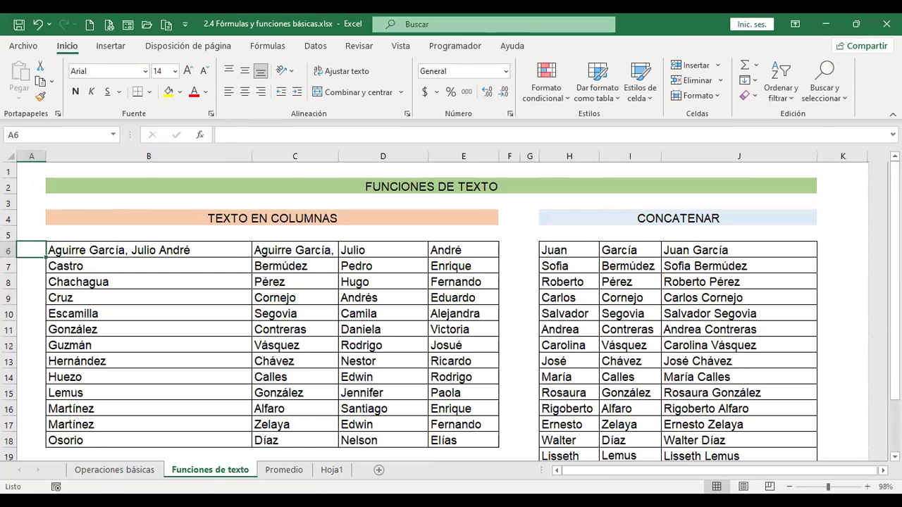
text(C01)
key(Return)
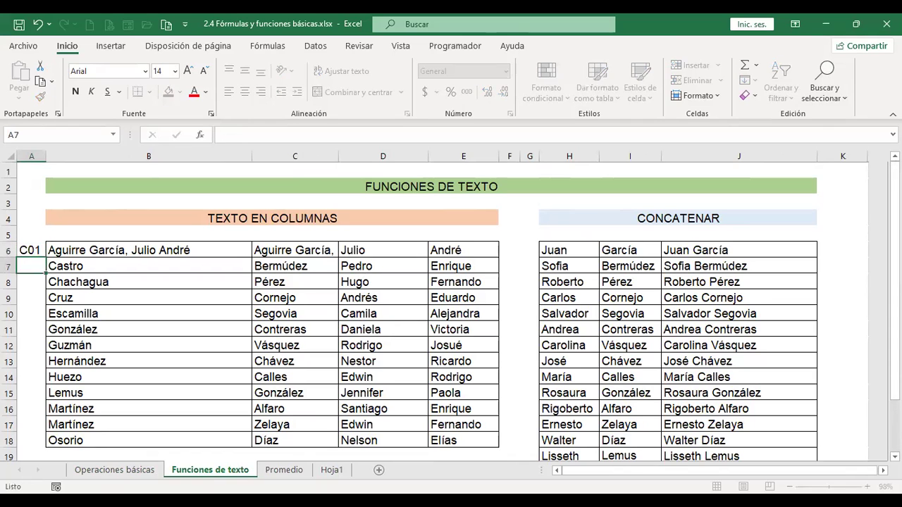
Step: Enter the code C02 in A7 and fill the code series down beside the names to C13 in A18
click(31, 251)
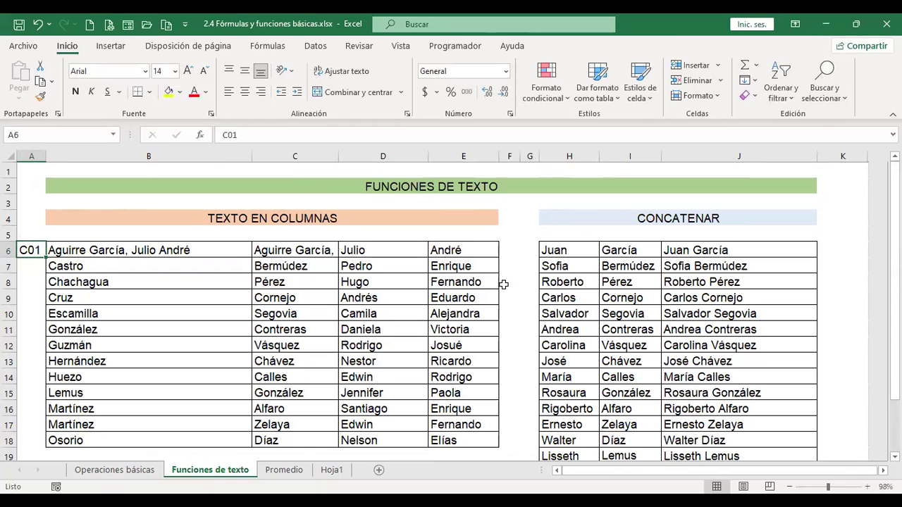
scroll(498, 284, down, 1)
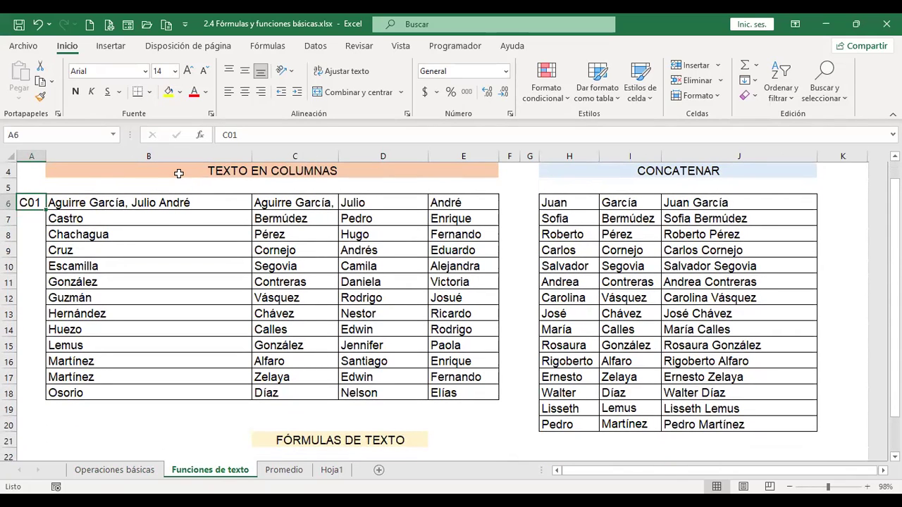
key(Down)
text(C02)
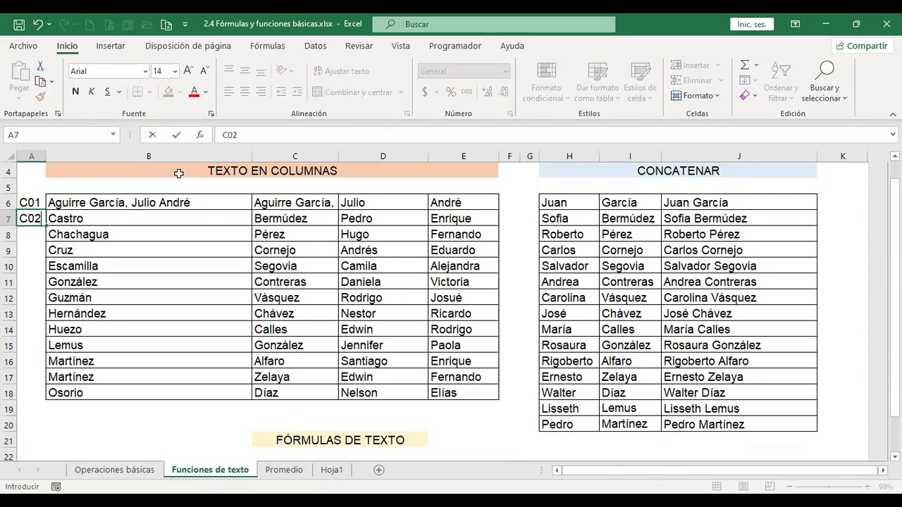
key(Return)
drag(28, 204, 28, 218)
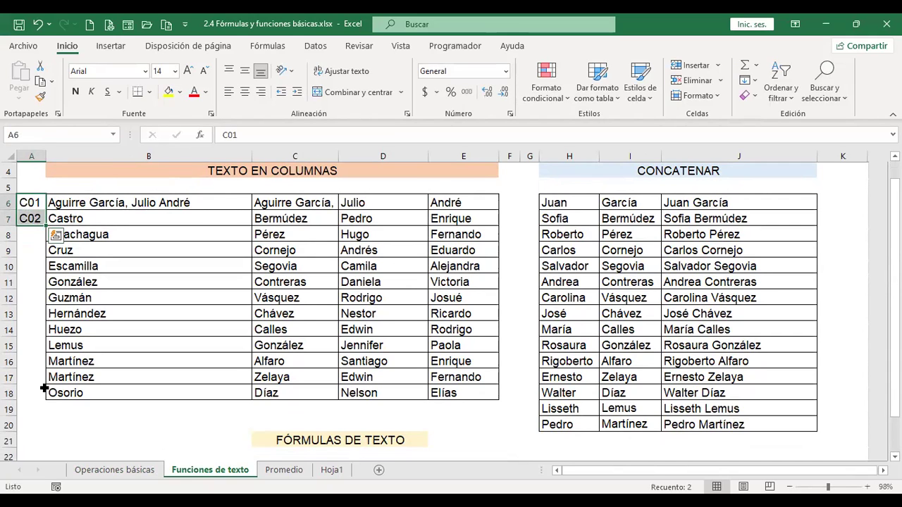
drag(44, 391, 42, 395)
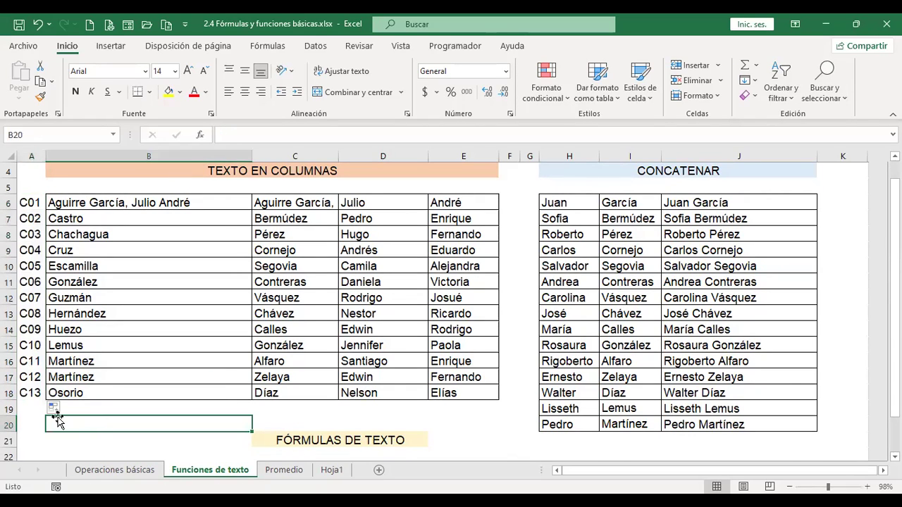
Step: Enter C01 in A20 below the list as the code to look up
click(31, 421)
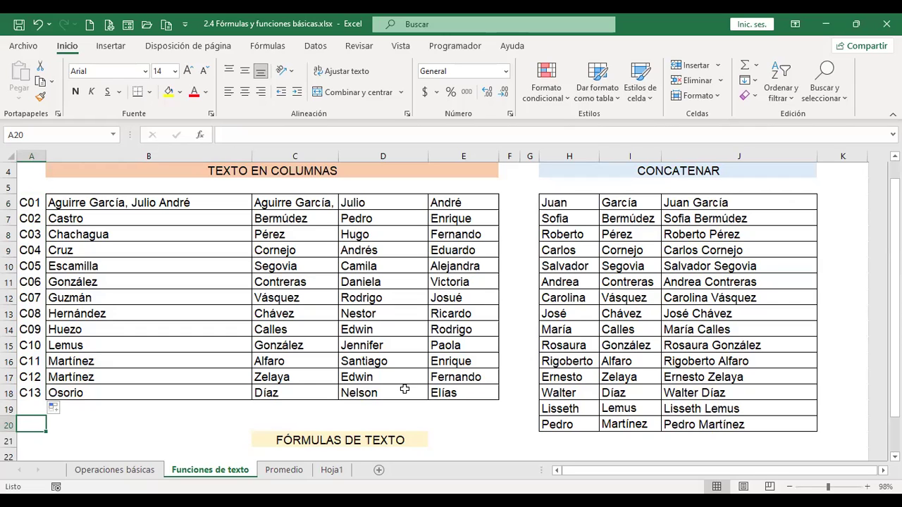
text(C01)
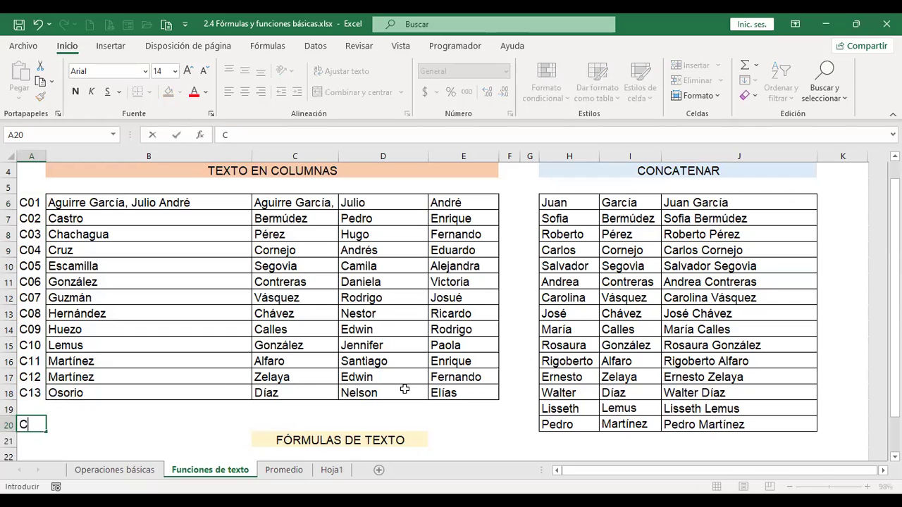
key(Return)
key(Up)
Step: In B20, enter a BUSCARV formula that looks up A20 in the range A6:B18 with column index 1
key(Right)
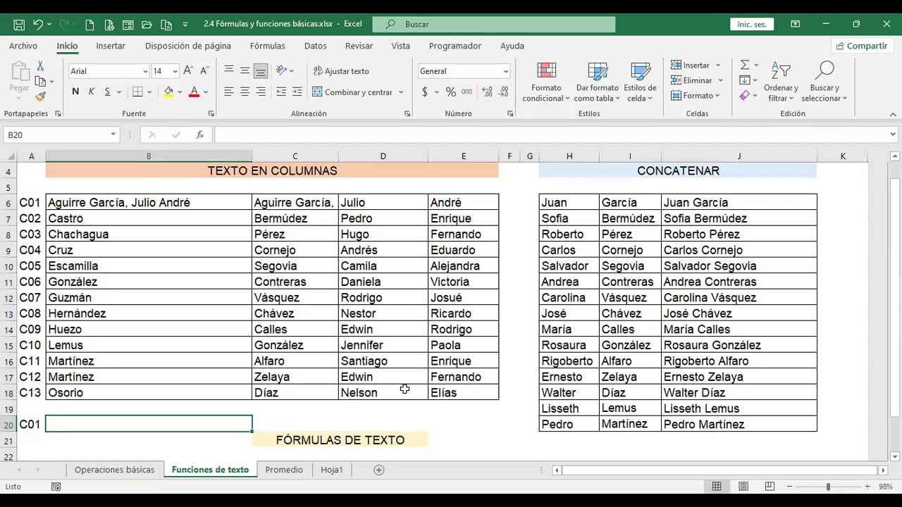
text(+b)
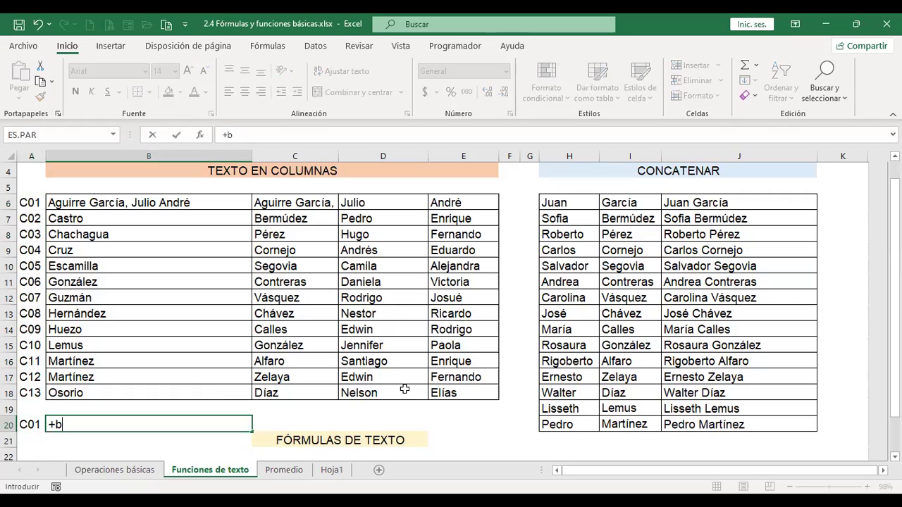
text(usc)
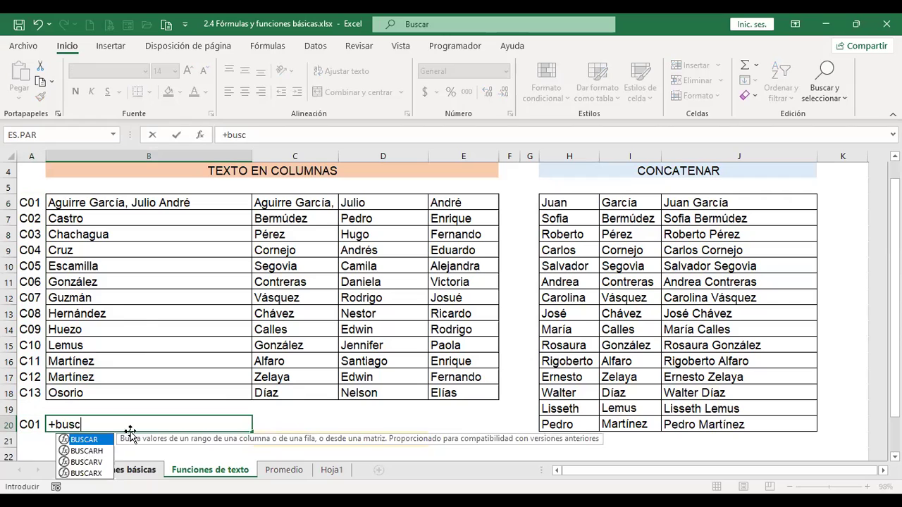
double_click(89, 462)
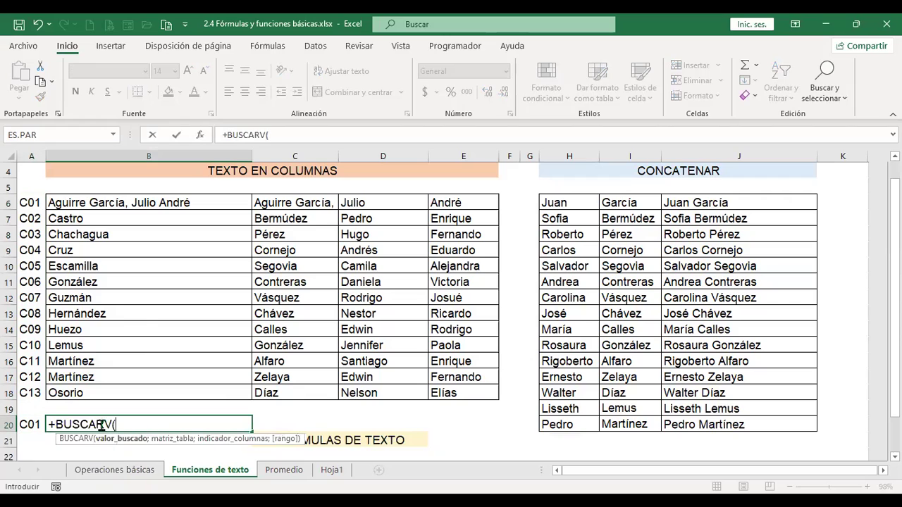
click(31, 424)
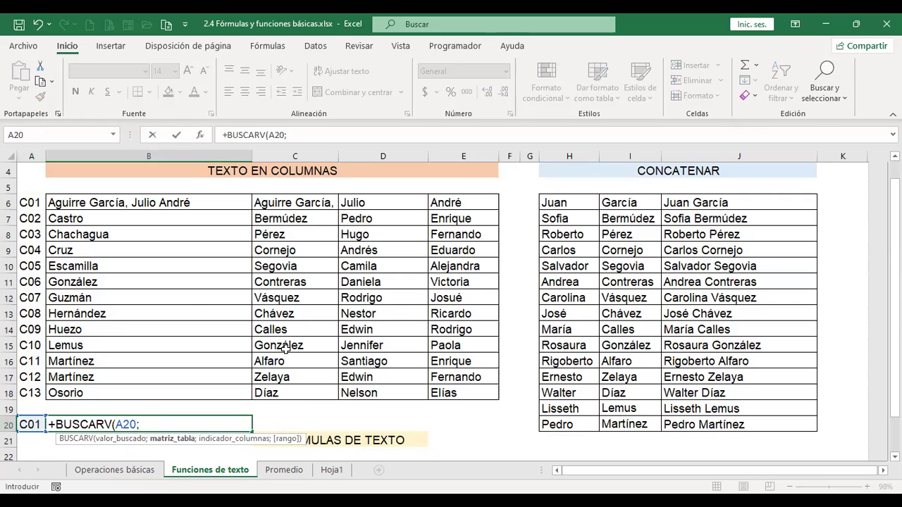
text(;)
click(56, 204)
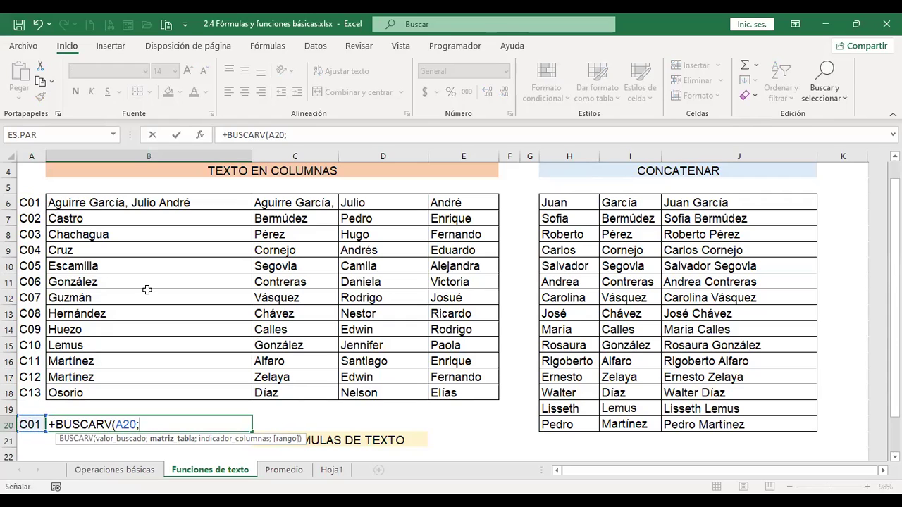
drag(135, 395, 136, 394)
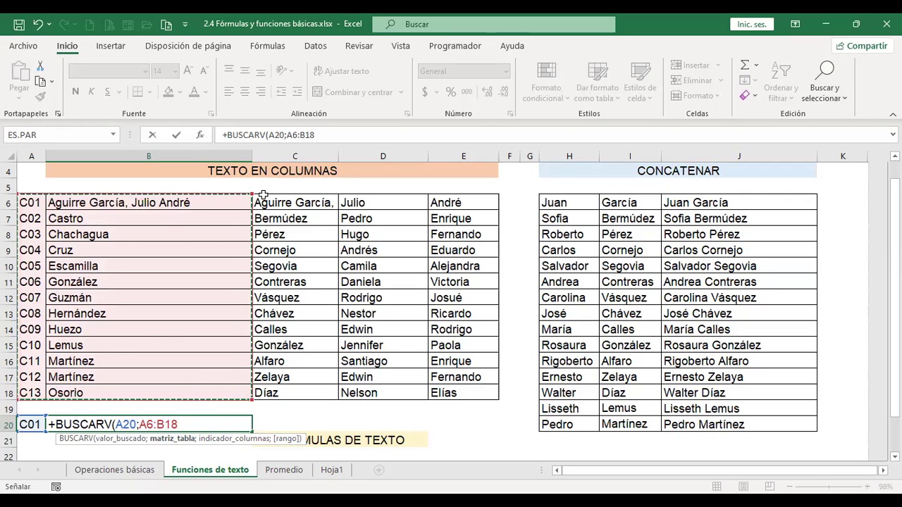
text(;)
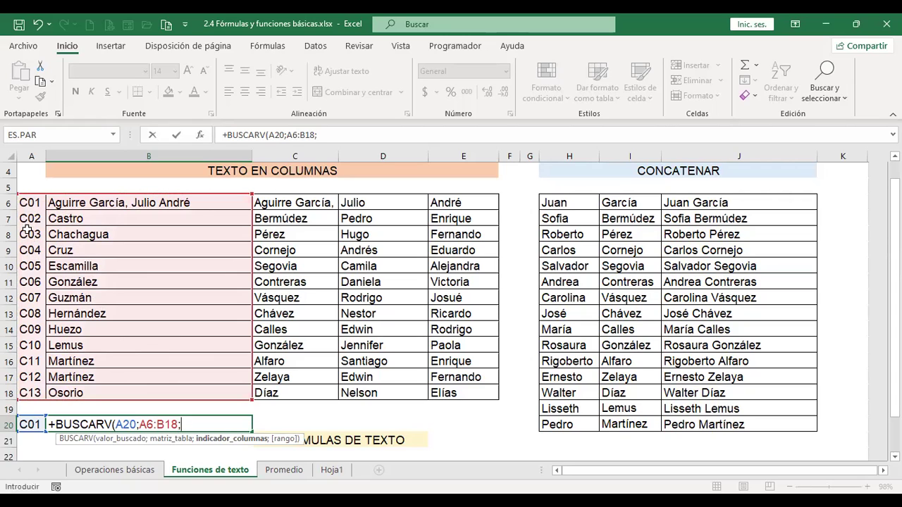
text(1)
key(ctrl+Return)
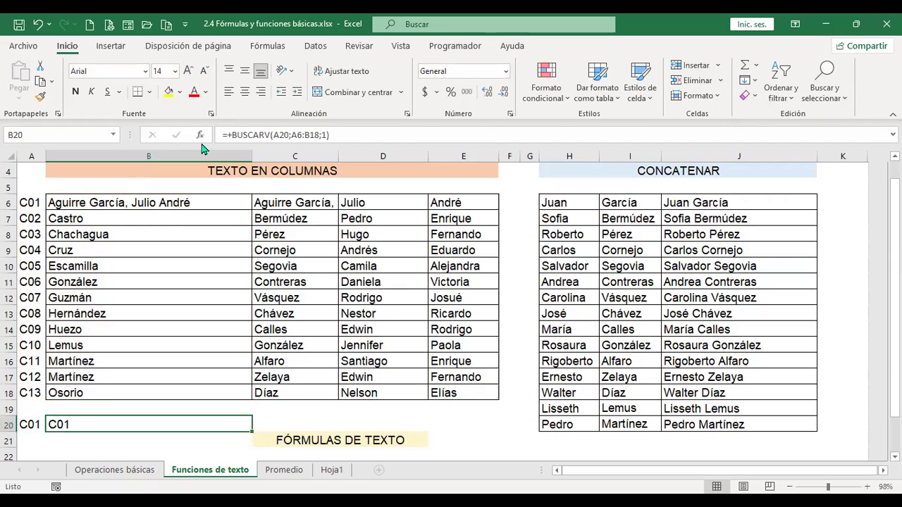
Step: Review the arguments of the BUSCARV formula in B20 and set its column index to 2
key(F2)
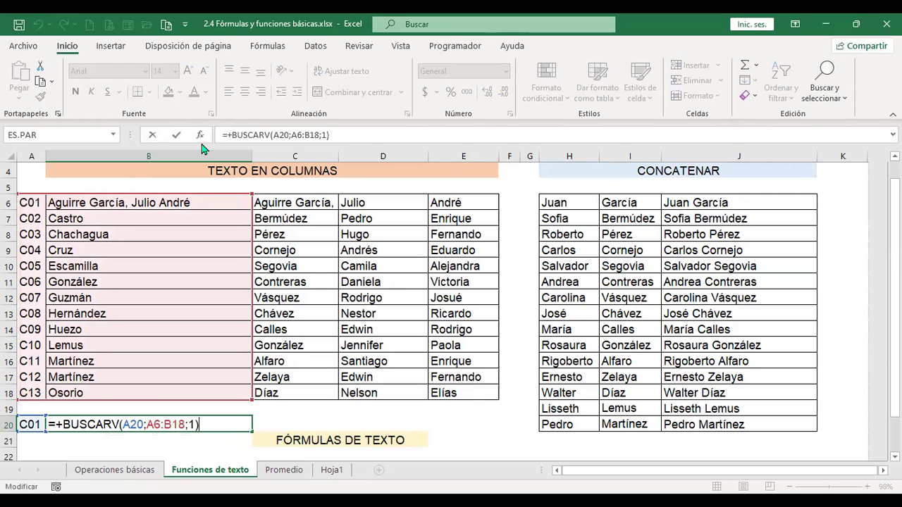
click(130, 425)
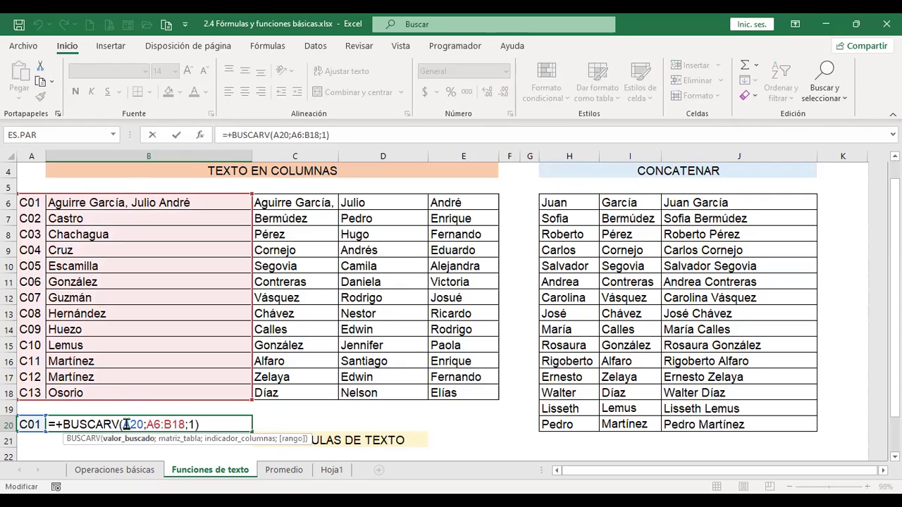
click(162, 425)
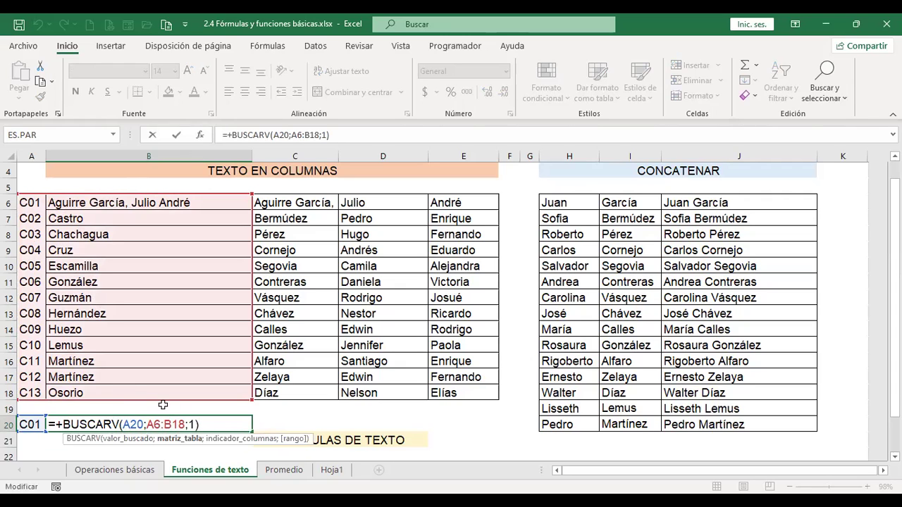
click(193, 424)
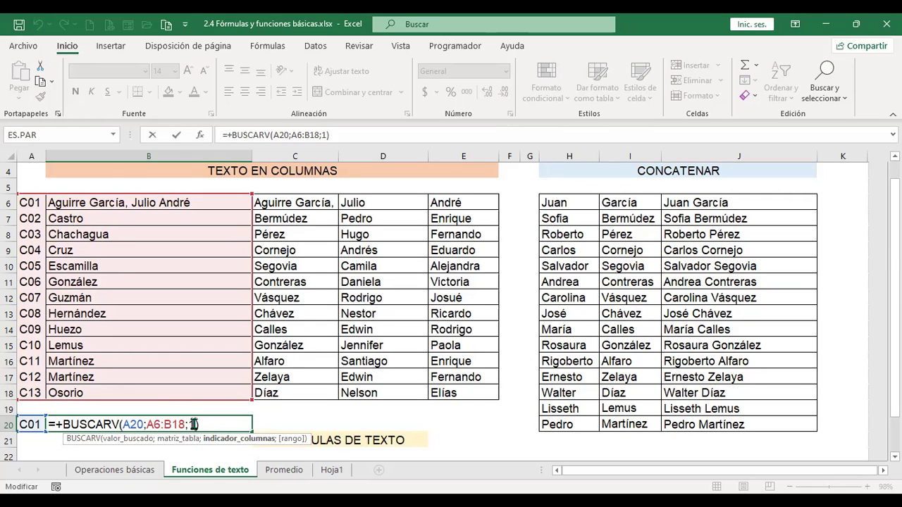
click(129, 424)
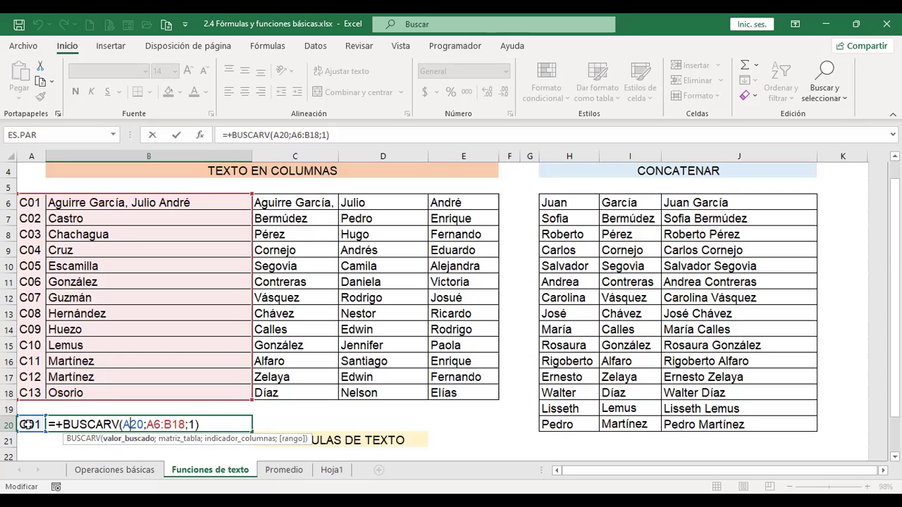
click(164, 424)
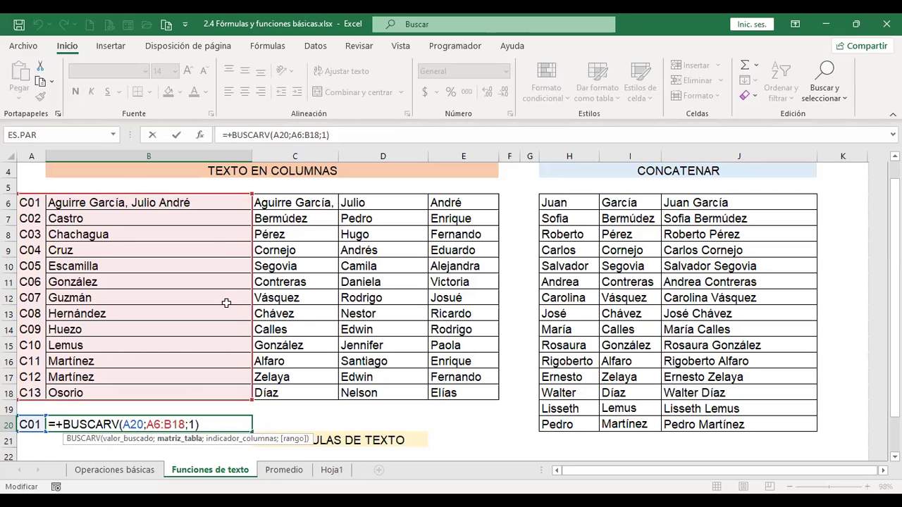
click(191, 424)
key(BackSpace)
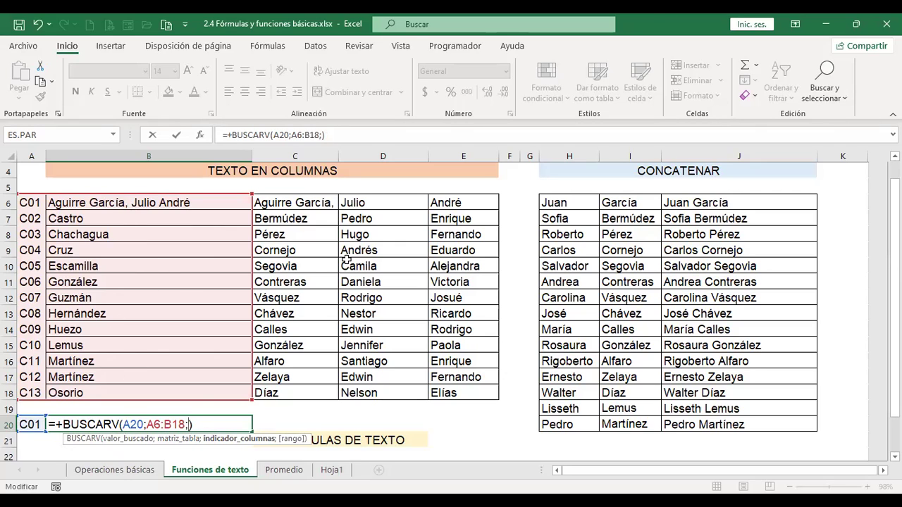
text(2)
key(Return)
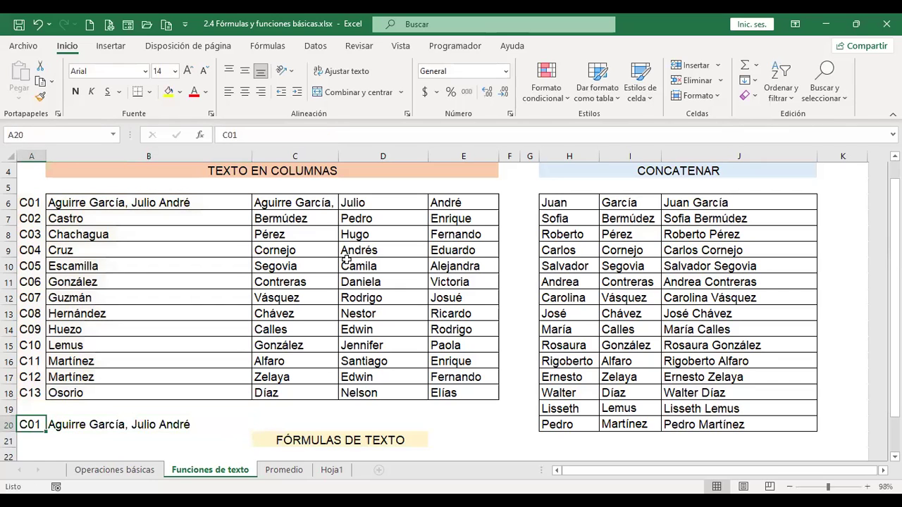
Step: Test the lookup by entering the codes C04 and C11 one after the other in A20
text(C04)
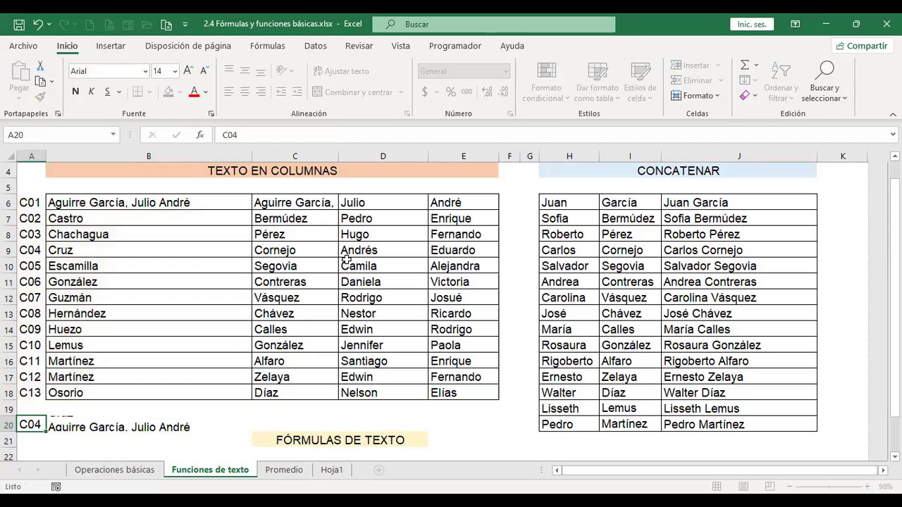
key(Return)
key(Up)
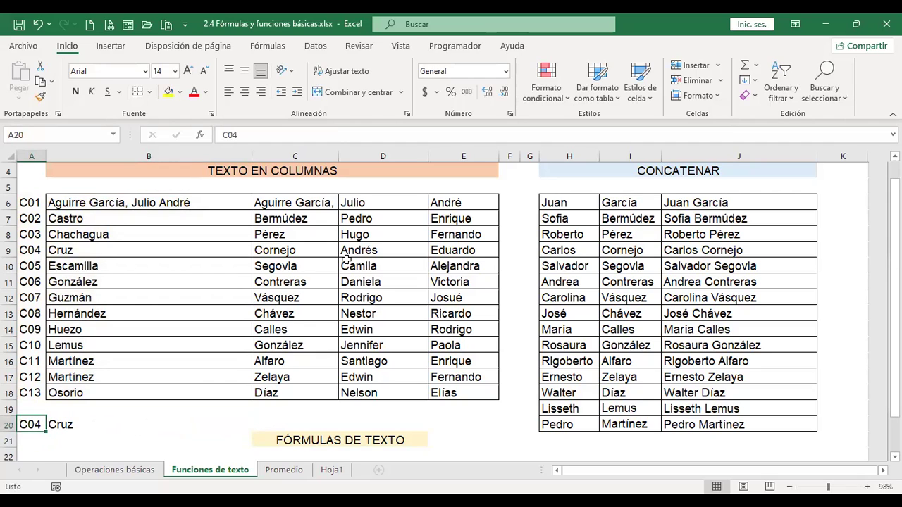
text(C11)
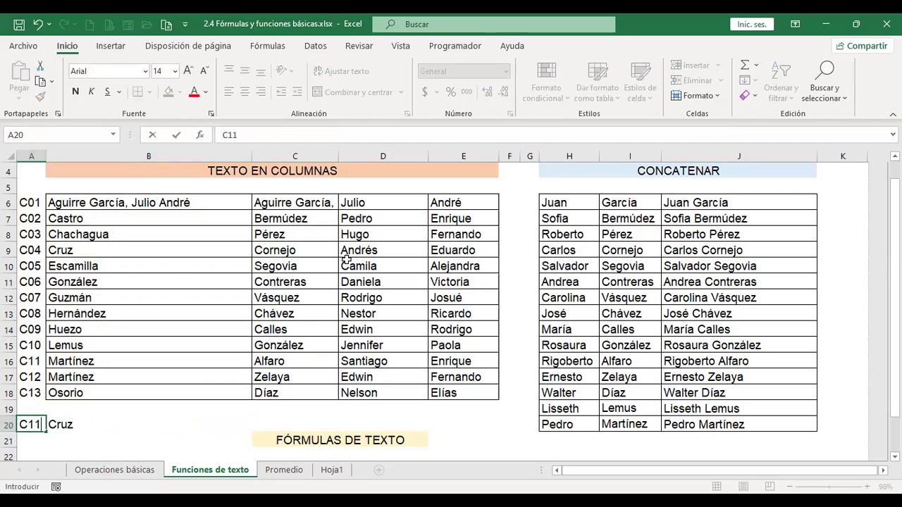
key(Return)
key(Up)
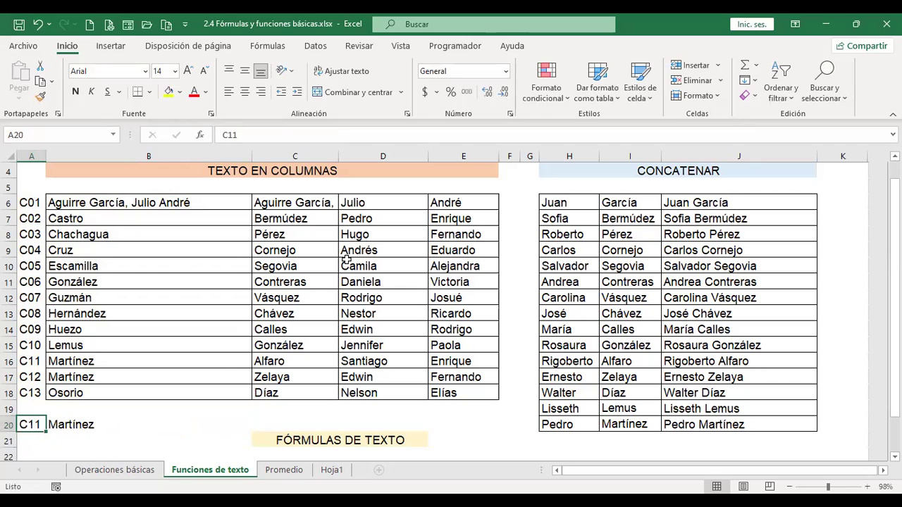
Step: Examine the cell references in the lookup formula in B20 without changing it
key(Right)
key(F2)
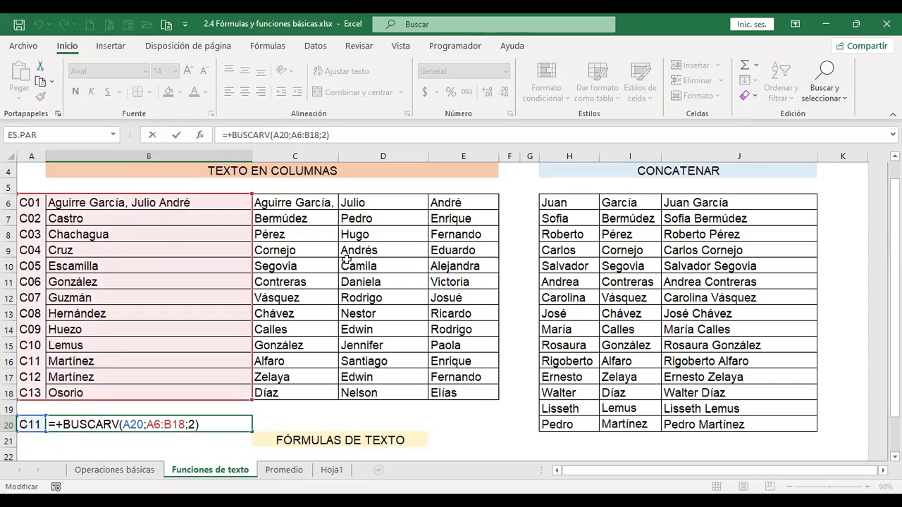
key(Escape)
key(Left)
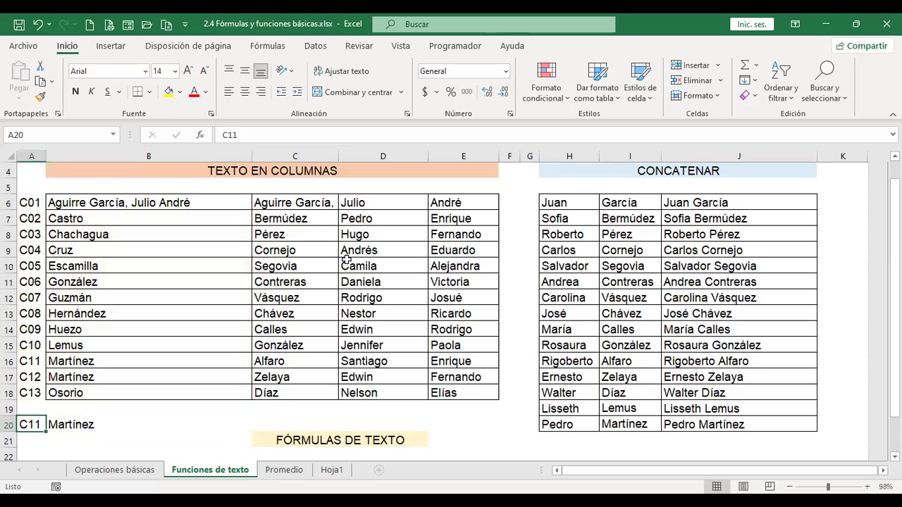
Step: Set the lookup code in A20 to C13 and check the result cell B20
text(C13)
key(Return)
key(Up)
key(Right)
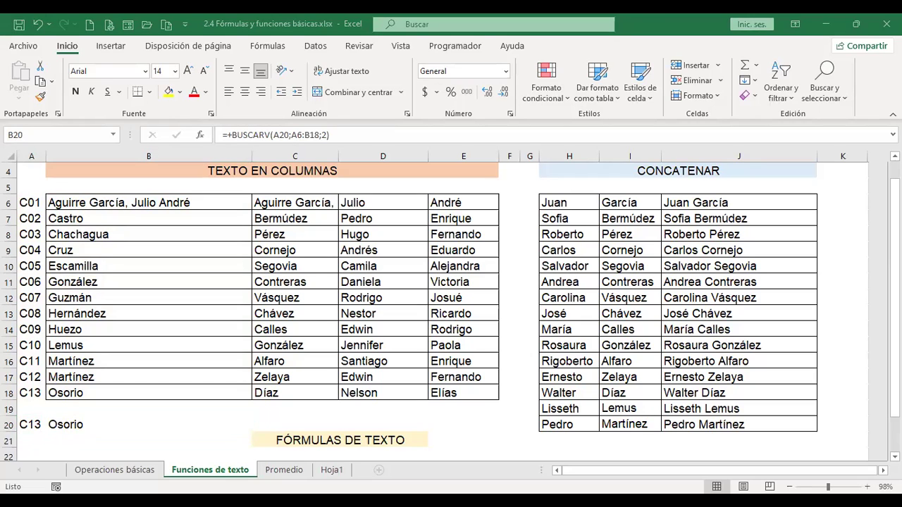
click(88, 427)
click(115, 426)
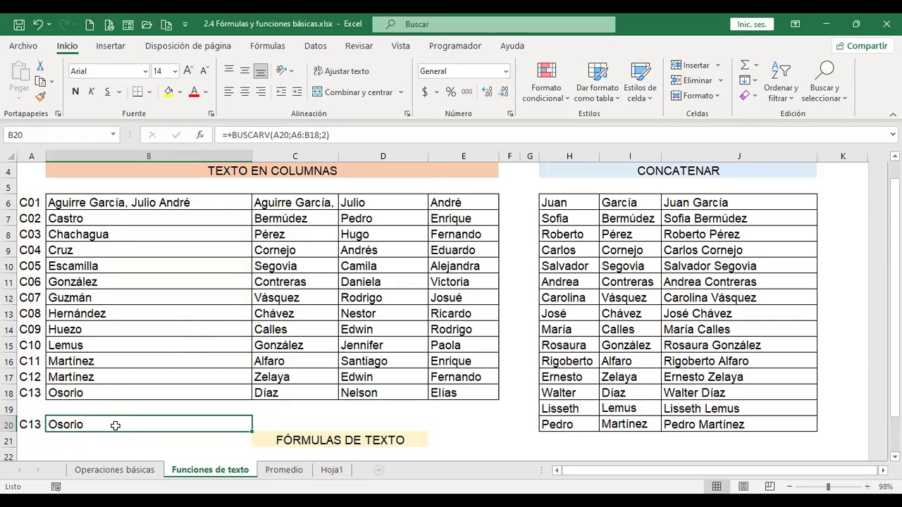
click(33, 425)
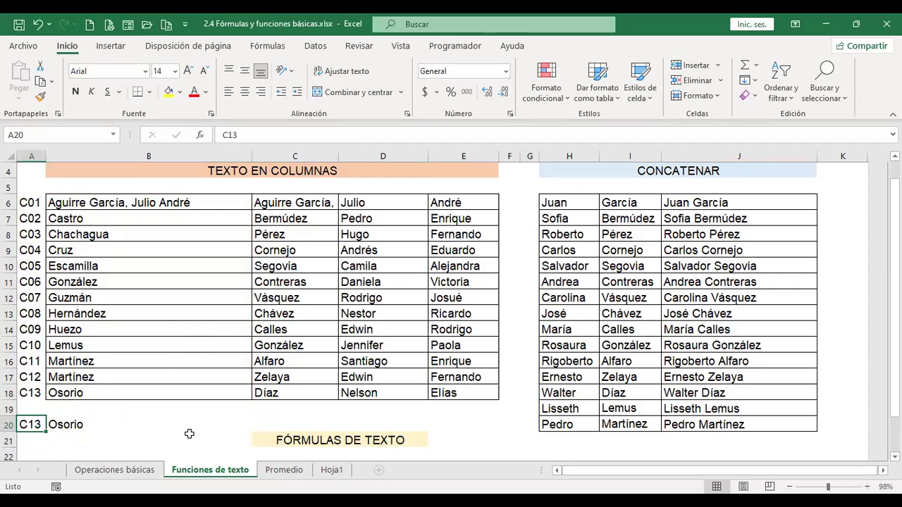
Step: Look over the Funciones de texto and Promedio sheets and return to Hoja1
click(334, 473)
click(206, 472)
click(297, 471)
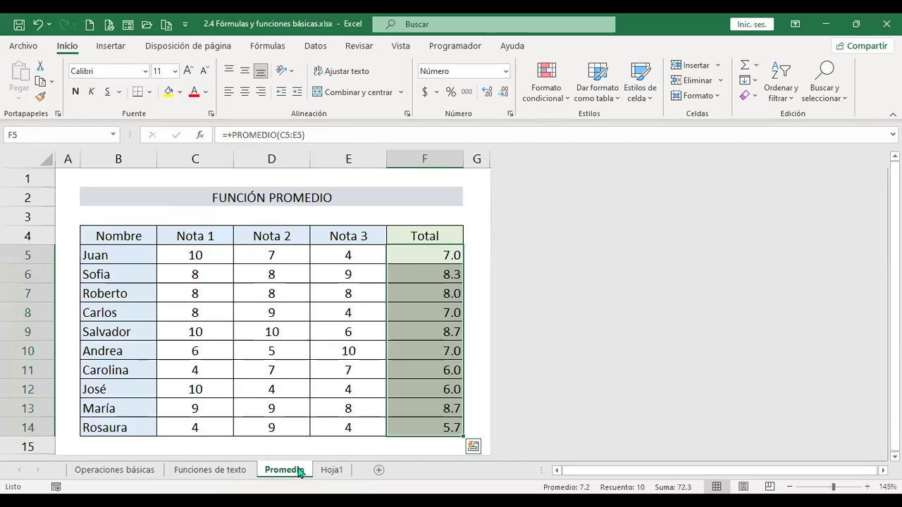
click(325, 475)
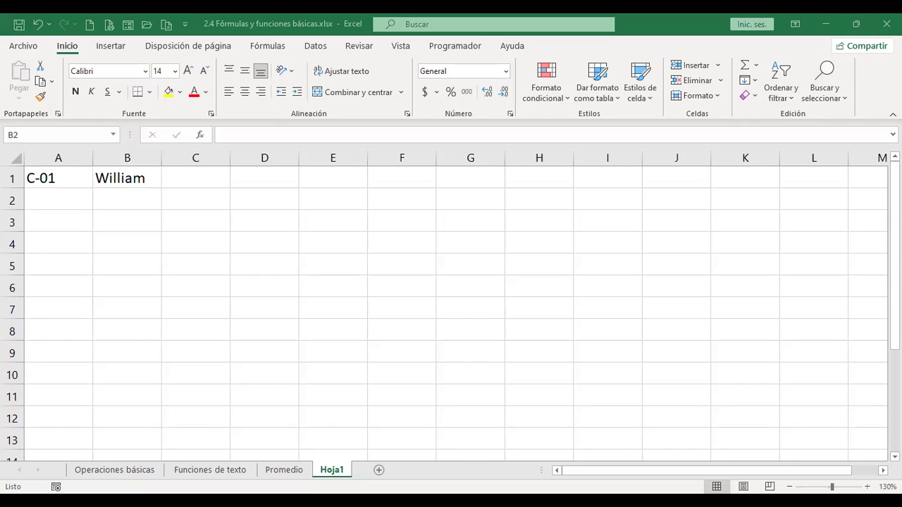
Step: Replace the content of A1 with the title "Jerarquía de operadores" and clear the name in B1
drag(64, 171, 233, 190)
text(Je)
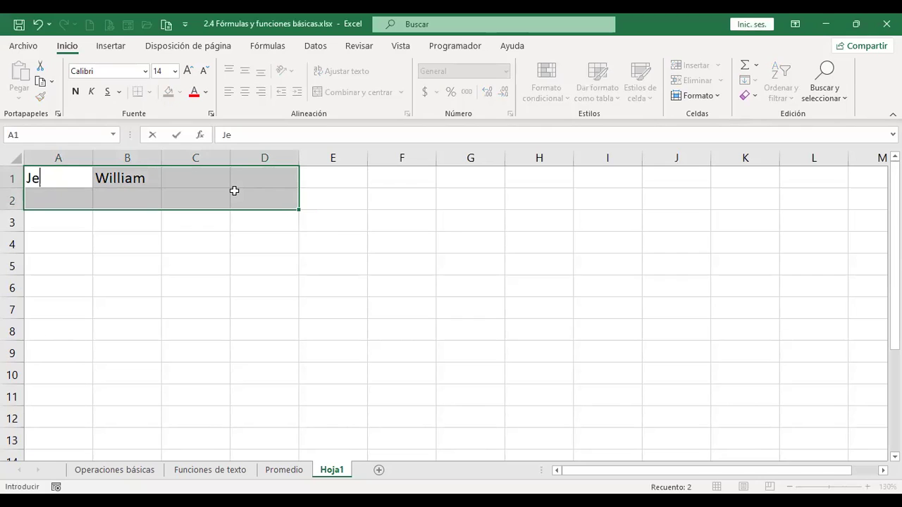
text(rarquía de )
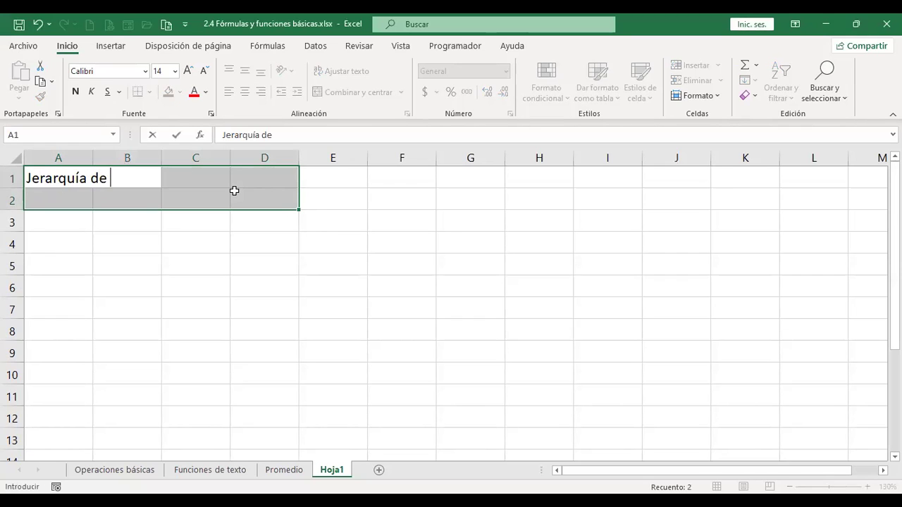
text(operadores)
key(Return)
key(Up)
key(Right)
key(Delete)
Step: Enter the label "Potencia" in A3 and its operator symbol ^ in B3
key(Left)
key(Down)
key(Down)
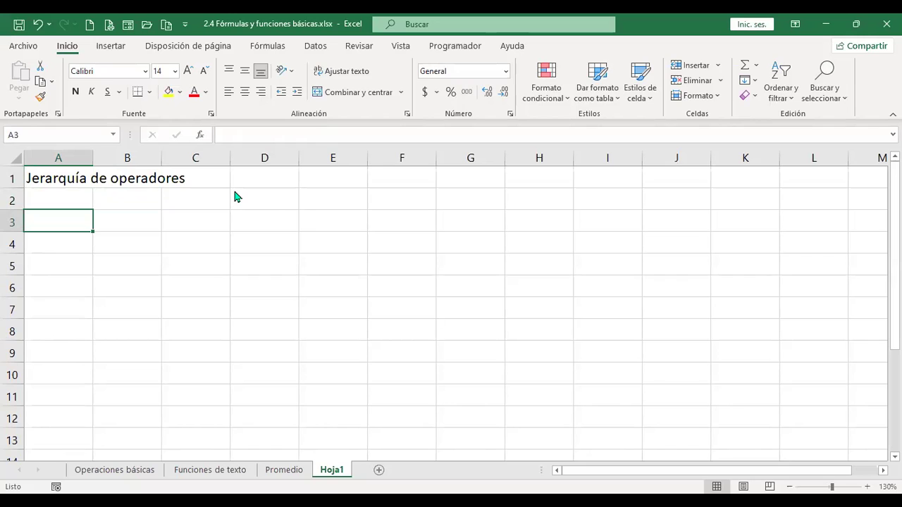
text(Poteni)
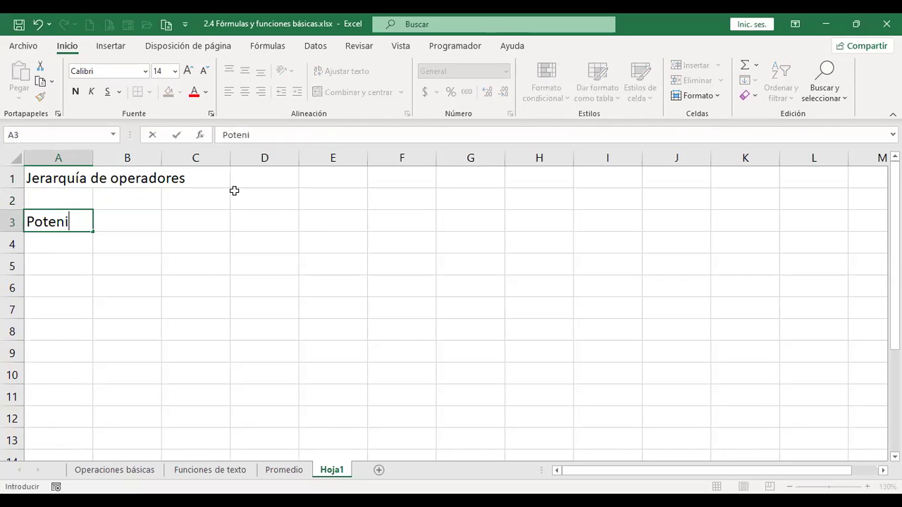
key(BackSpace)
text(cia)
key(Return)
key(Up)
key(Right)
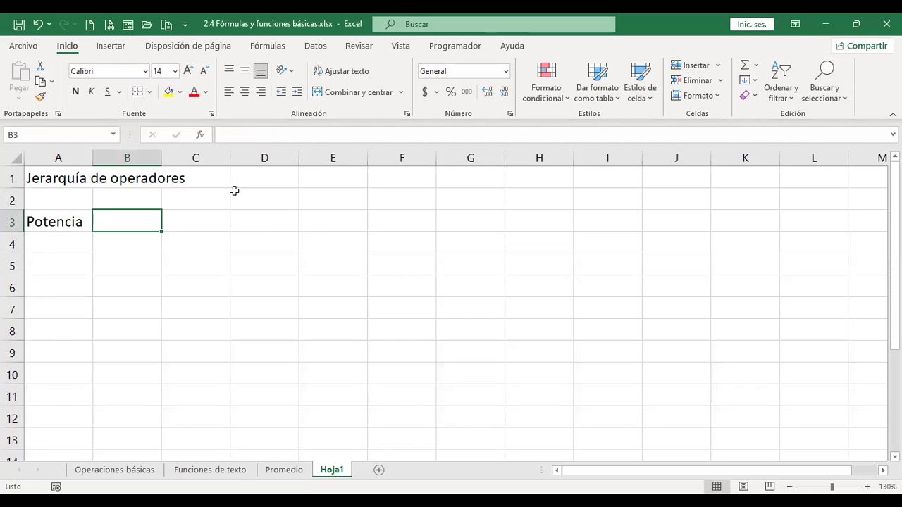
text(^)
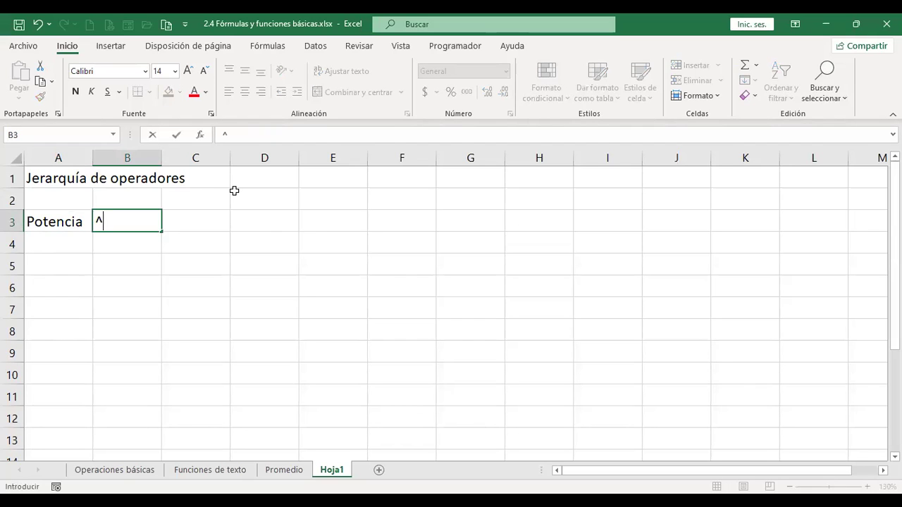
key(Return)
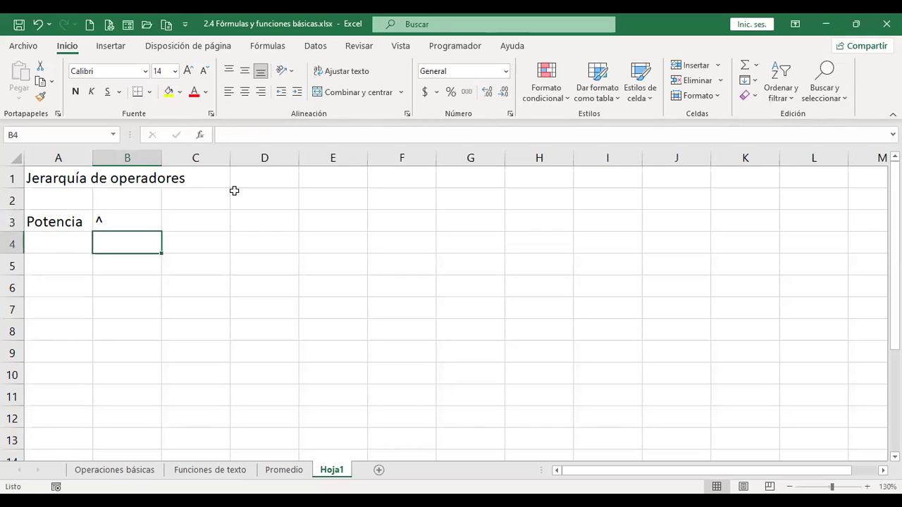
Step: Note the key combination "Alt + 94" in C3 beside the power operator
key(Up)
key(Right)
text(Alt )
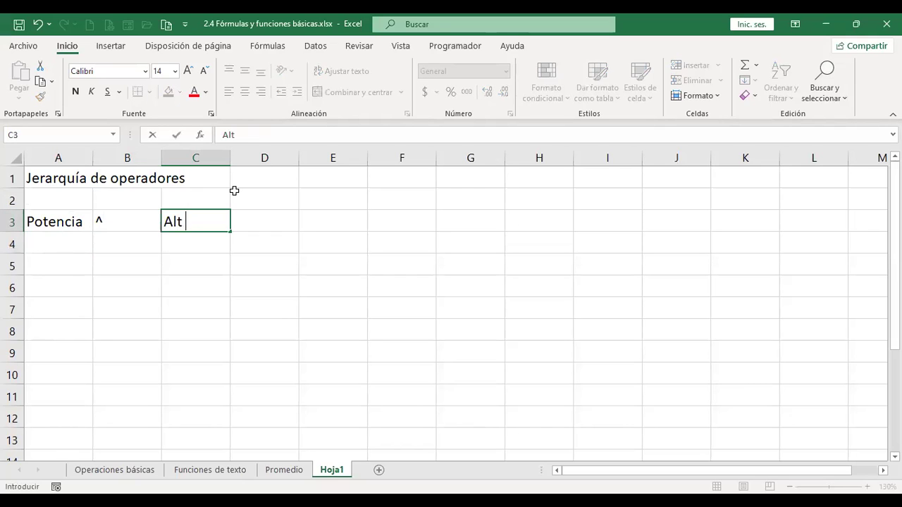
text(+ 94)
key(Return)
Step: Enter the sample numbers 2 in D3 and 4 in E3
key(Left)
key(Right)
key(Up)
key(Right)
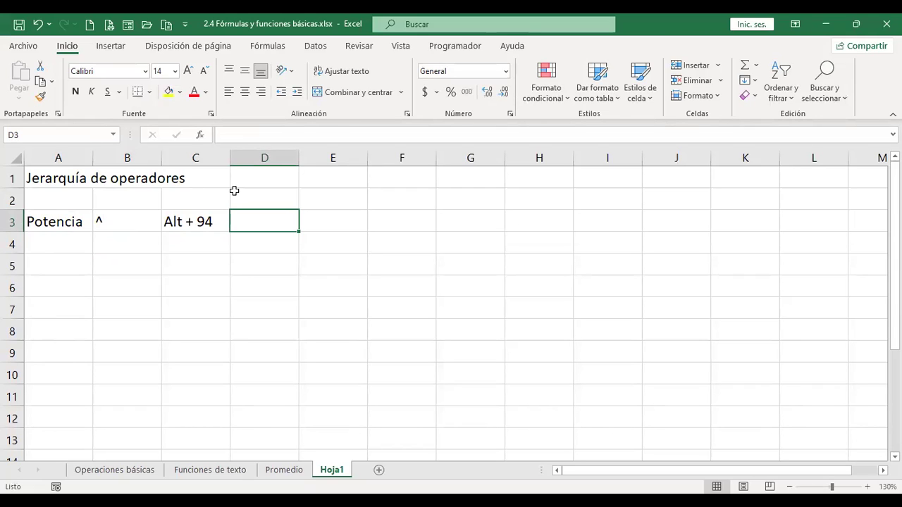
text(2)
key(Tab)
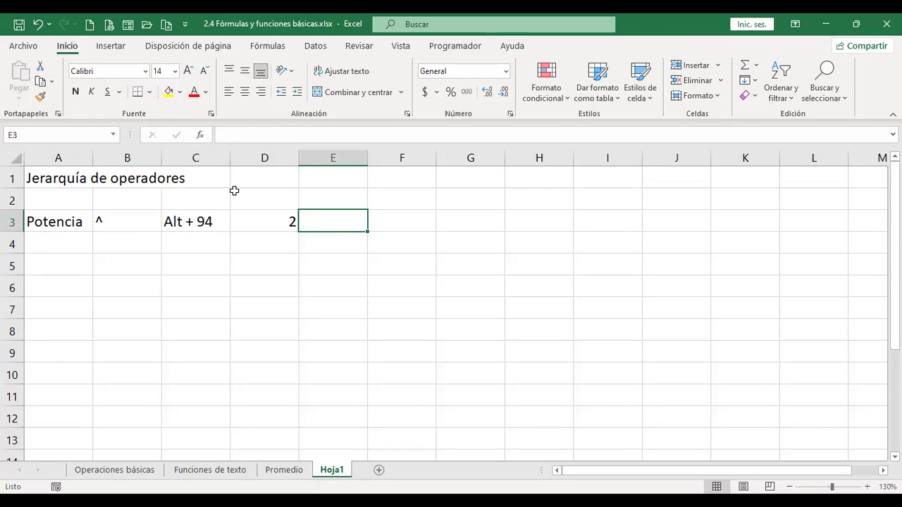
text(4)
key(Left)
Step: Enter a formula in D4 that raises 2 to the power of 2
key(Down)
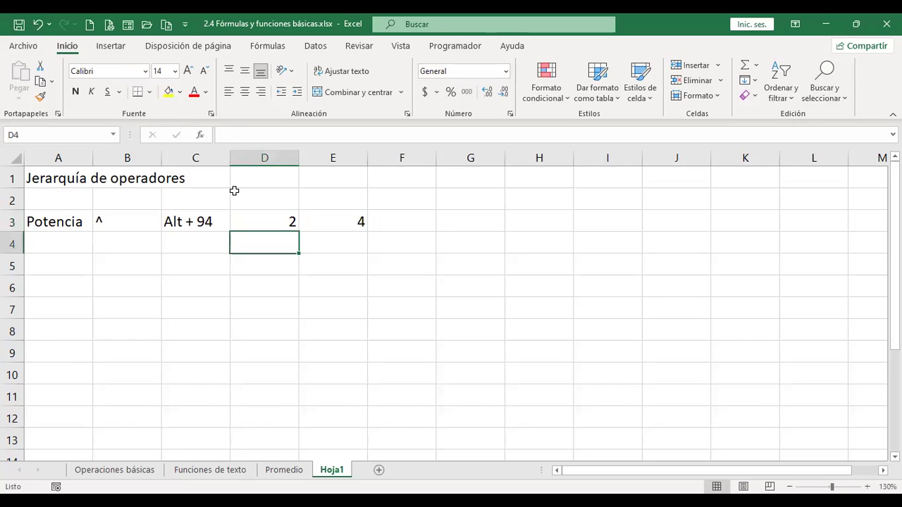
text(+)
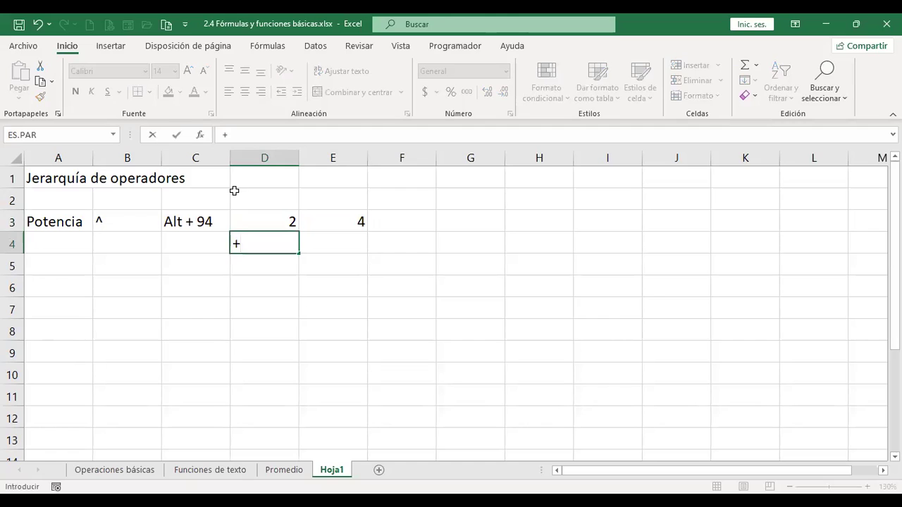
text(2^2)
key(Return)
Step: Change the base in D4's power formula to 4 so that it reads =4^2
key(Up)
key(F2)
key(Home)
key(Right)
key(Delete)
text(4)
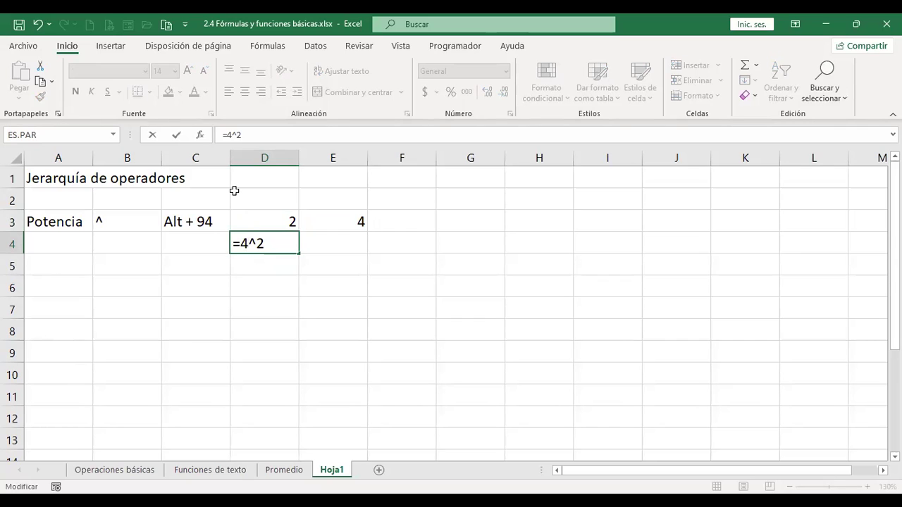
key(Return)
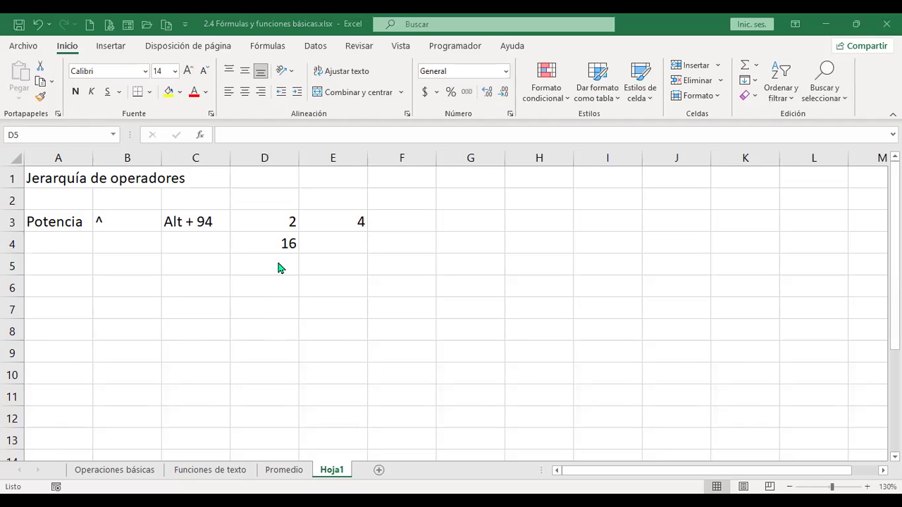
click(127, 218)
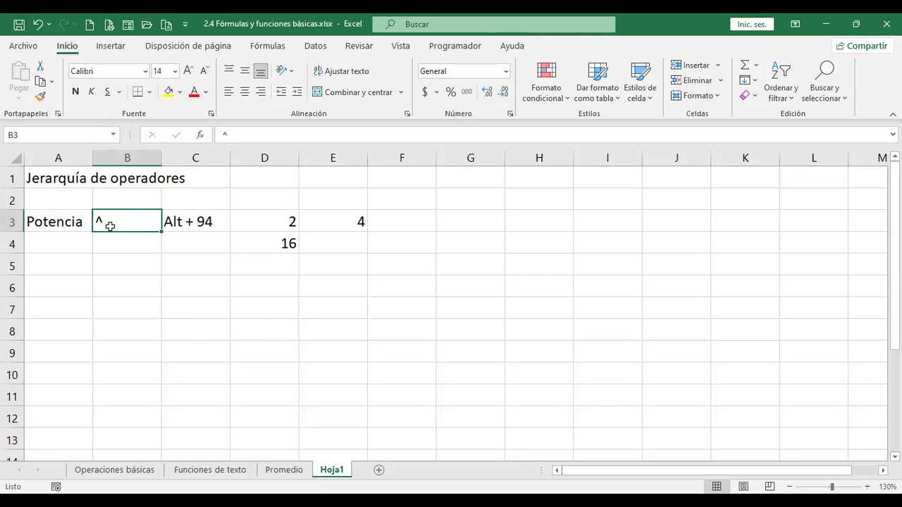
click(69, 242)
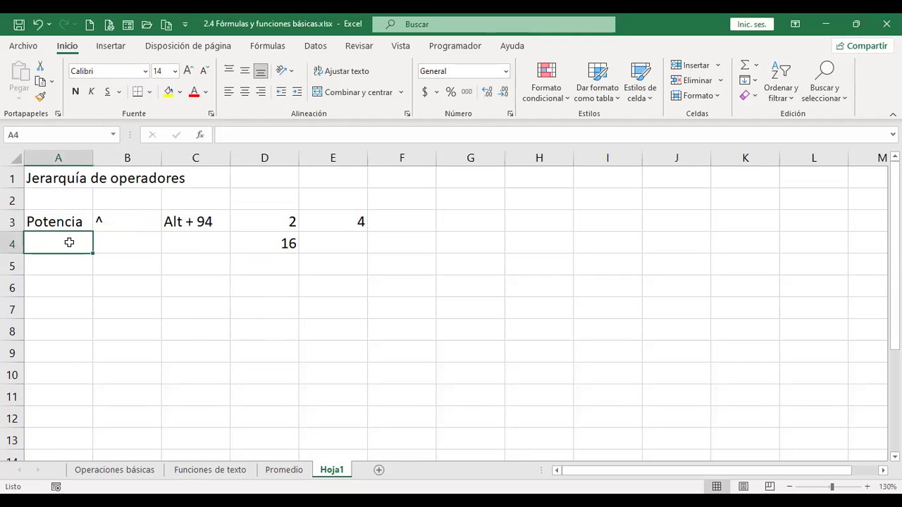
click(13, 220)
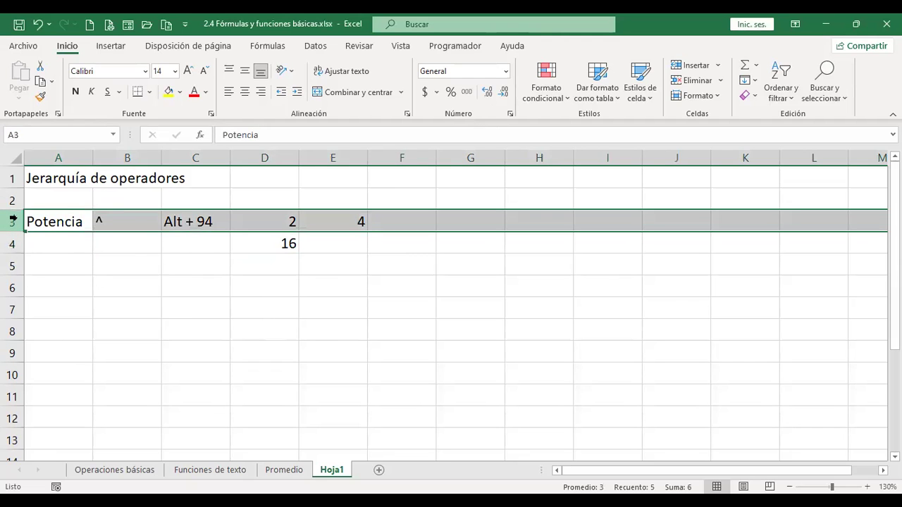
click(139, 236)
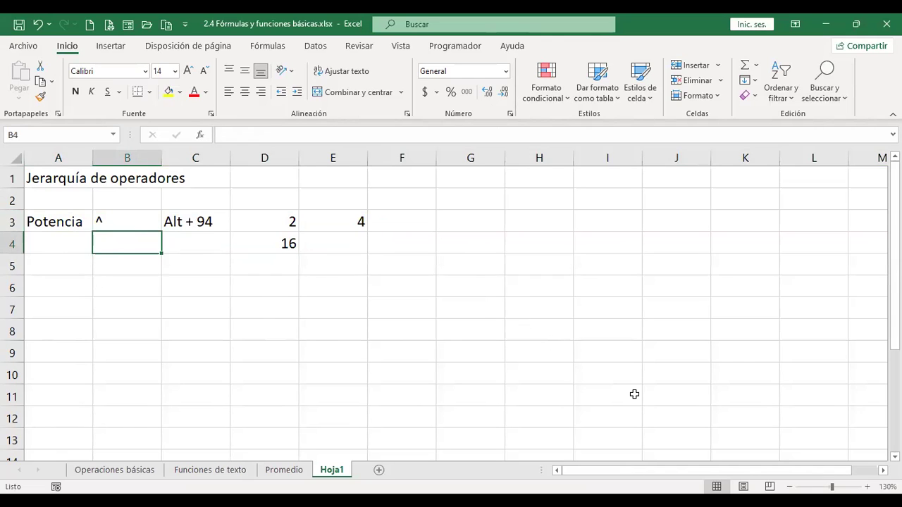
click(266, 383)
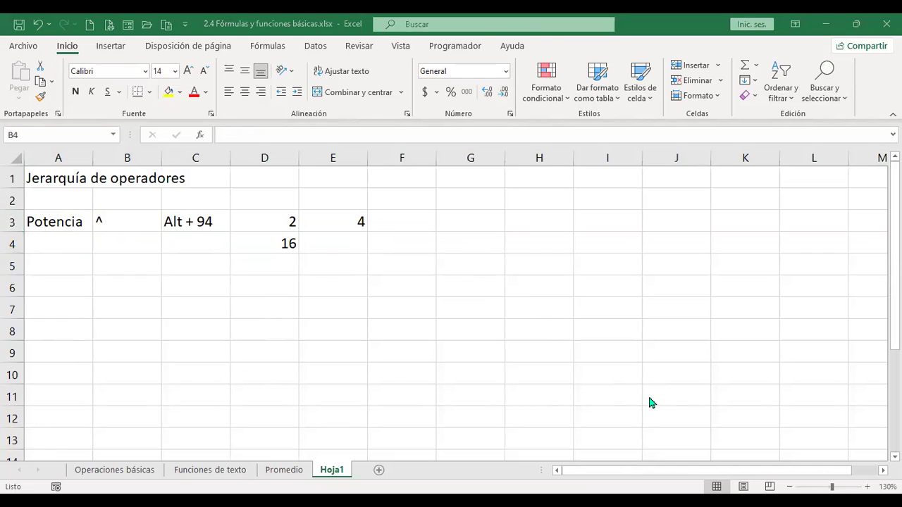